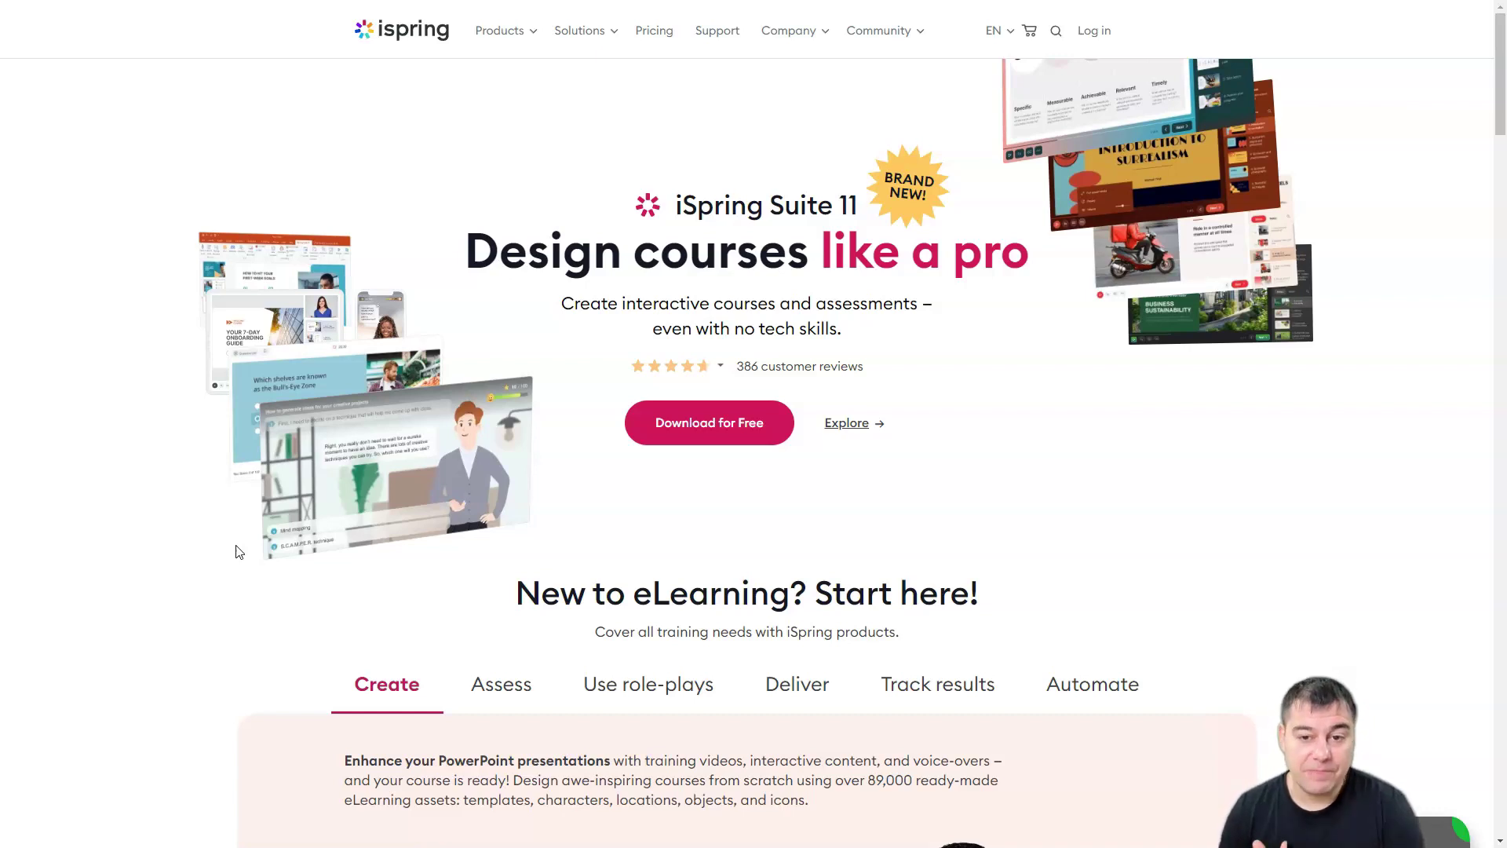
Step: Highlight and clear the 'Design courses like a pro' headline, then scroll down to the 'New to eLearning? Start here!' showcase
drag(466, 270, 932, 308)
click(597, 340)
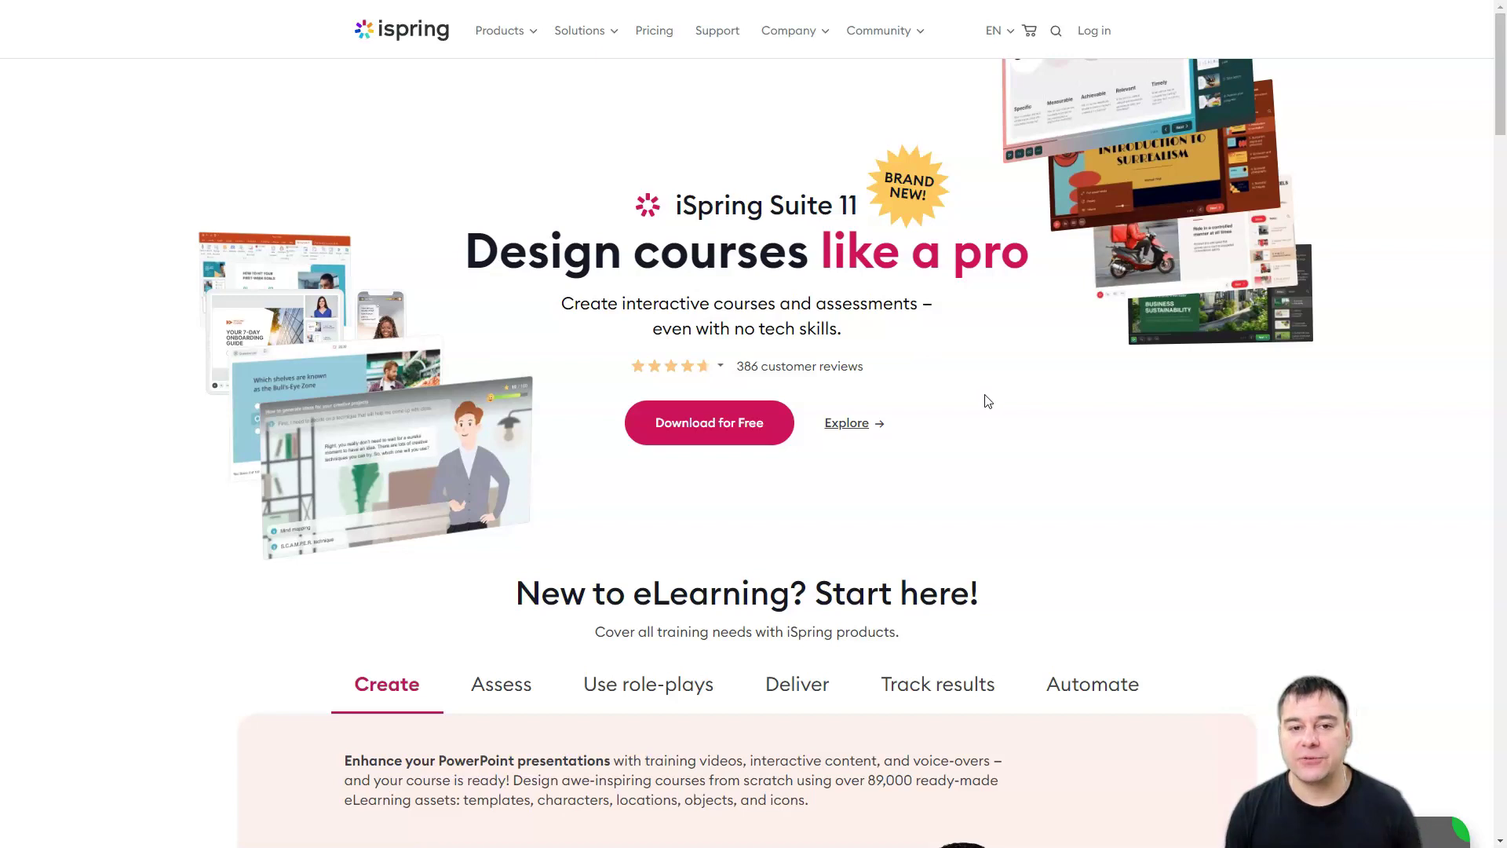
scroll(989, 403, down, 1)
scroll(989, 402, down, 4)
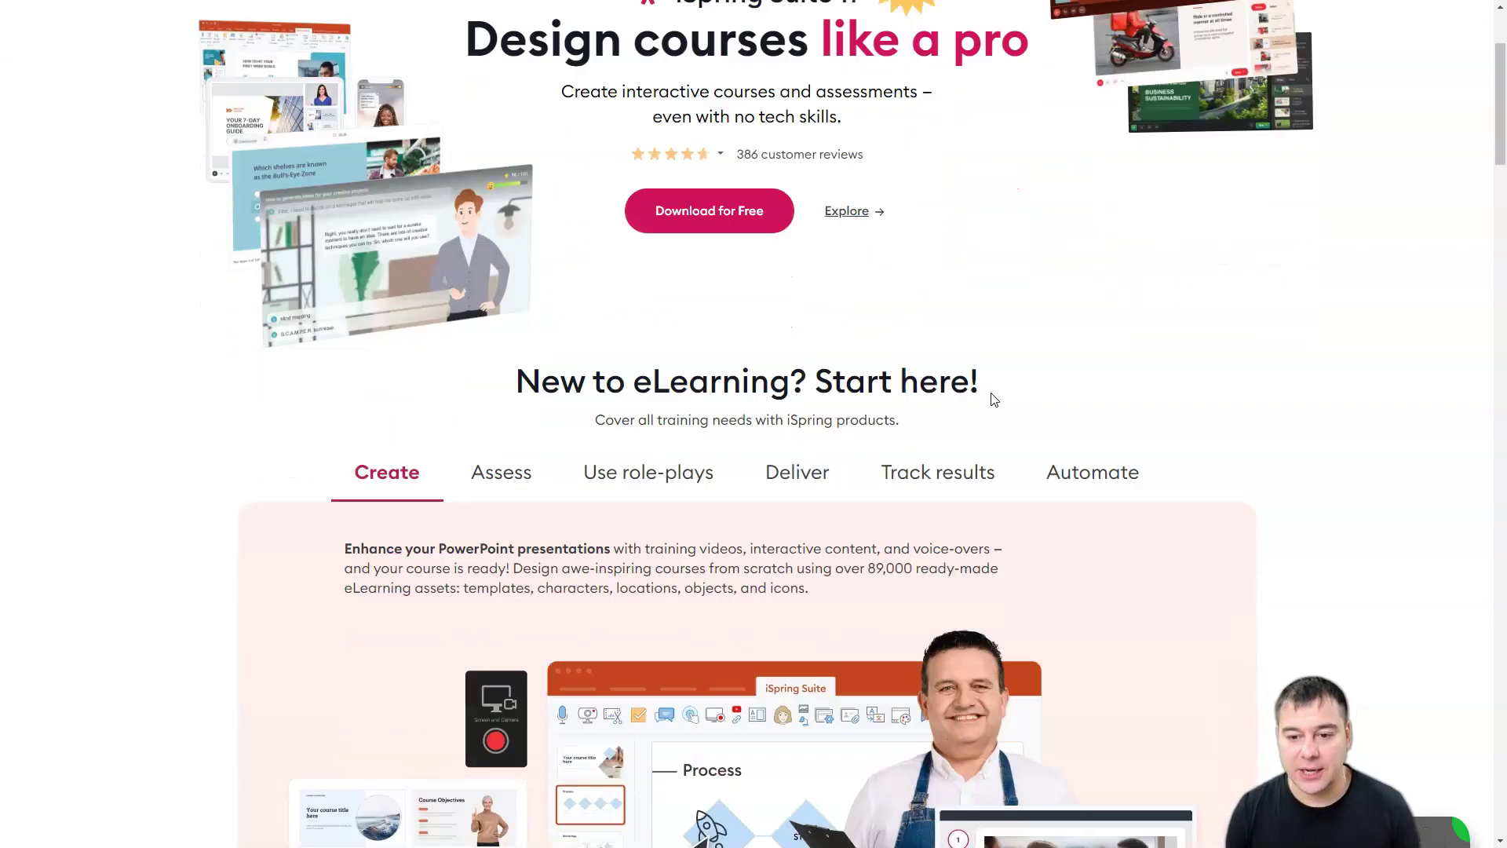
scroll(1068, 342, down, 2)
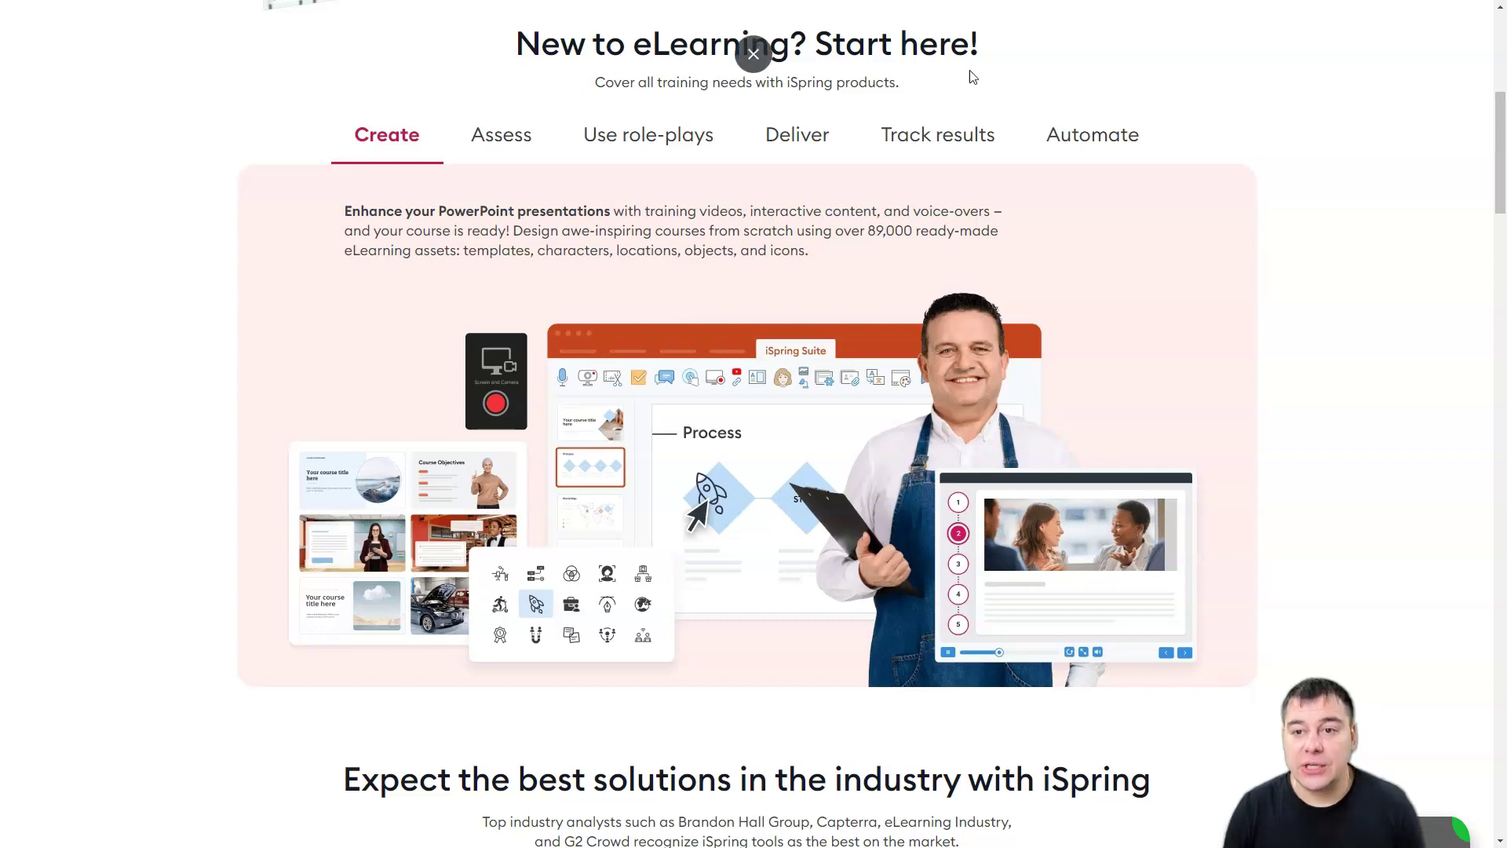
drag(600, 82, 985, 95)
click(985, 95)
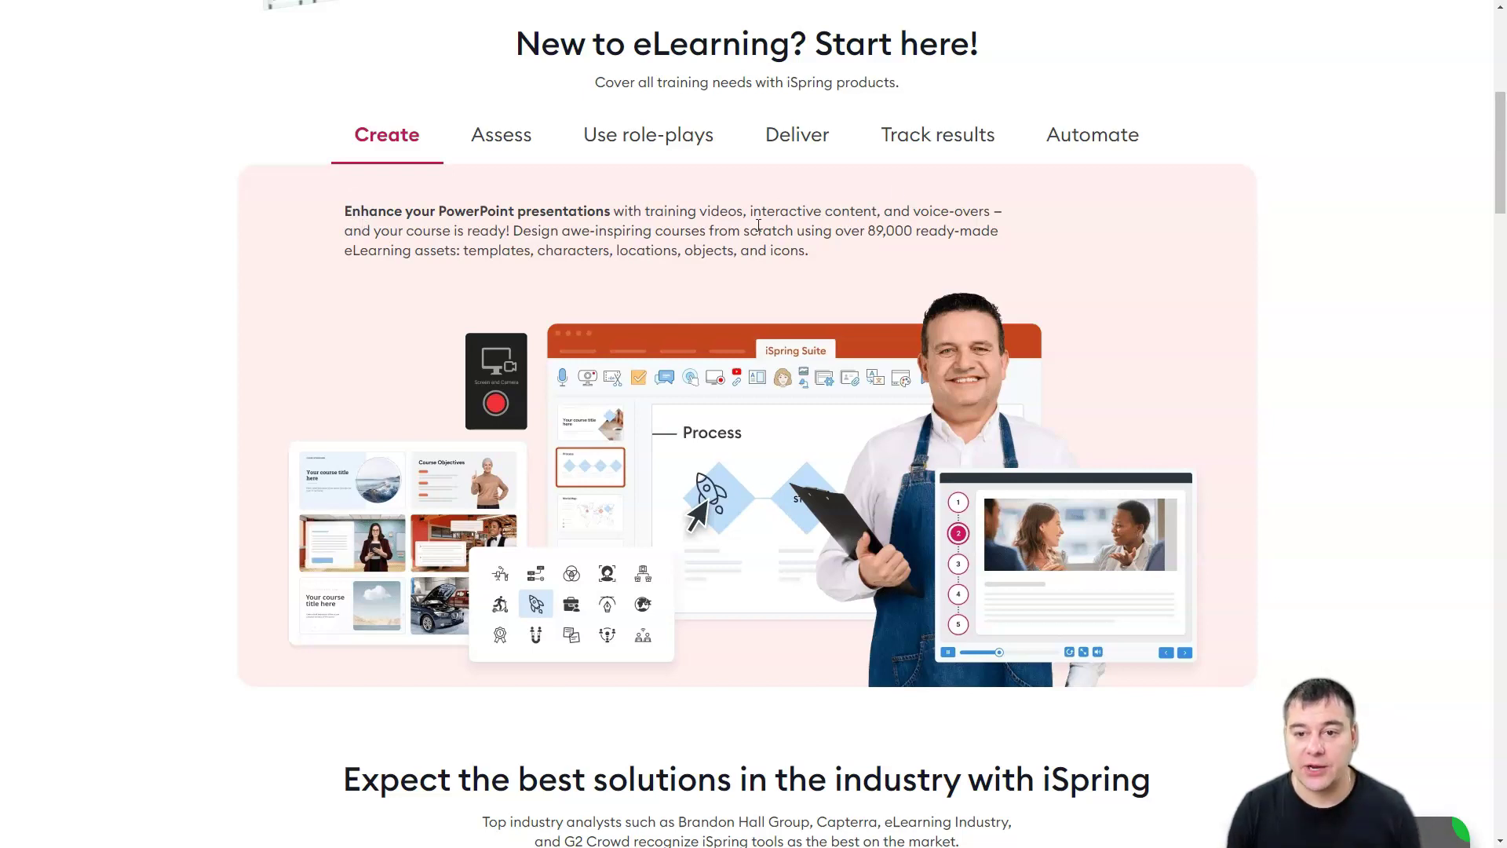
drag(912, 210, 514, 236)
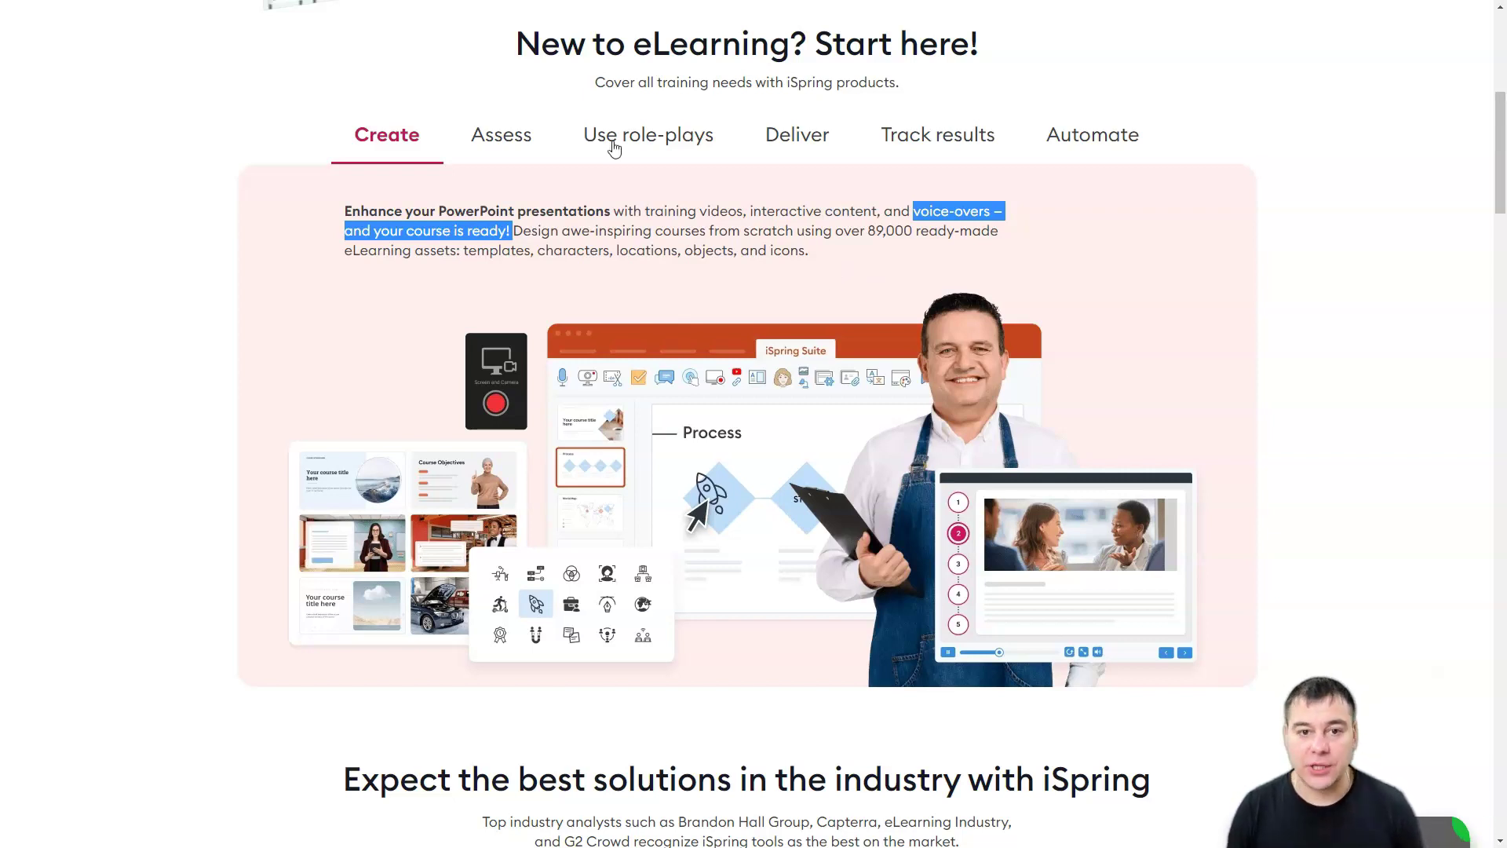
Step: Open the Assess showcase tab and highlight its text about question types and branching
click(515, 149)
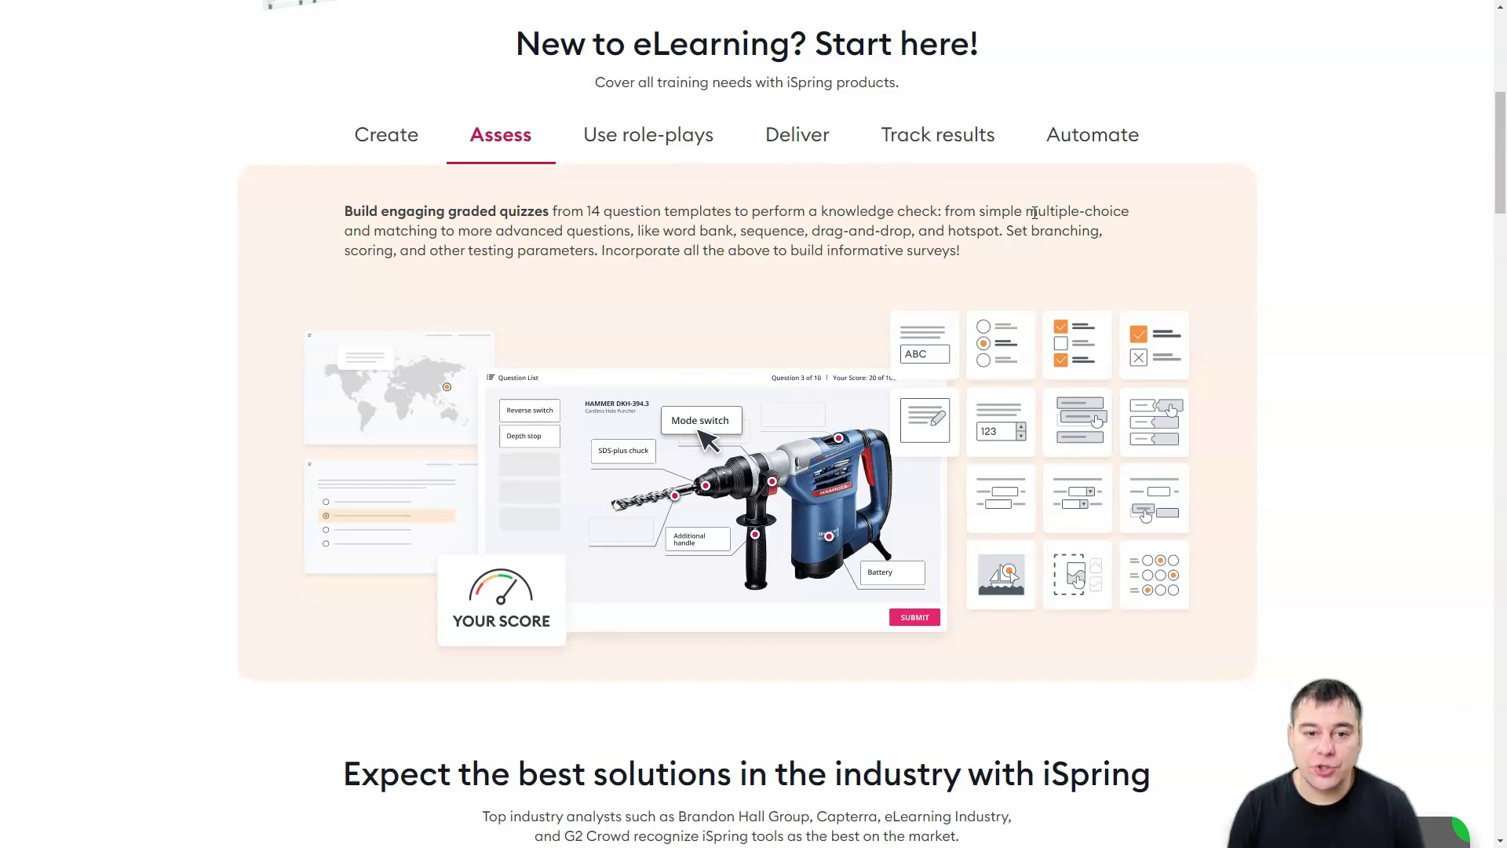
drag(1034, 213, 1114, 271)
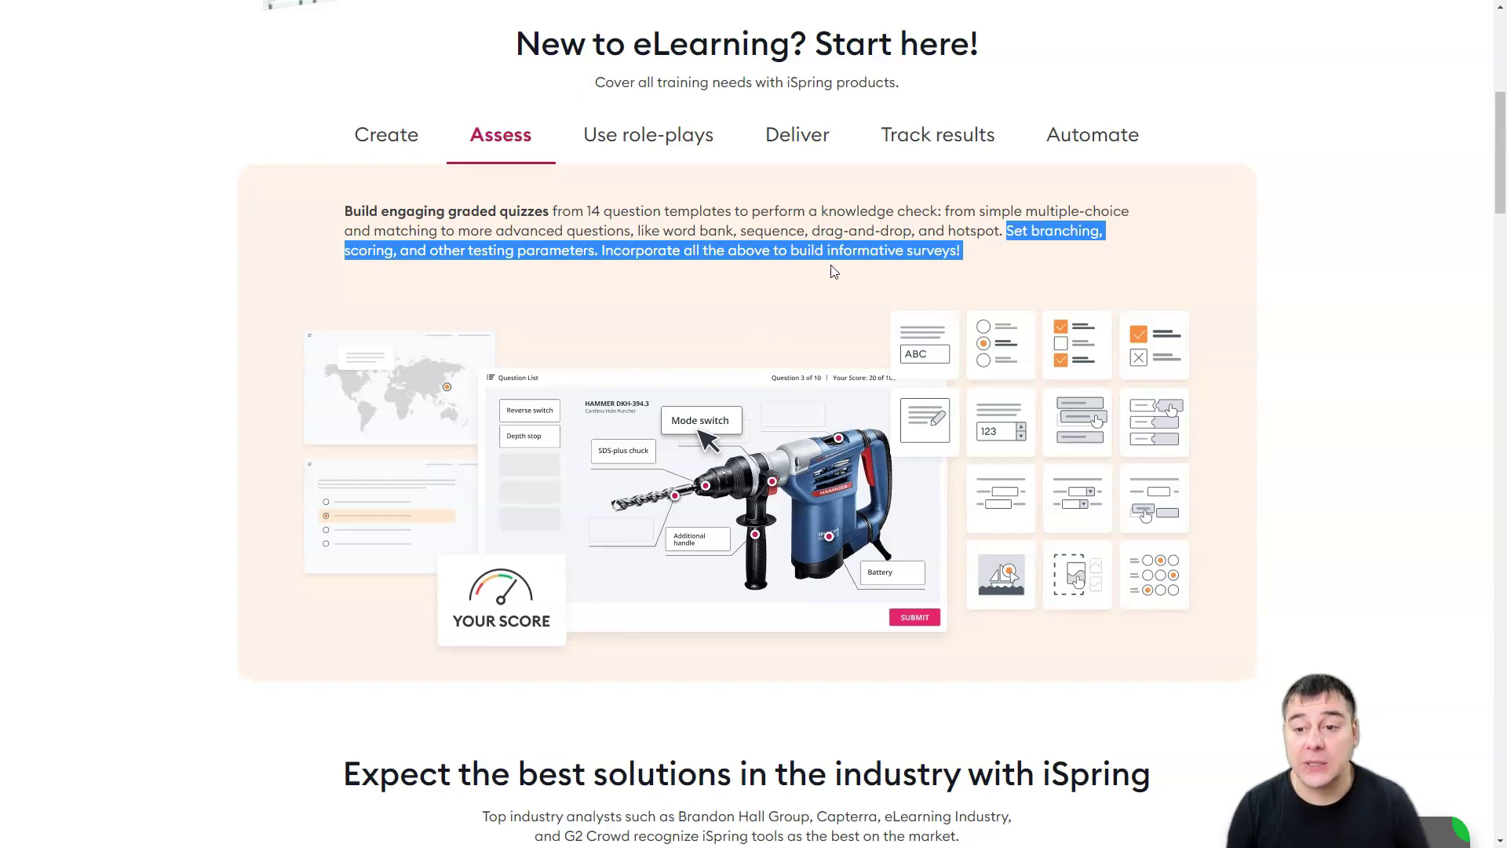
Step: Open the 'Use role-plays' tab and highlight its lines on communication skills and real-life situations
click(642, 142)
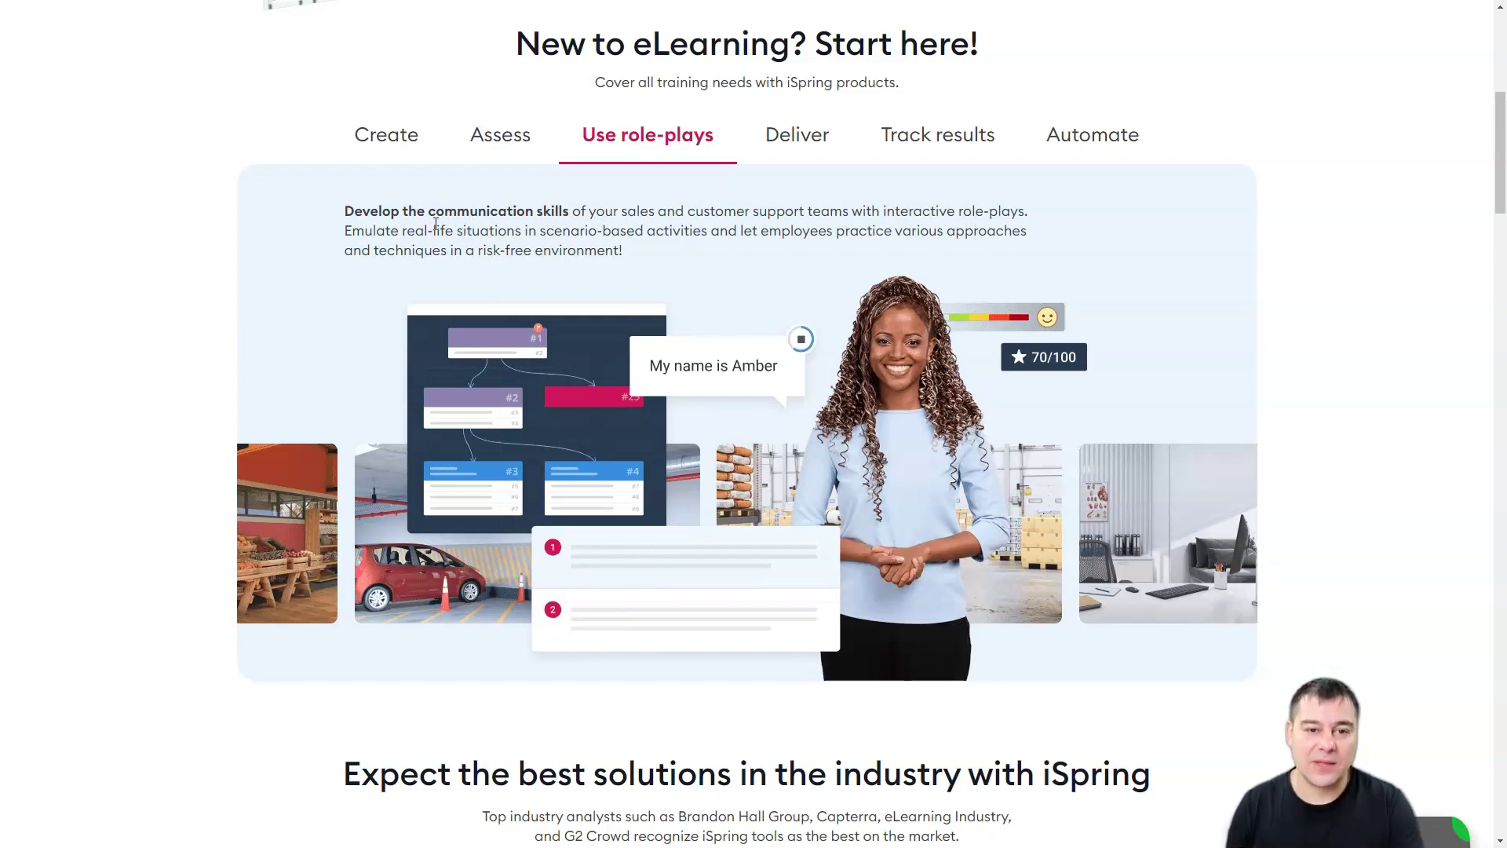
drag(431, 211, 1033, 218)
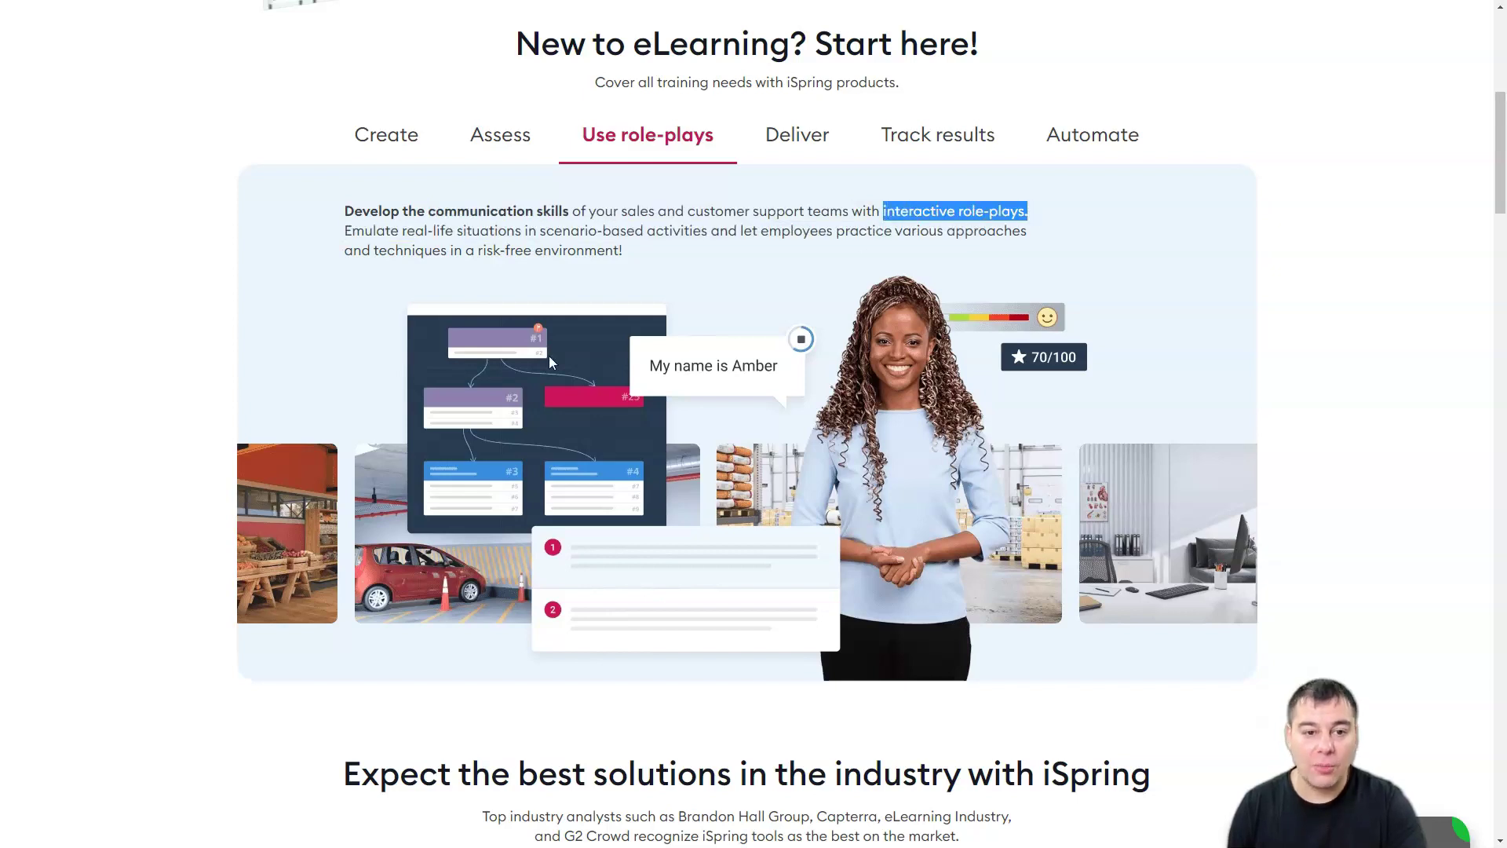
drag(348, 230, 647, 247)
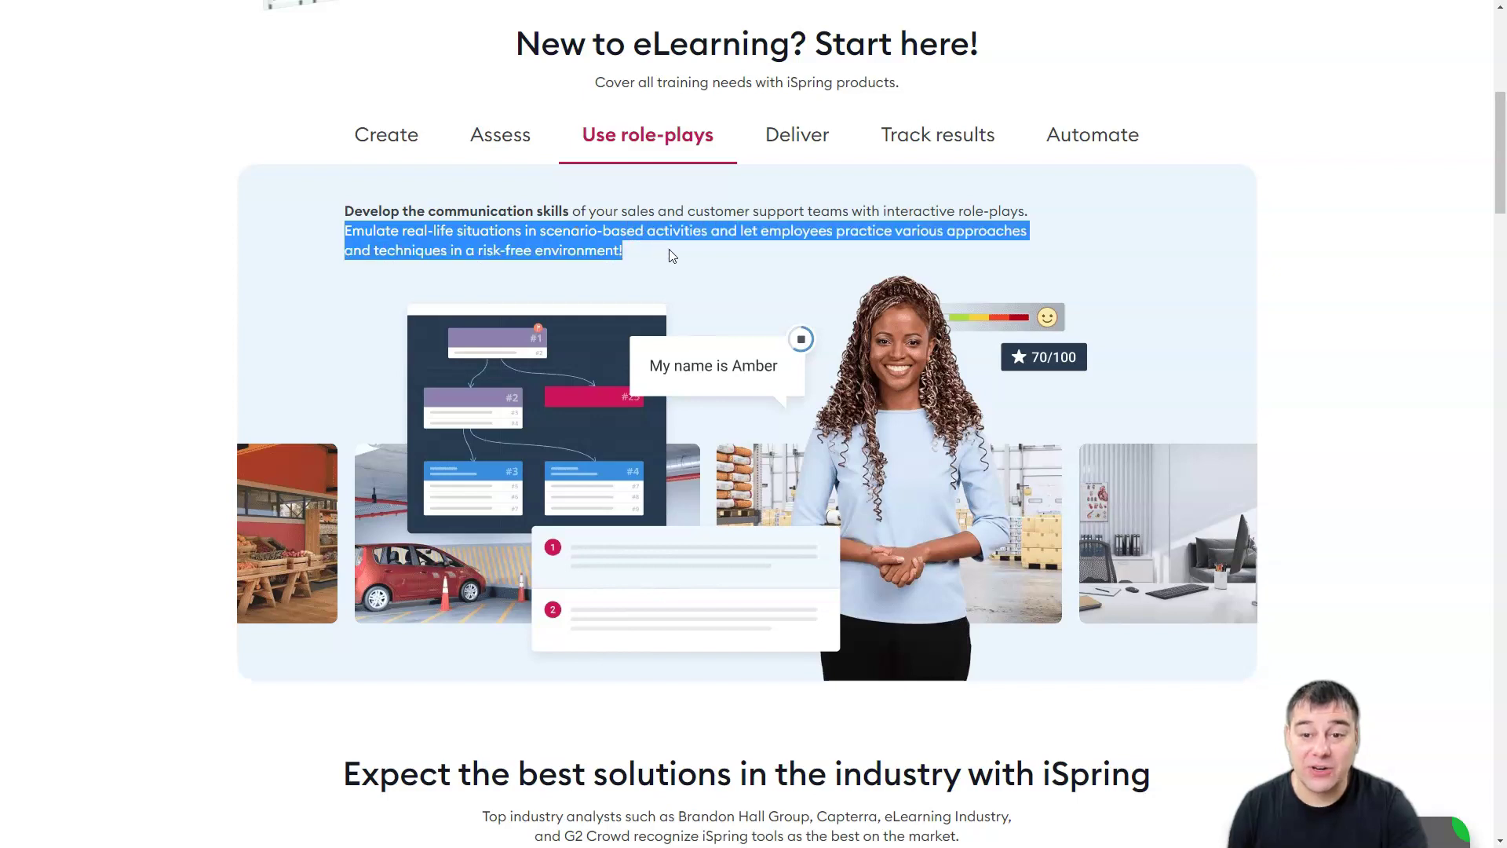
drag(678, 264, 685, 259)
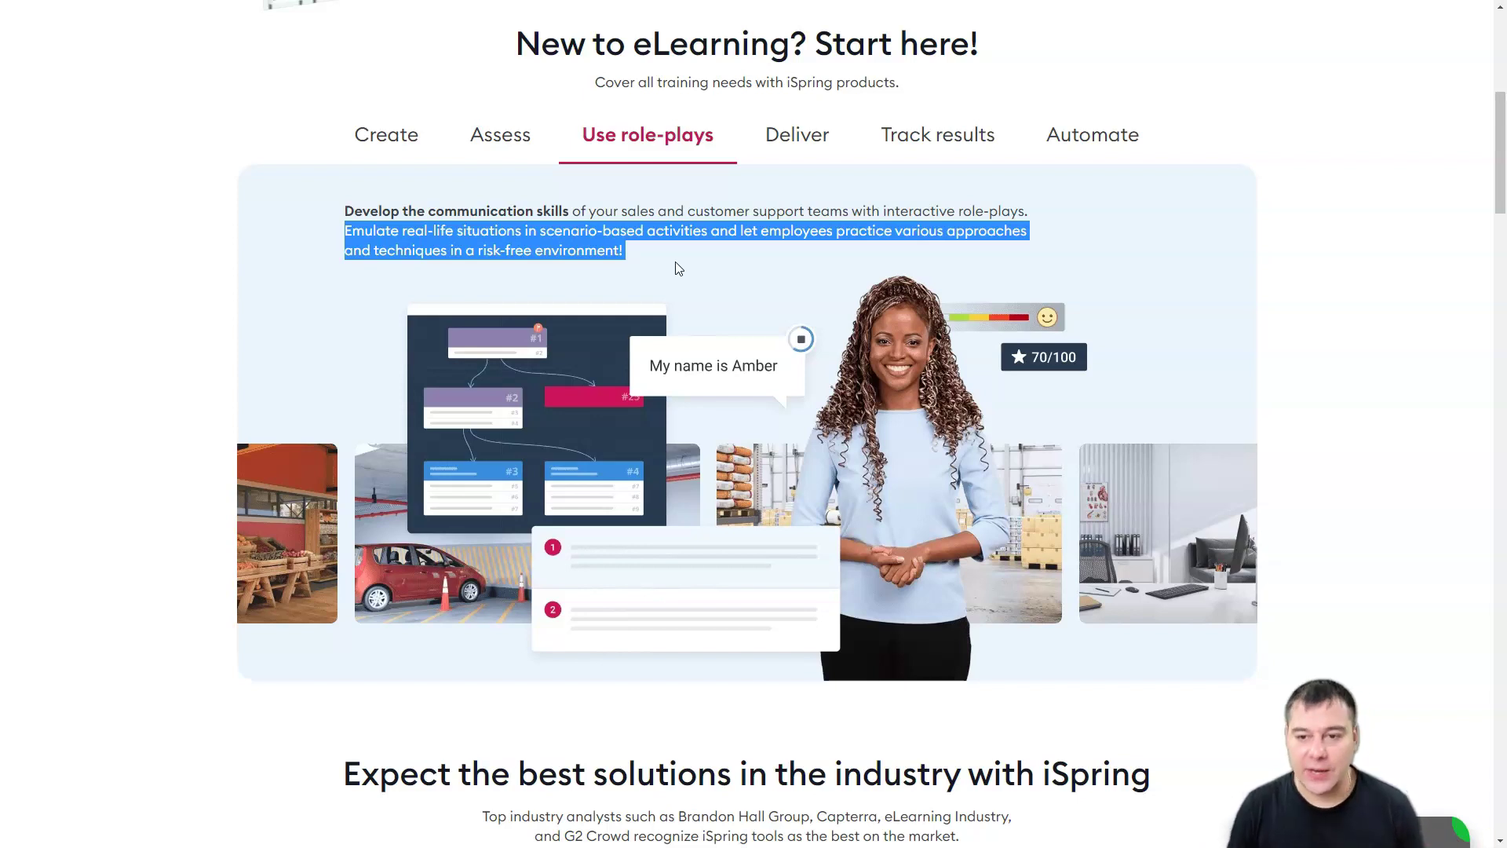
Step: Open the Deliver tab and highlight part of its LMS publishing description
click(800, 142)
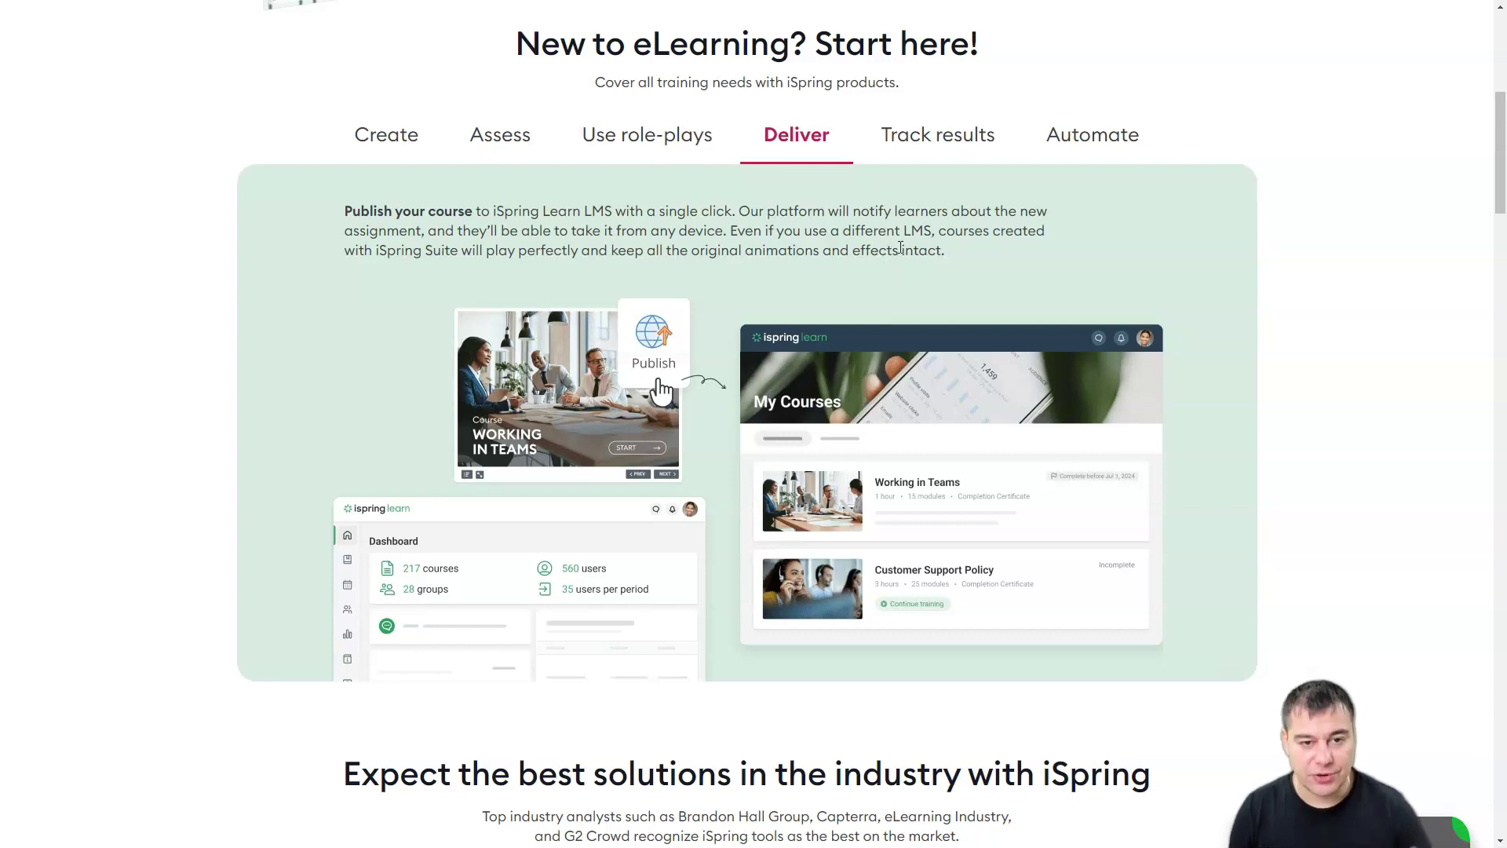
mouse_move(940, 235)
mouse_down()
mouse_move(499, 253)
mouse_move(821, 251)
mouse_move(920, 271)
mouse_move(942, 252)
mouse_up()
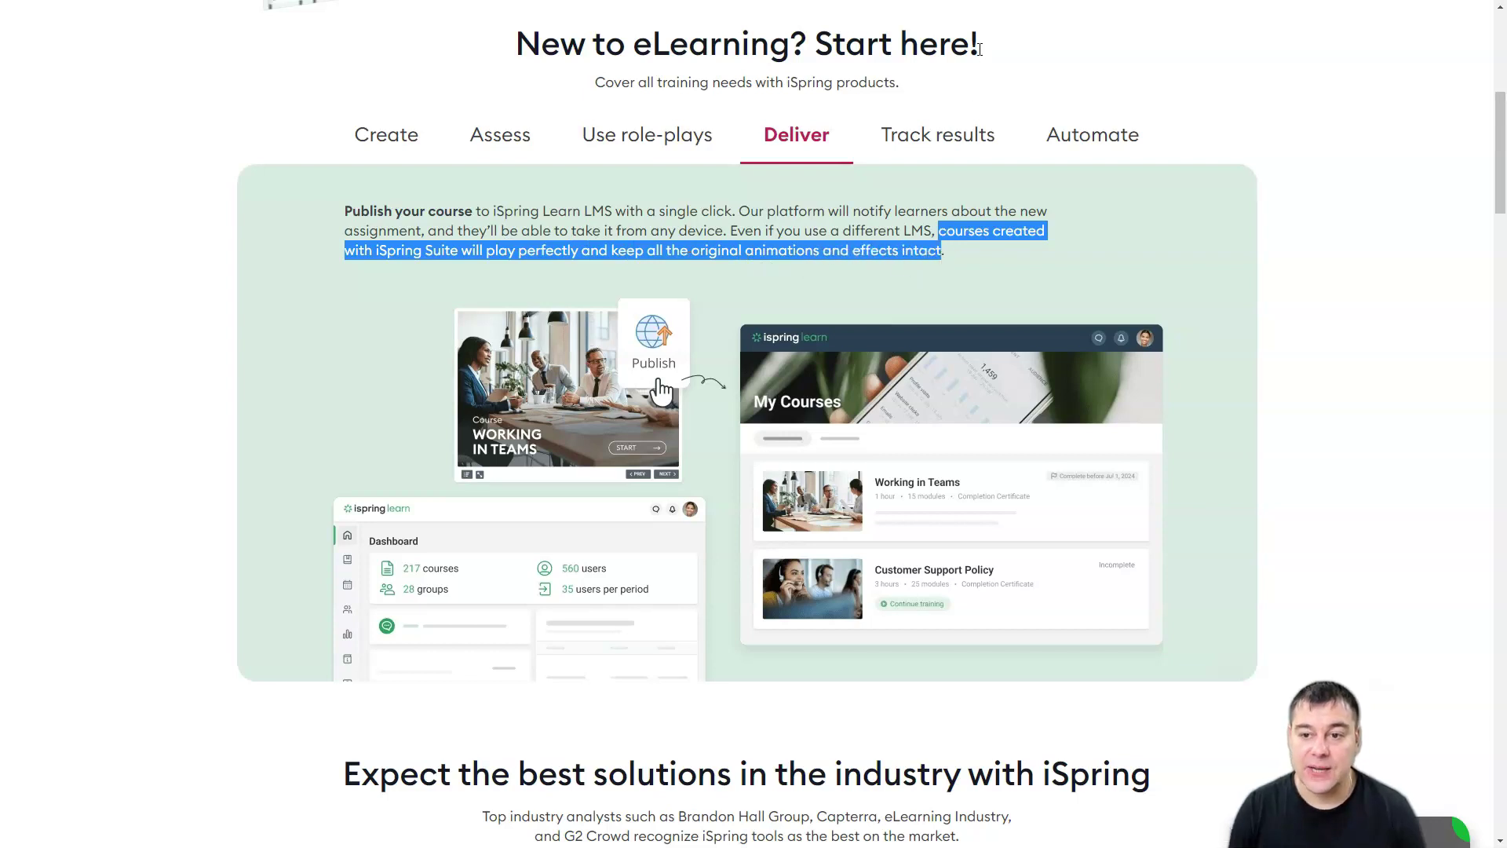
Step: Open the 'Track results' tab, highlight and clear its 'Take full control' phrase, and scroll briefly
click(919, 129)
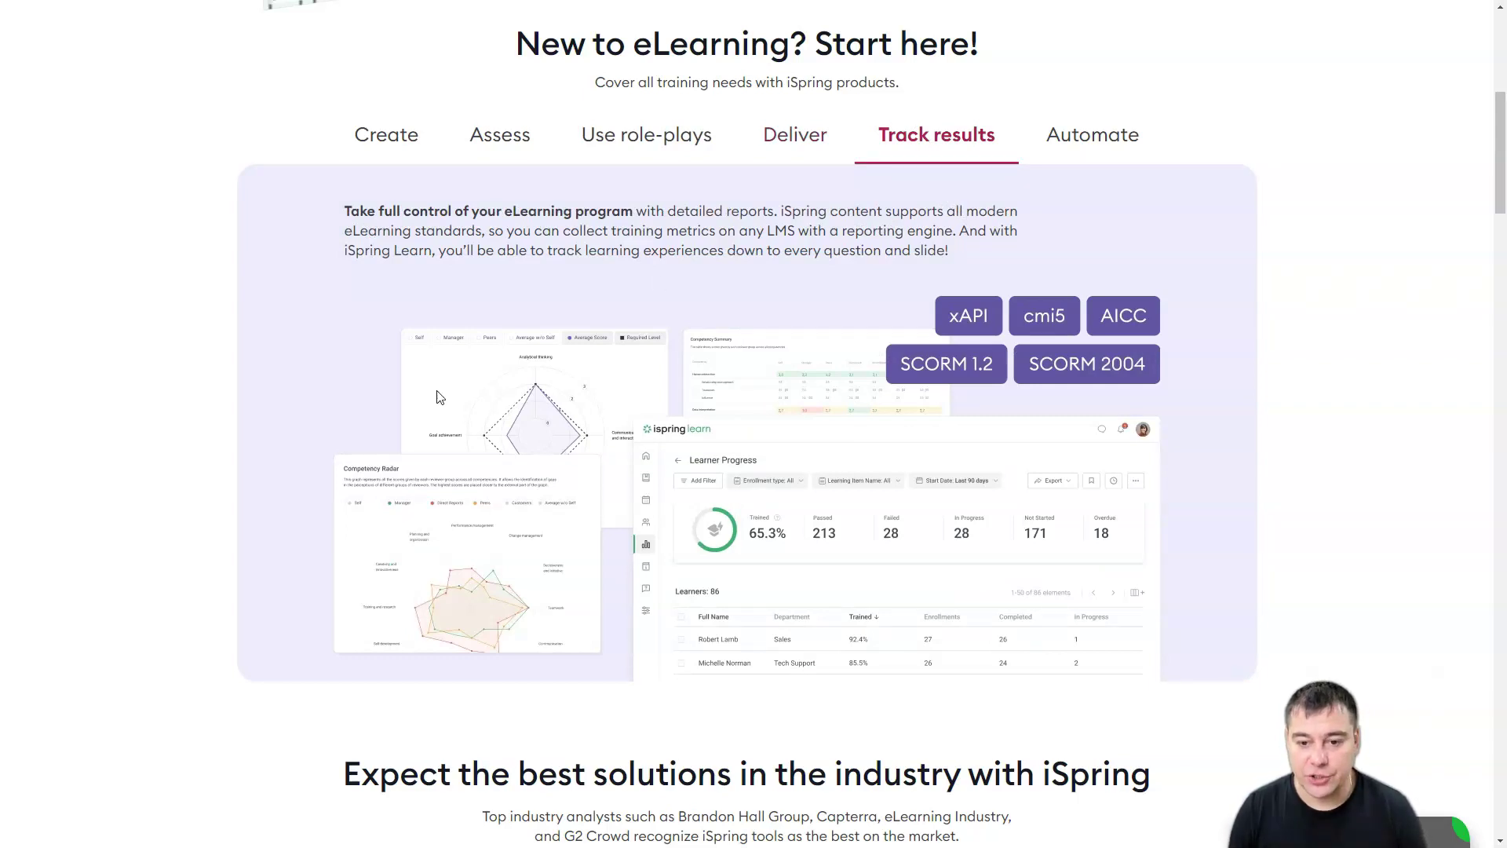
drag(345, 212, 657, 212)
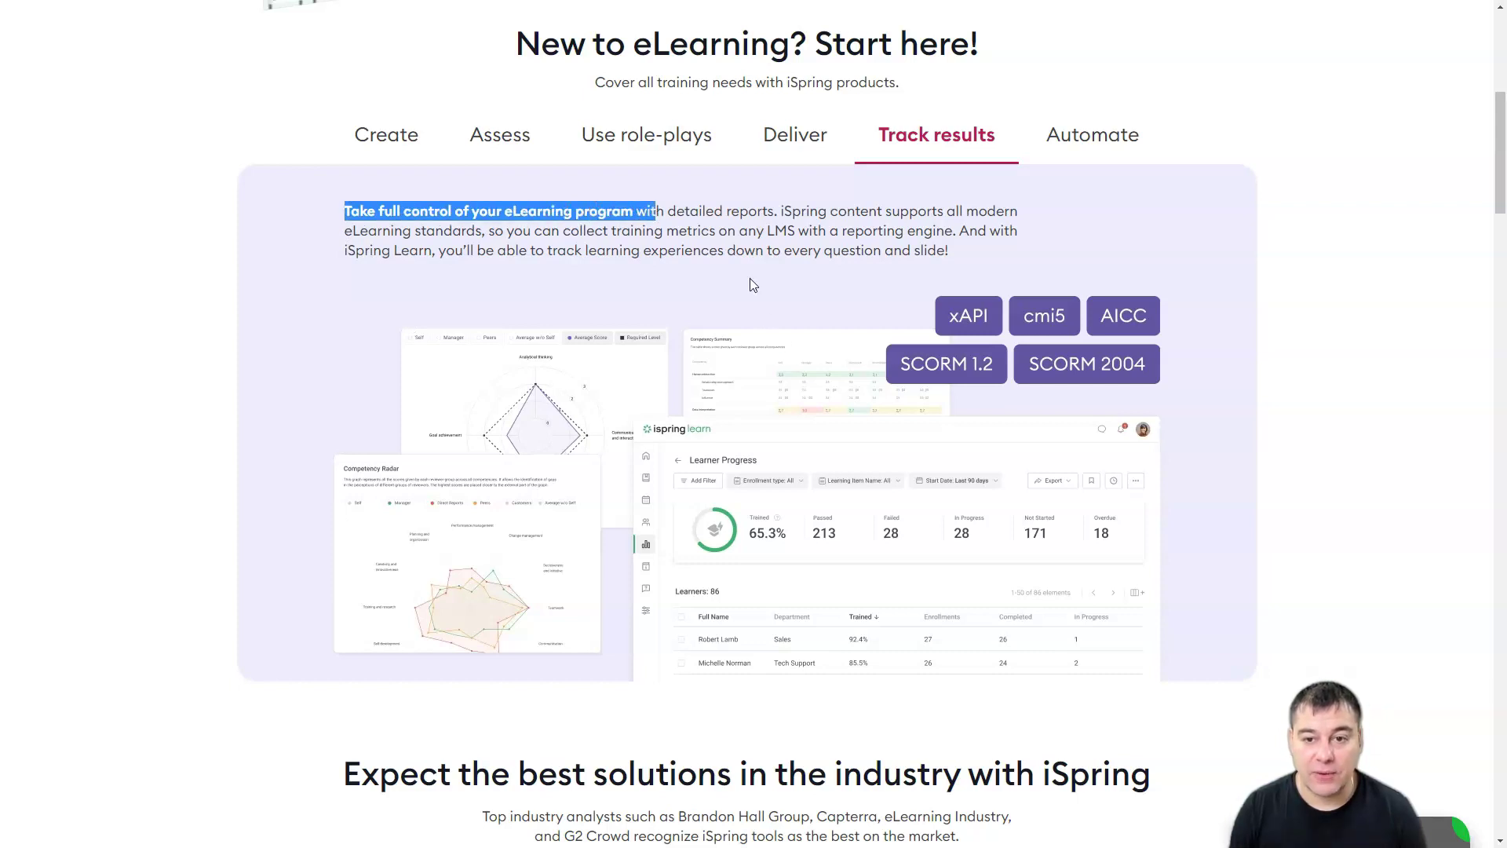
click(771, 212)
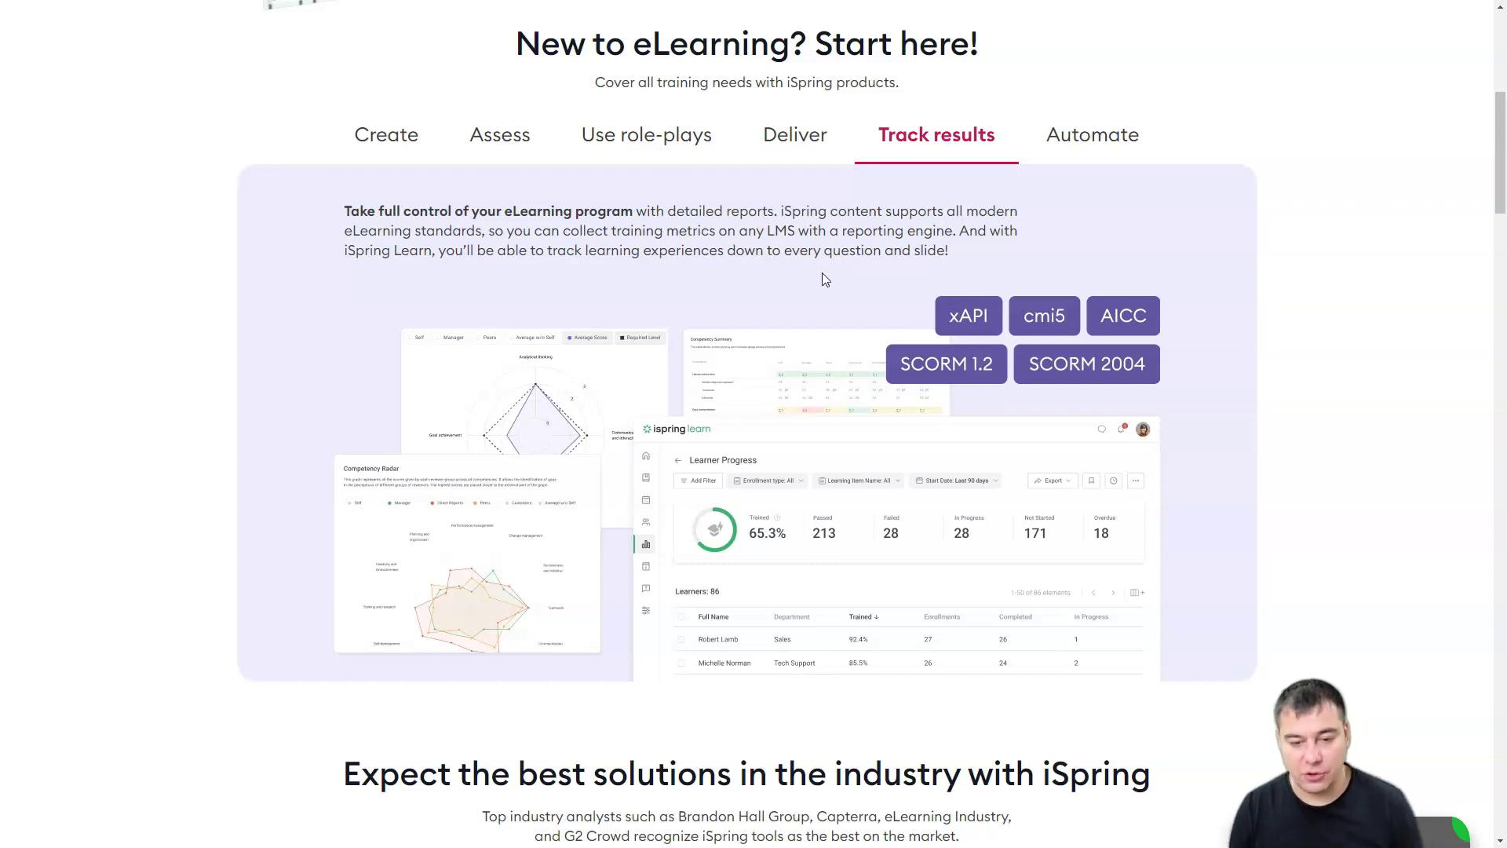
scroll(824, 279, down, 3)
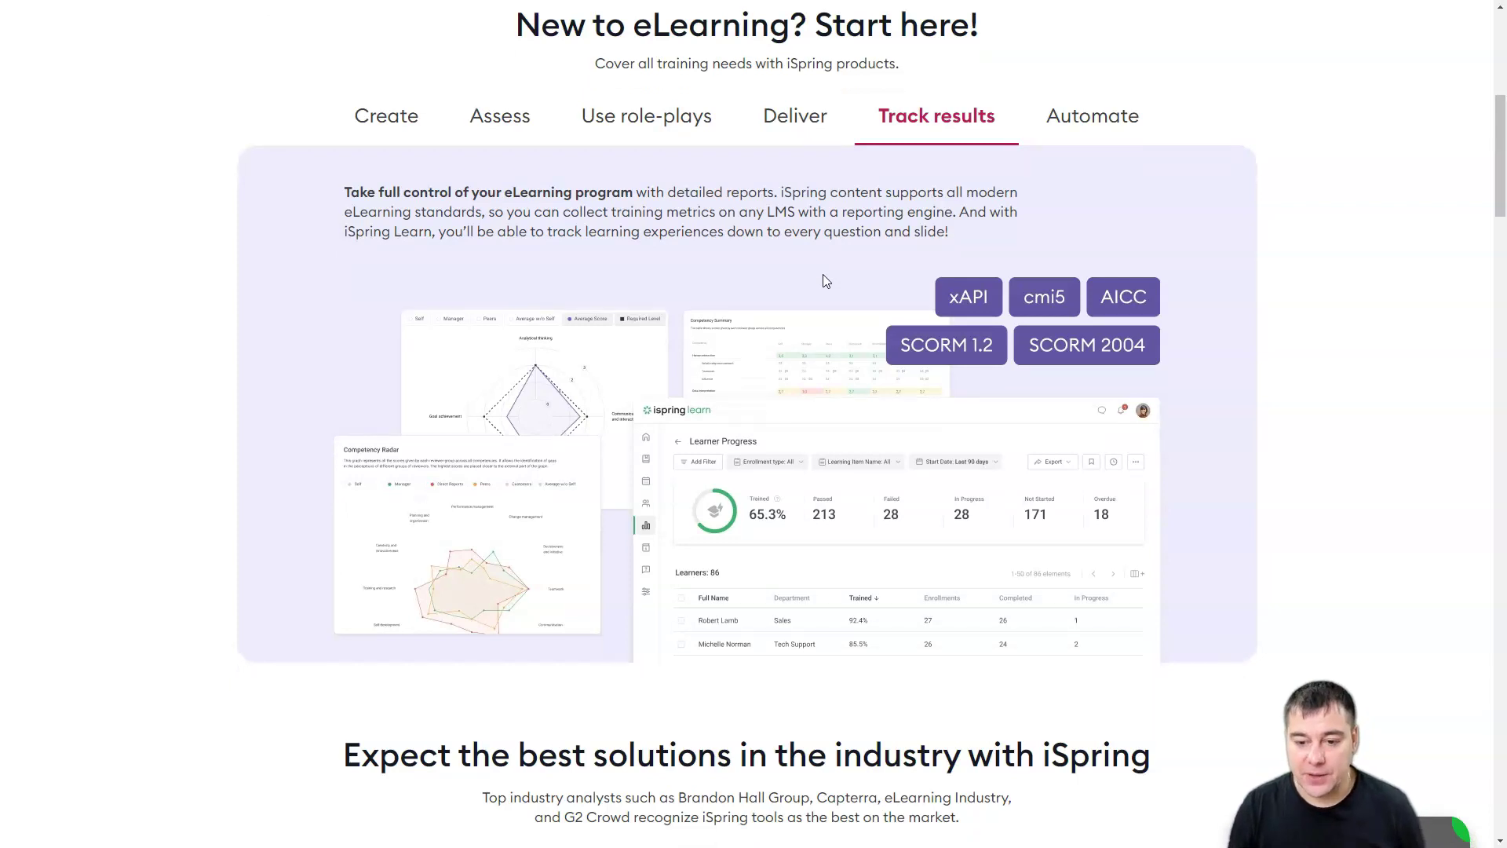
scroll(828, 279, up, 4)
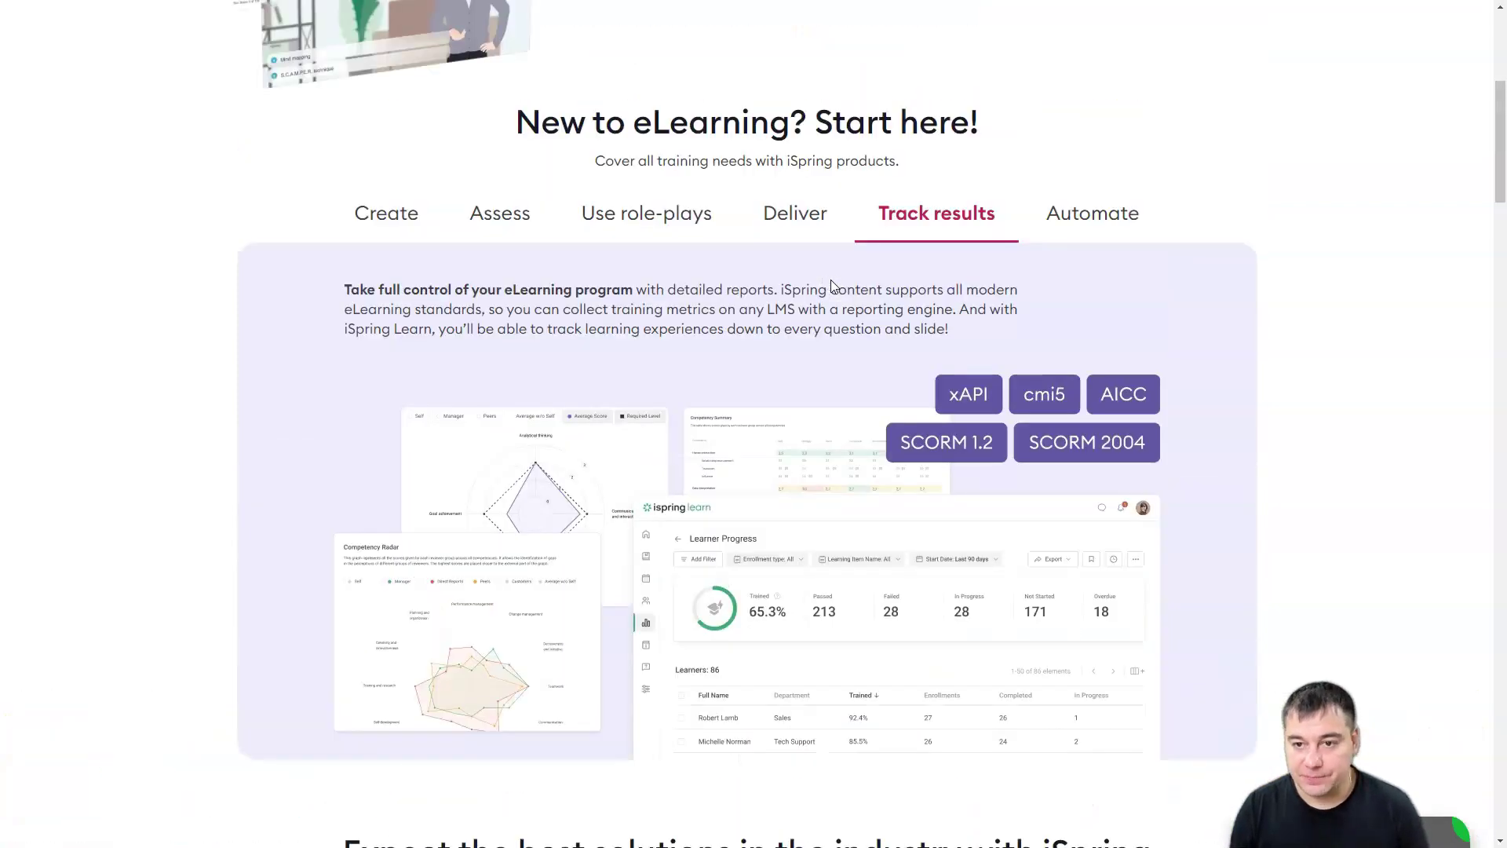
Step: Open the Automate tab and highlight its bold sentence about iSpring Learn automation
click(1069, 211)
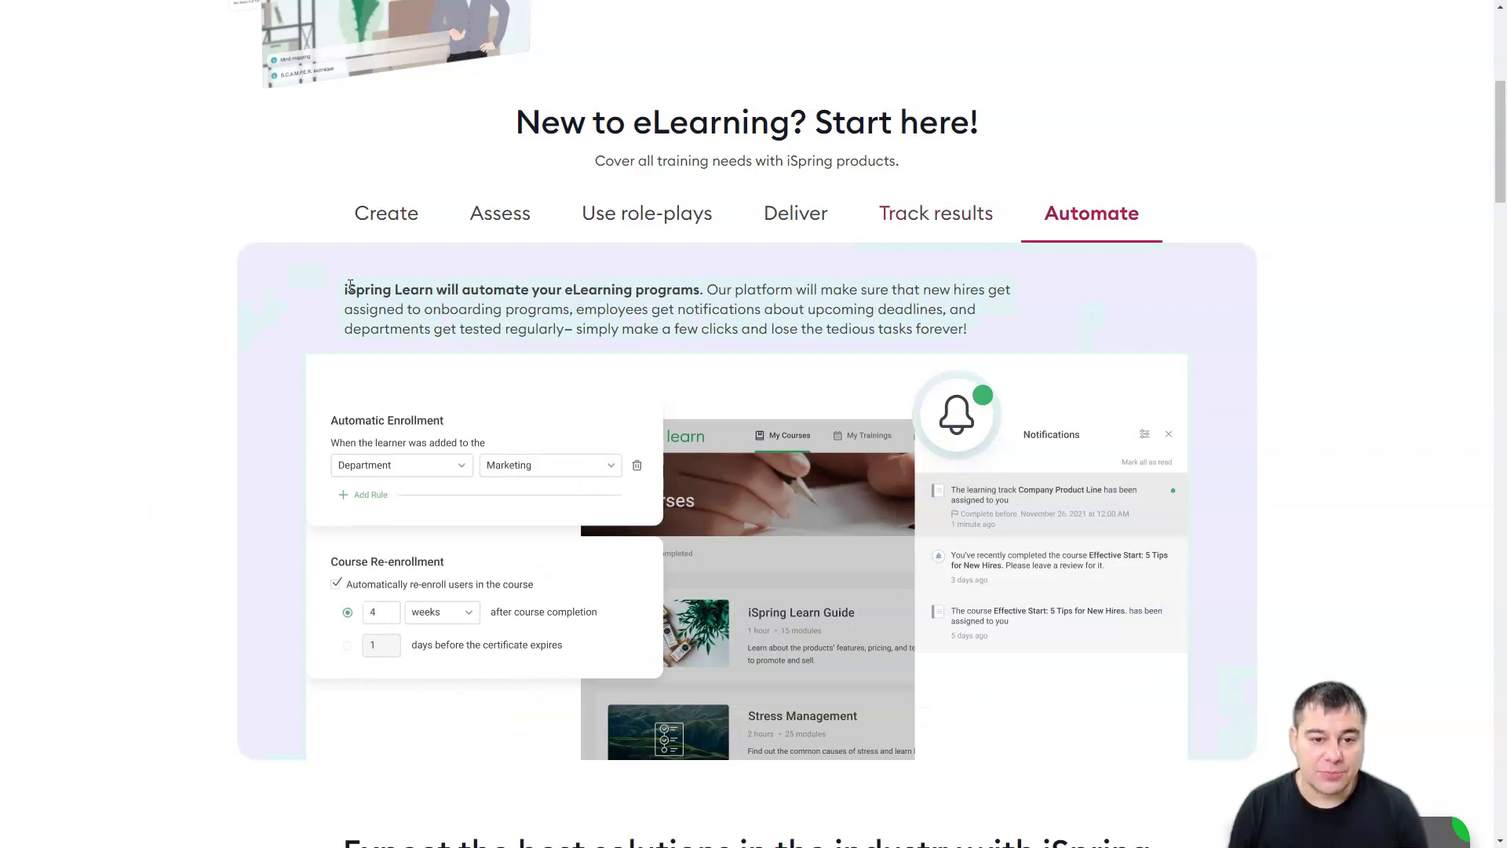
drag(349, 286, 703, 296)
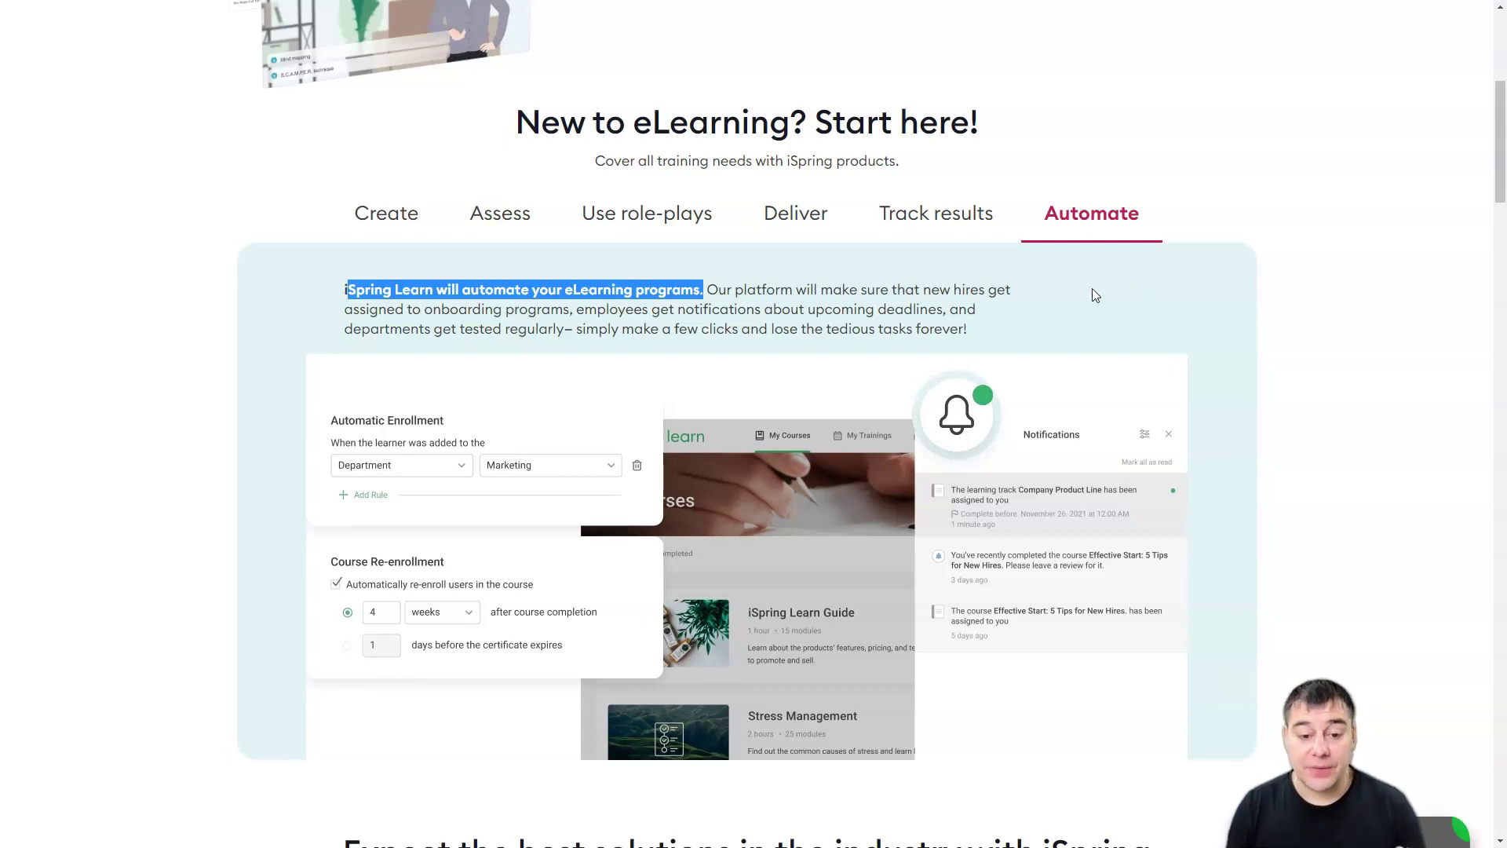
Step: Scroll down the iSpring homepage to the footer and back up toward the top
scroll(1077, 295, down, 8)
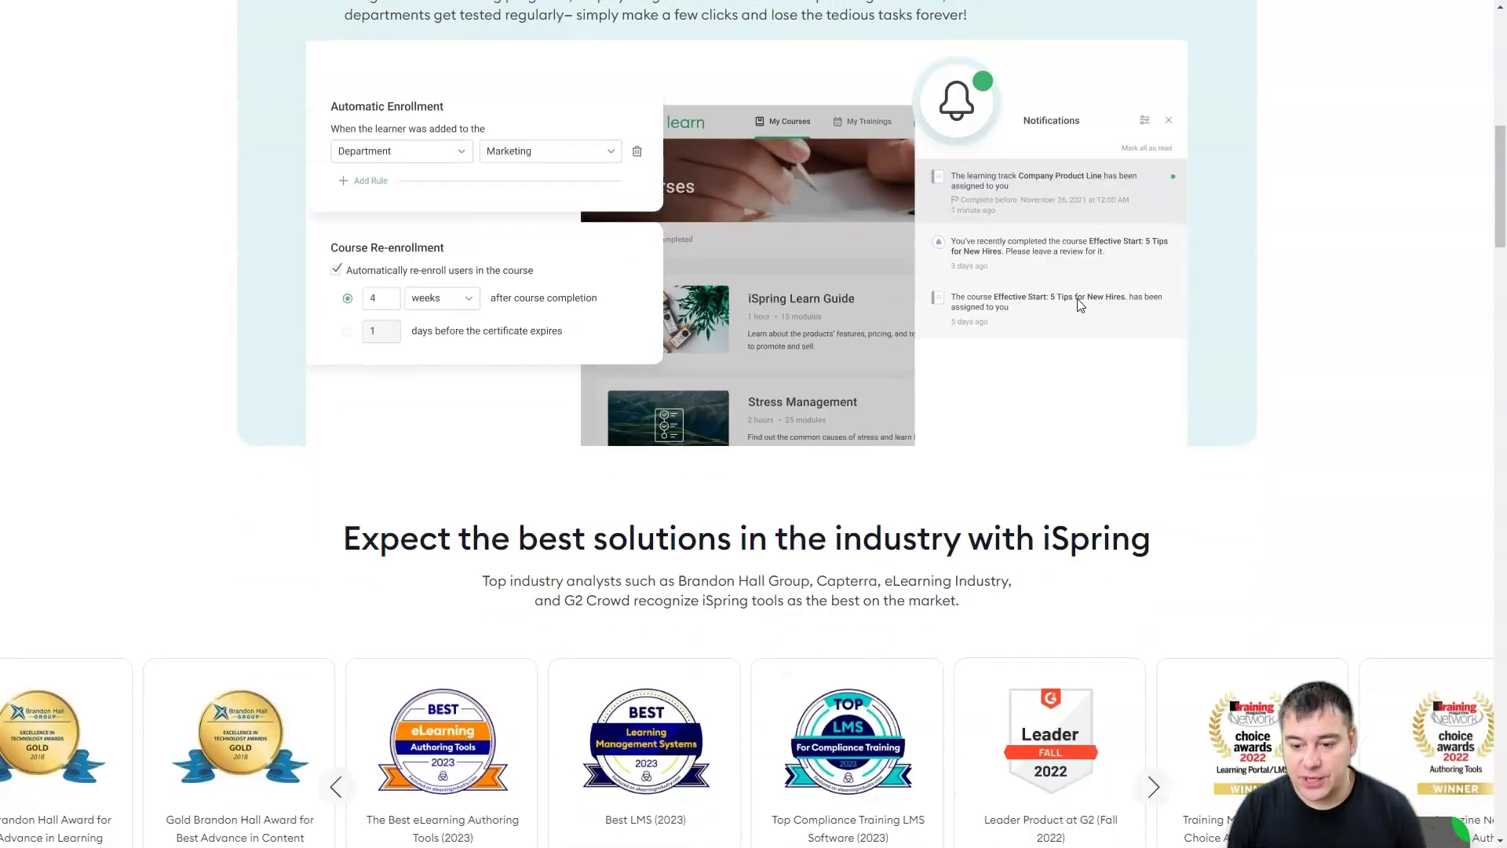
scroll(1080, 304, down, 18)
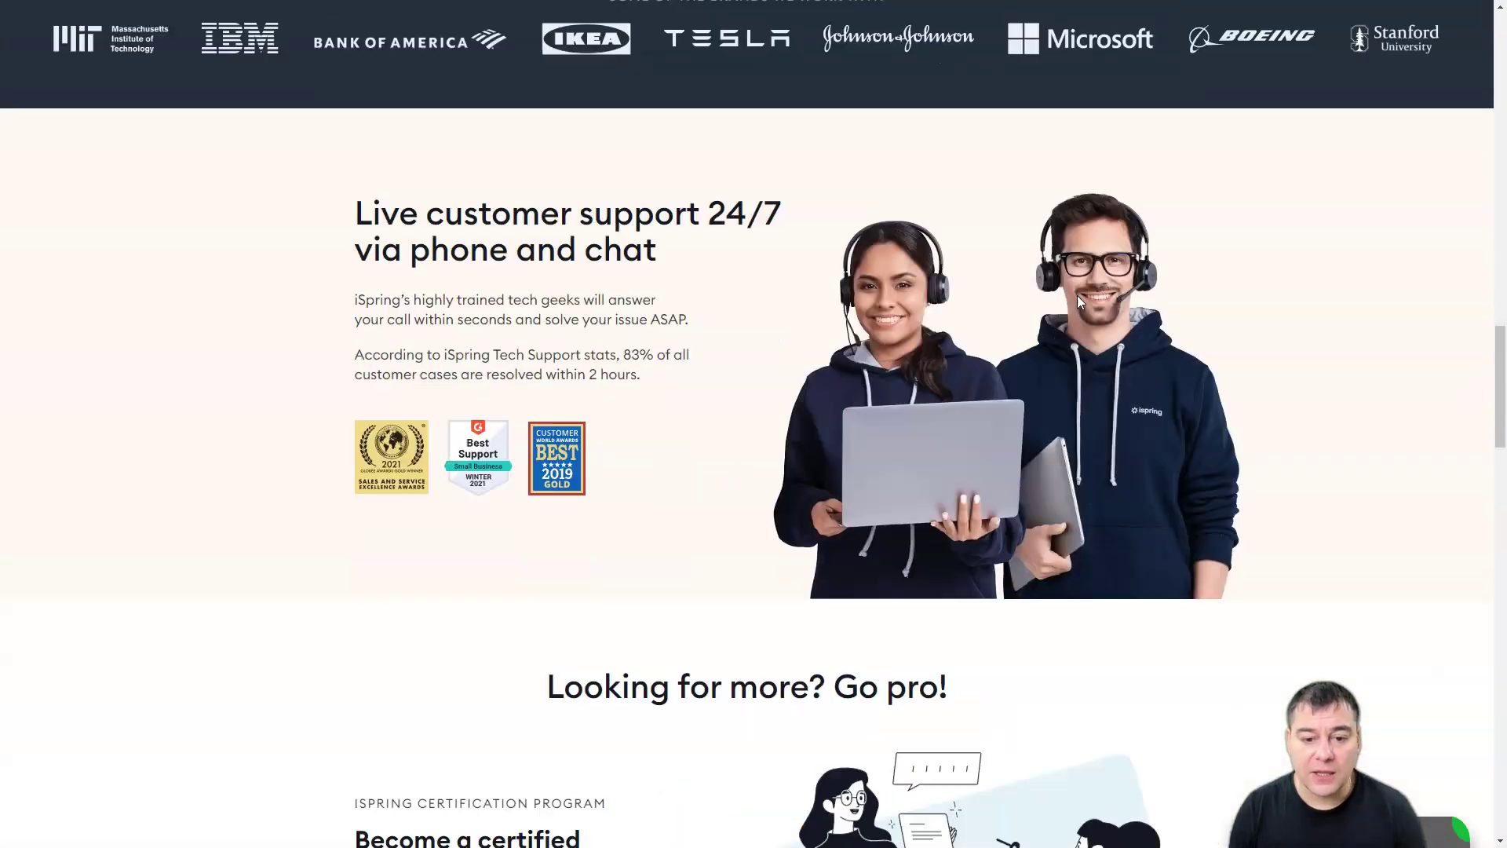
scroll(1077, 302, down, 11)
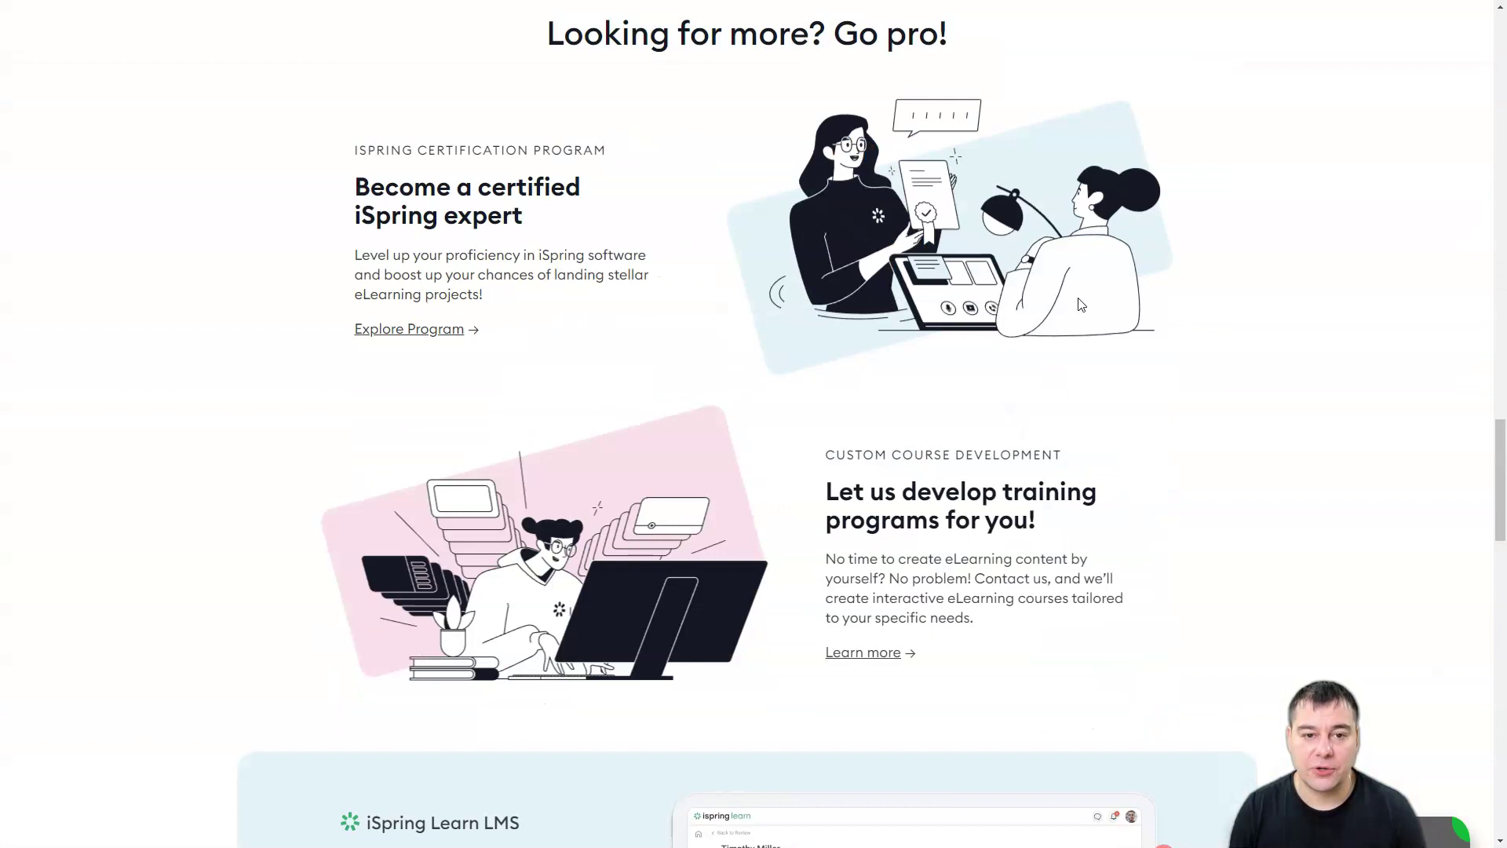
scroll(1081, 303, down, 8)
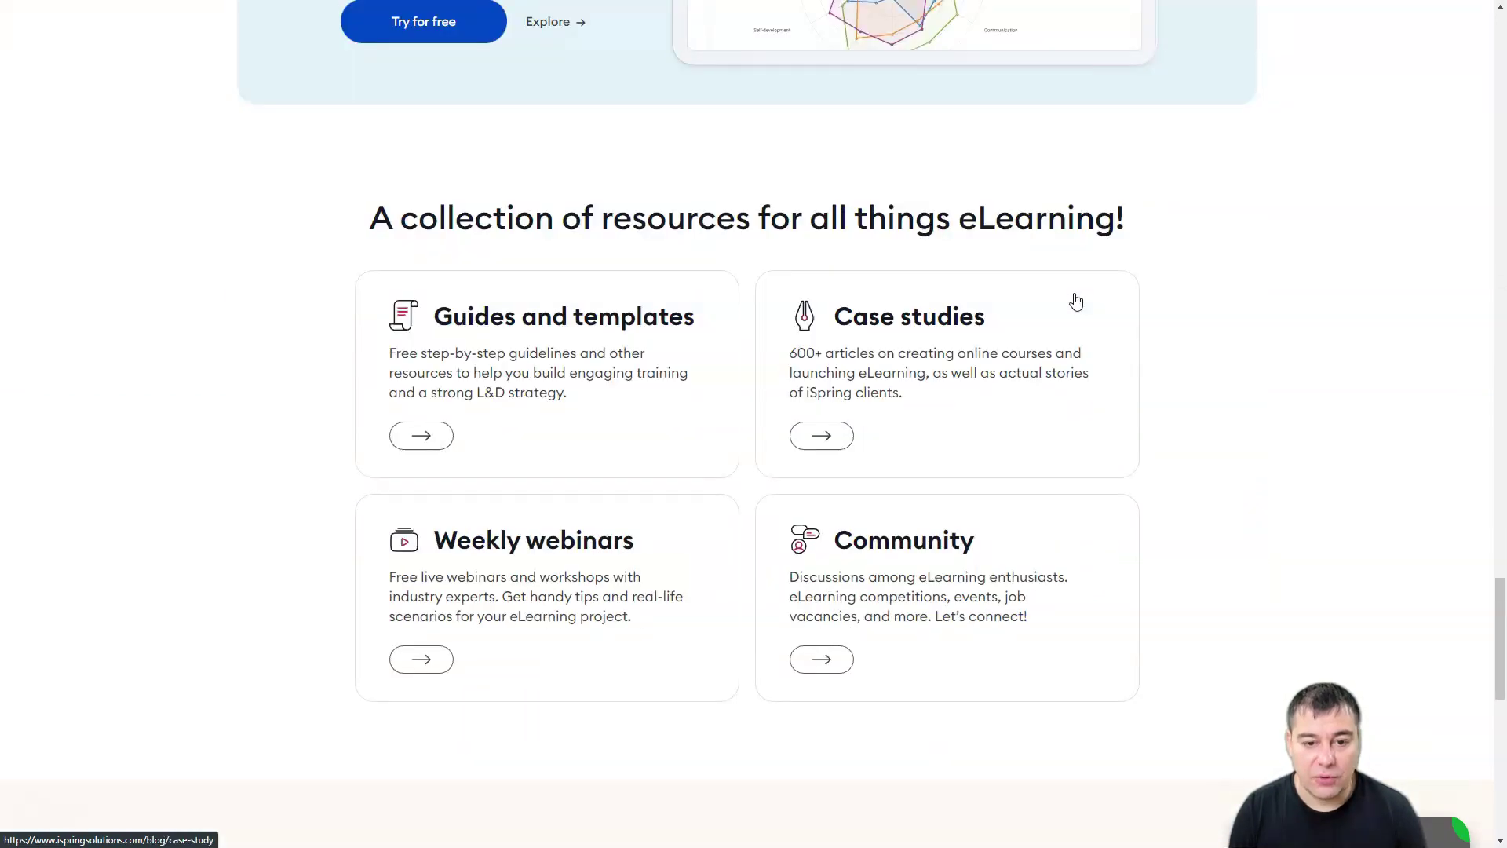
scroll(1020, 239, down, 1)
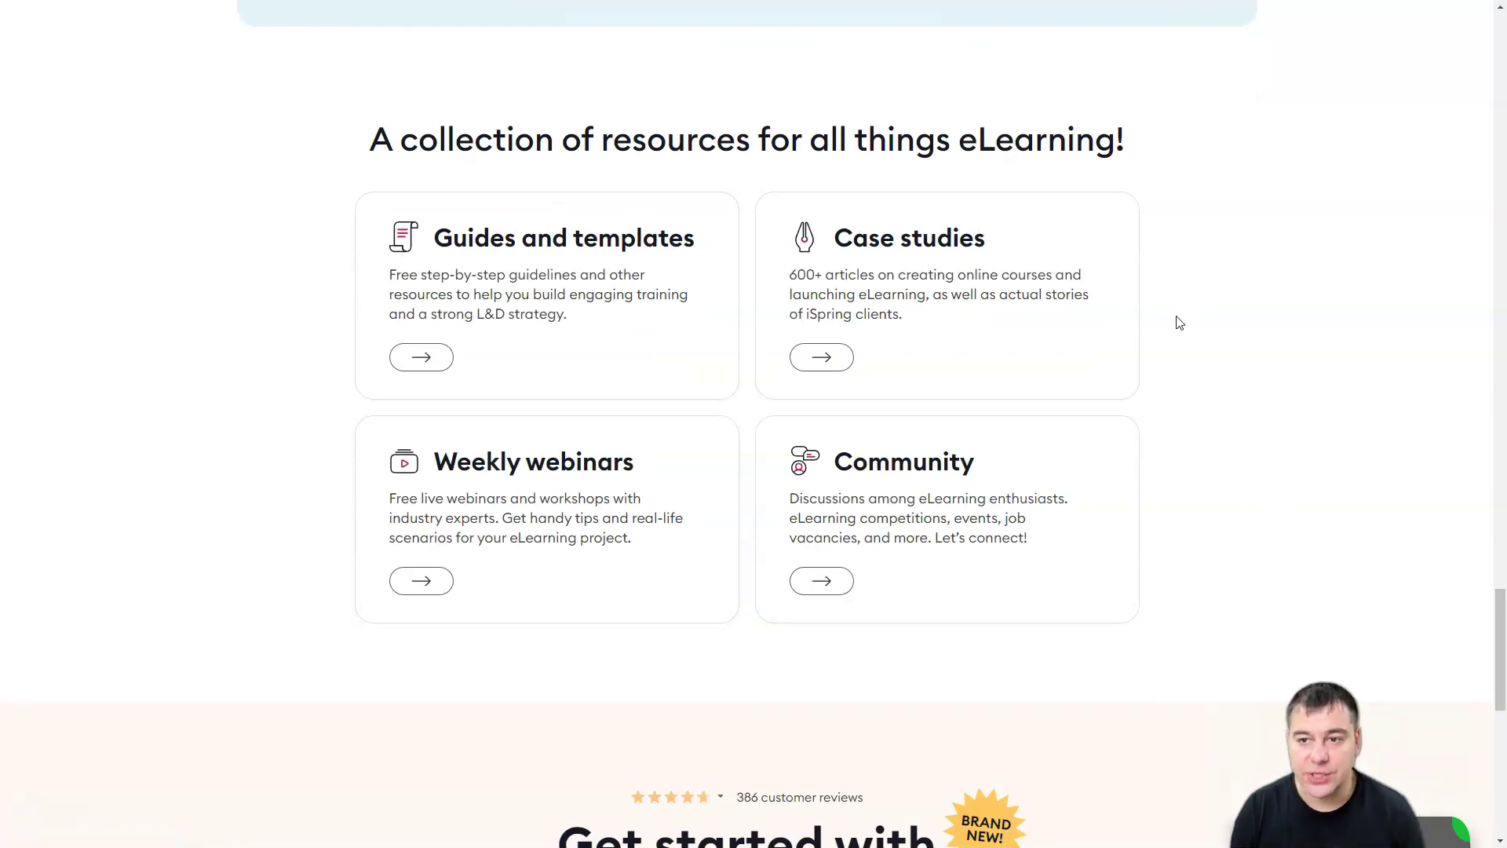
scroll(1190, 316, down, 10)
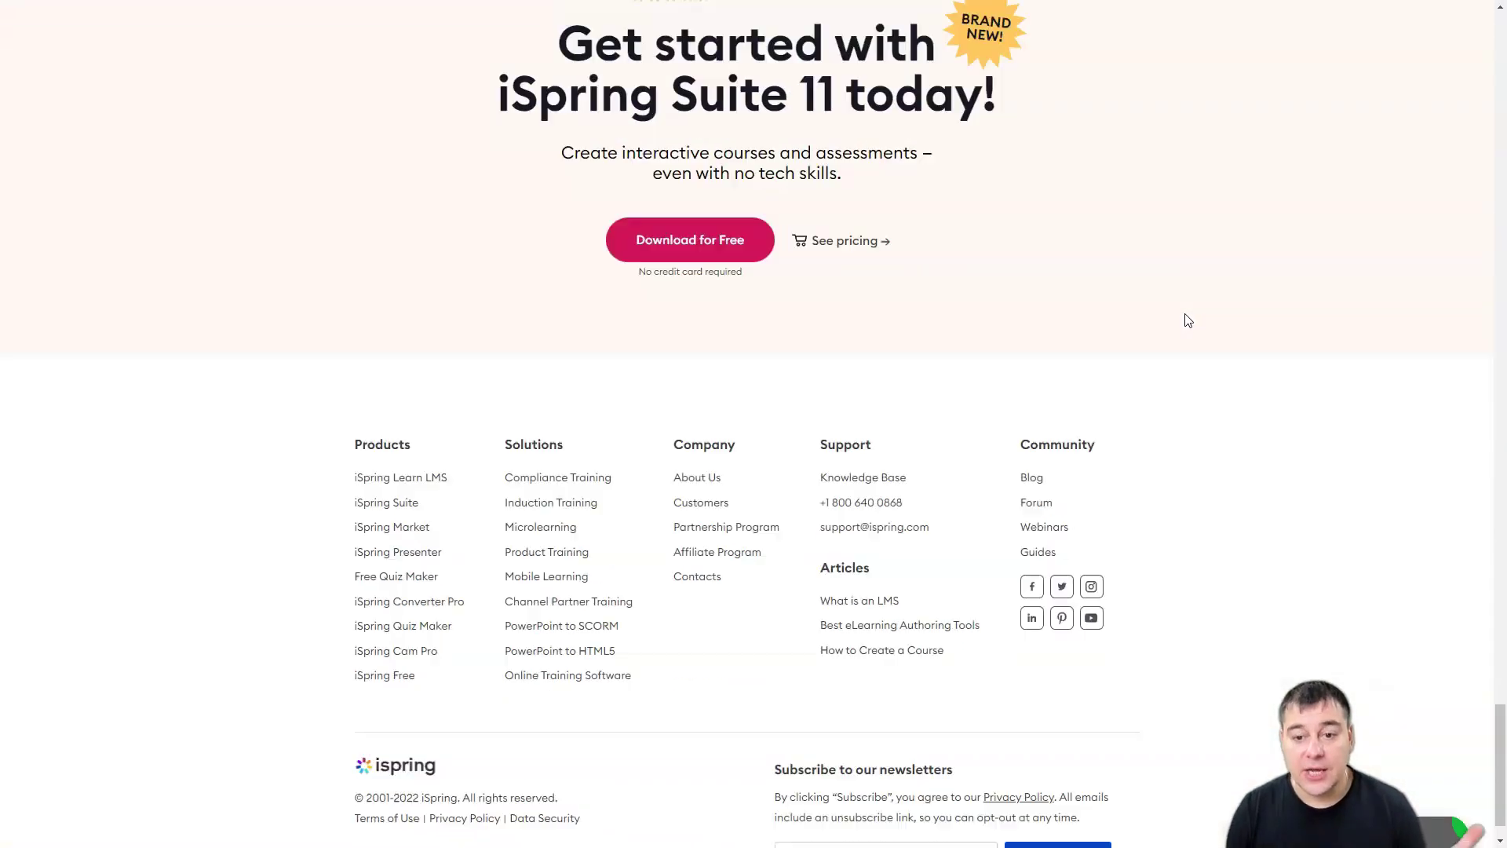
scroll(1186, 324, up, 20)
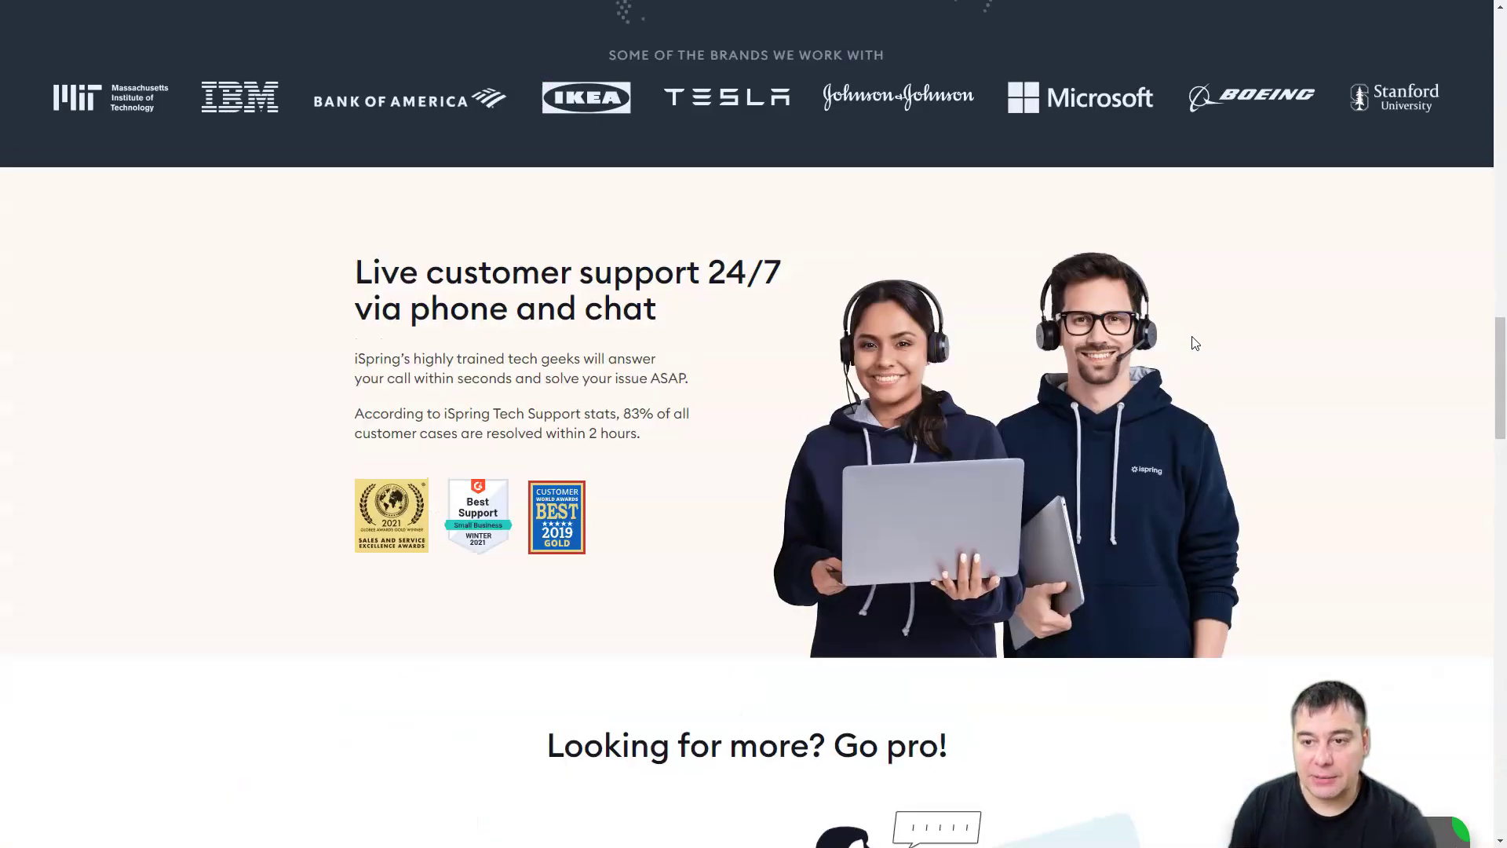
scroll(1199, 376, up, 10)
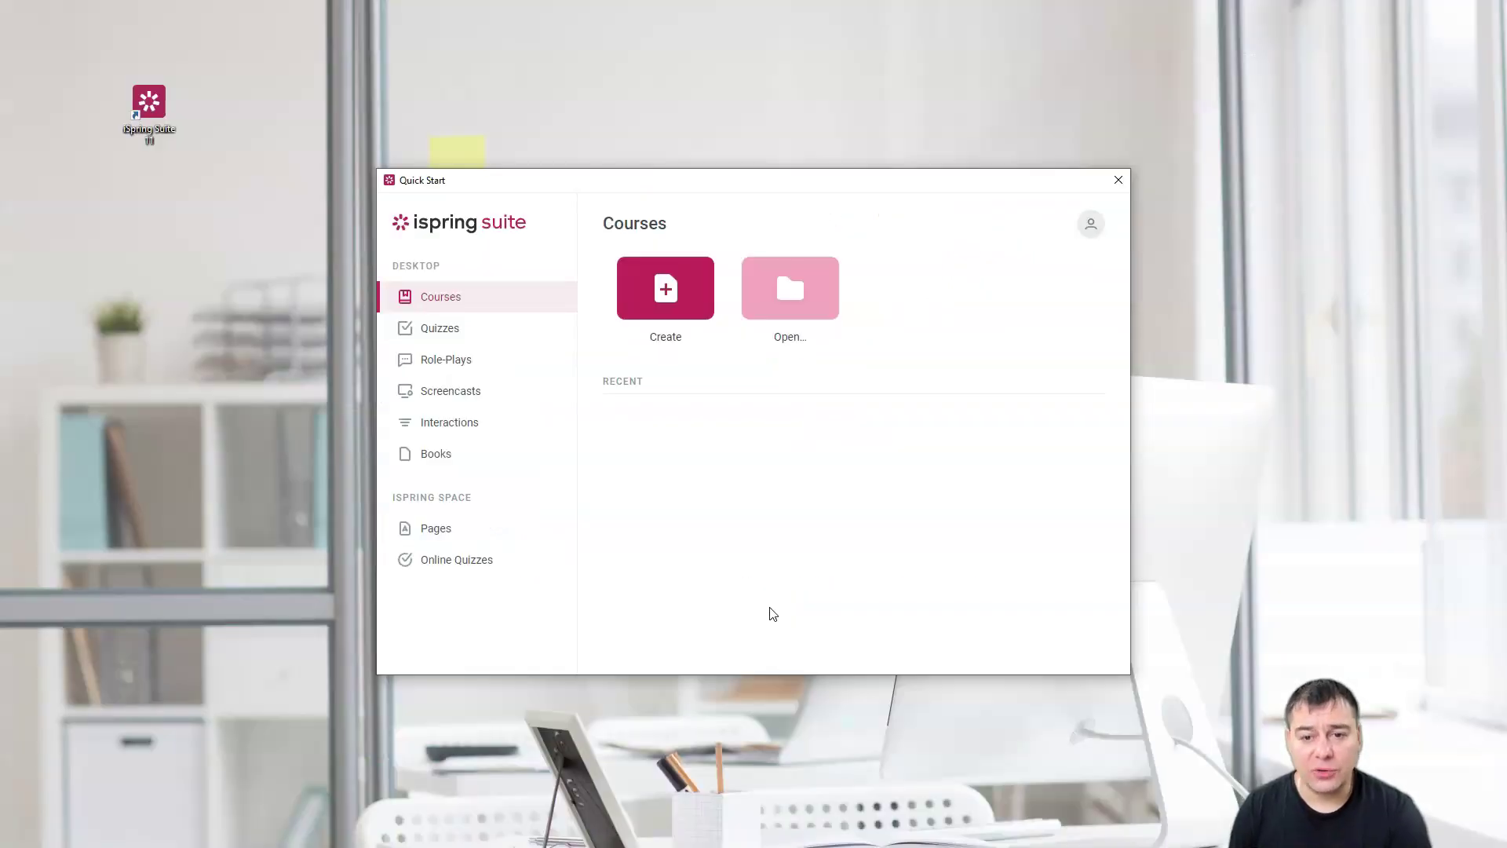
Step: Browse the Quick Start sections (Quizzes, Role-plays, Screencasts, Interactions, Books, Courses), ending on Quizzes
click(429, 333)
click(439, 363)
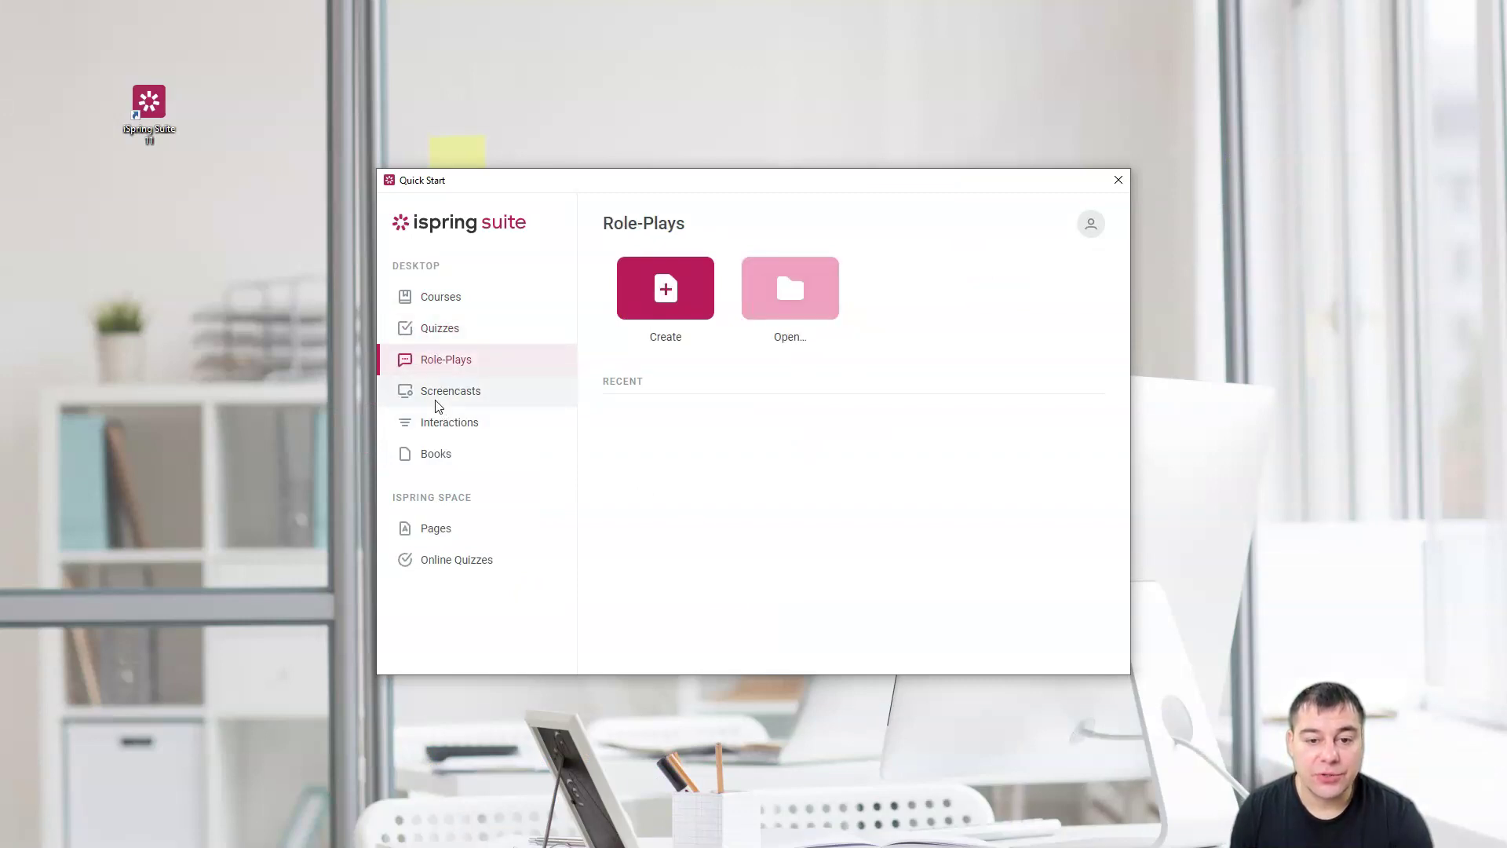
click(439, 397)
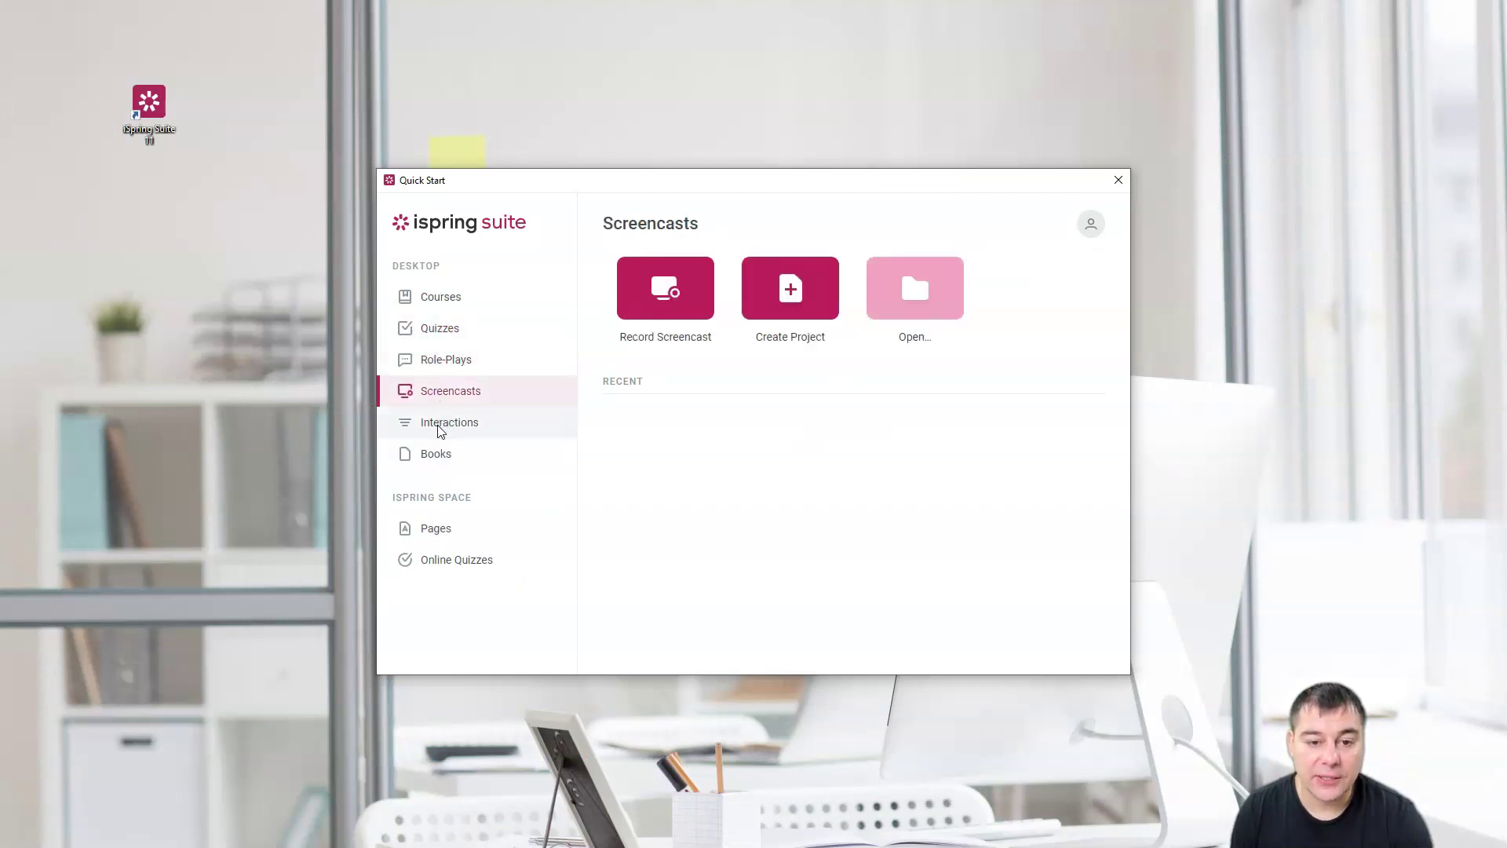
click(441, 429)
click(435, 463)
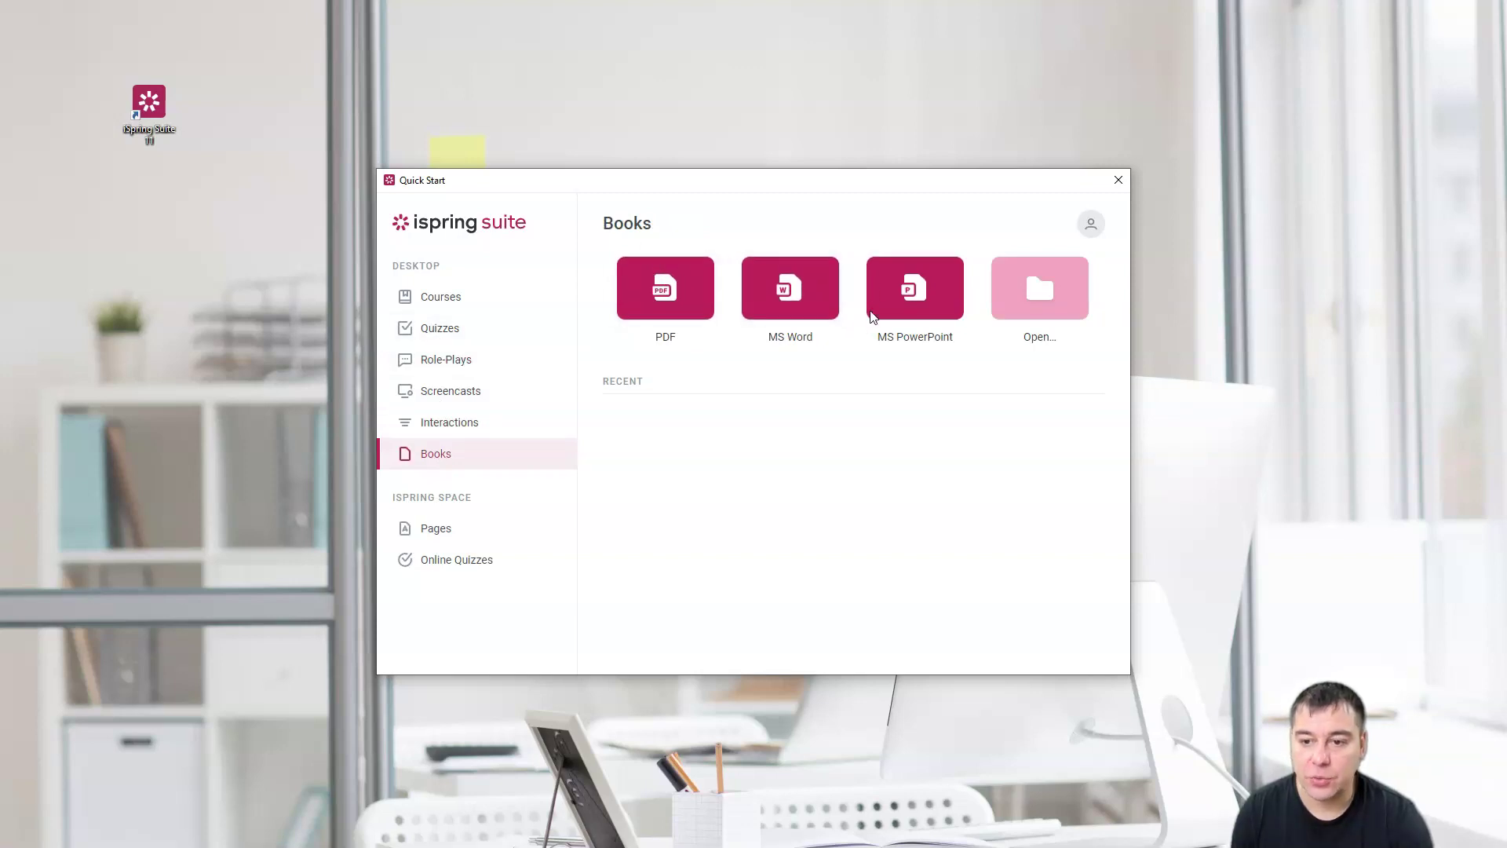
click(433, 303)
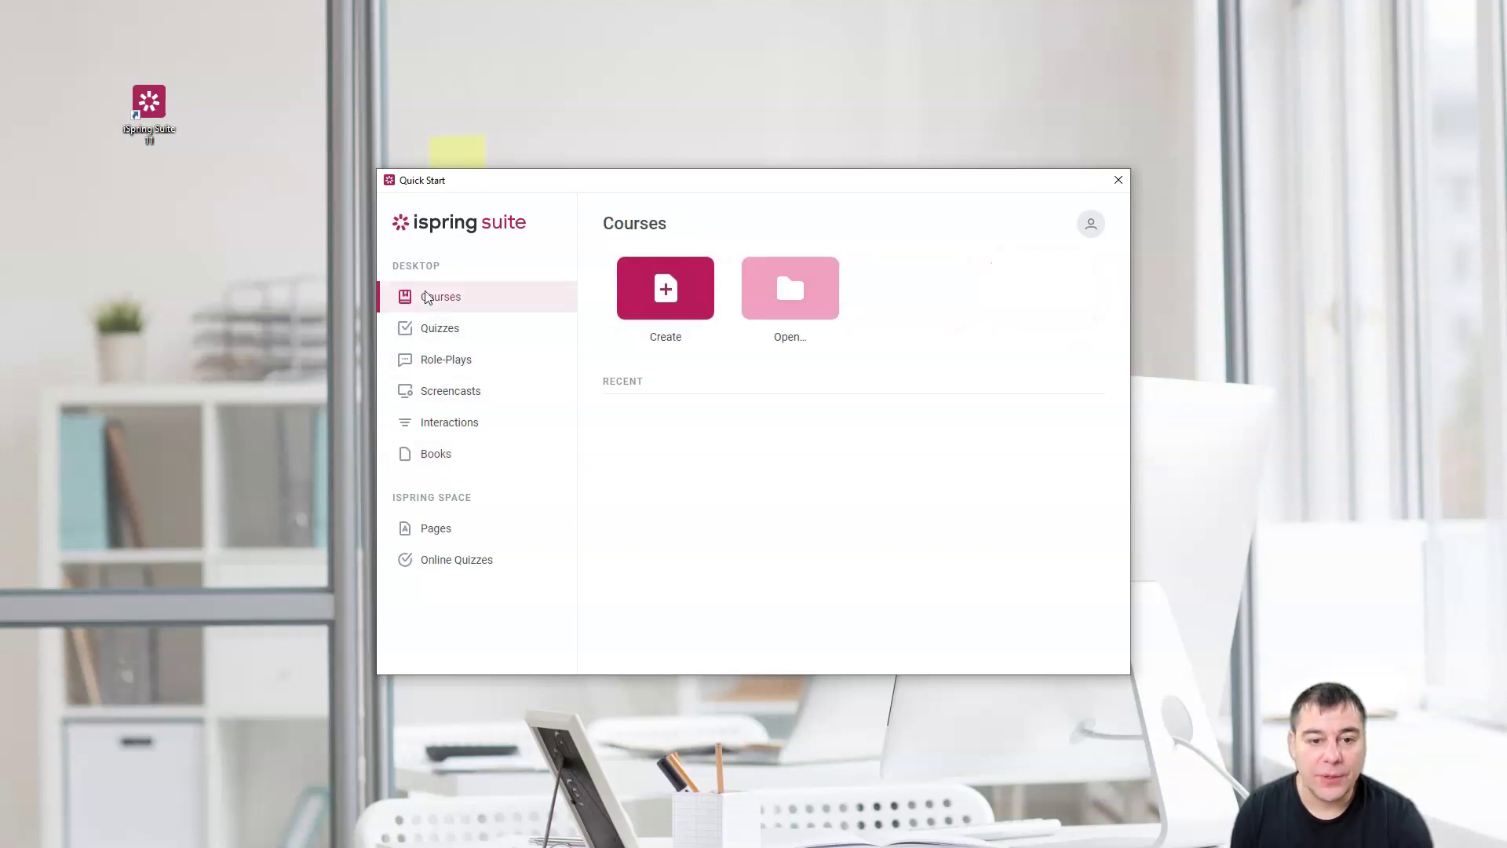
click(437, 333)
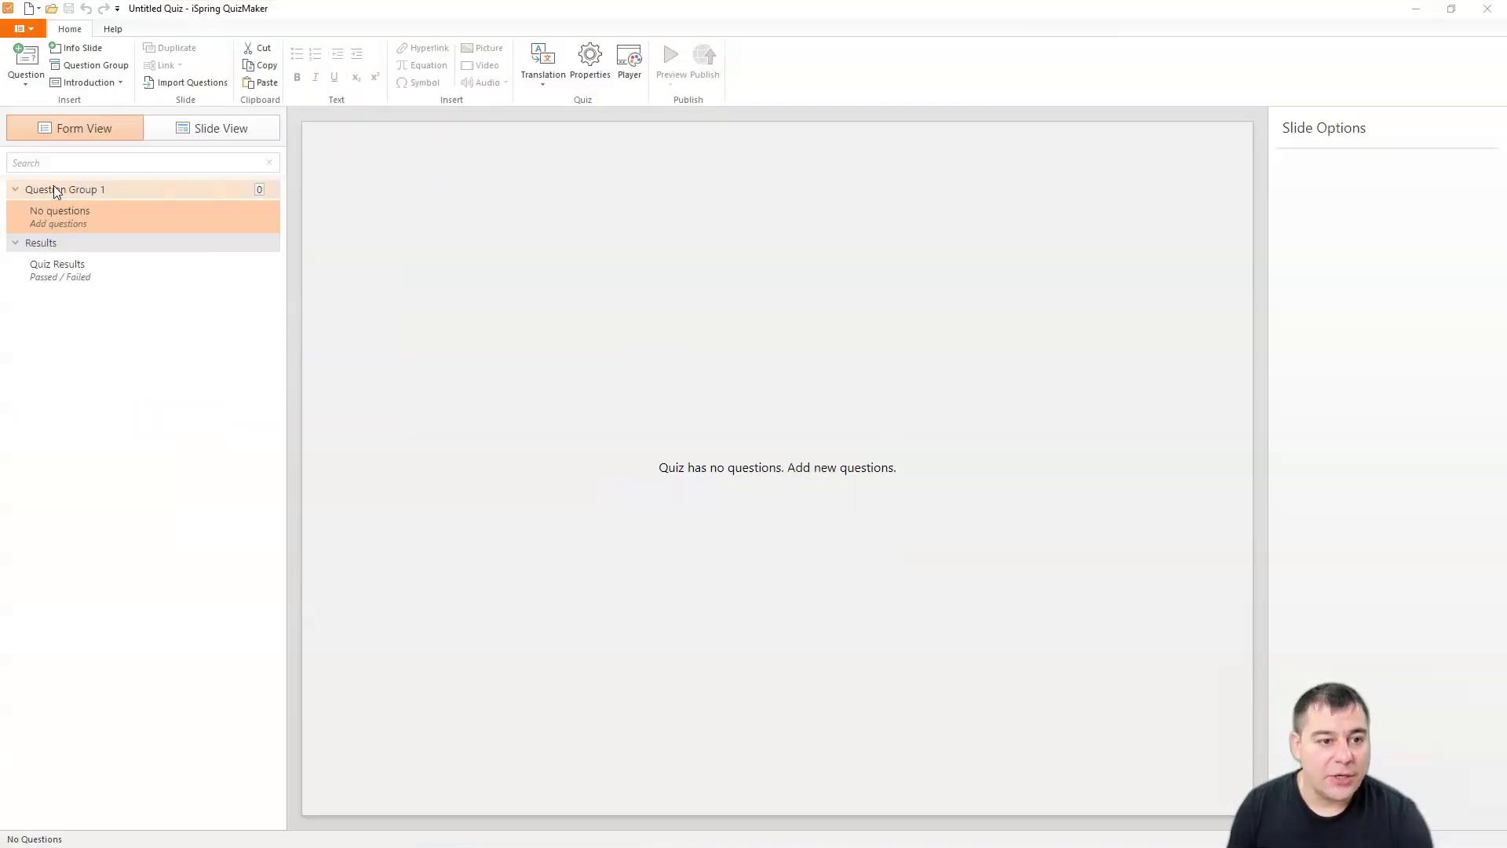
Step: Insert a Multiple Response question from the Question gallery
click(25, 63)
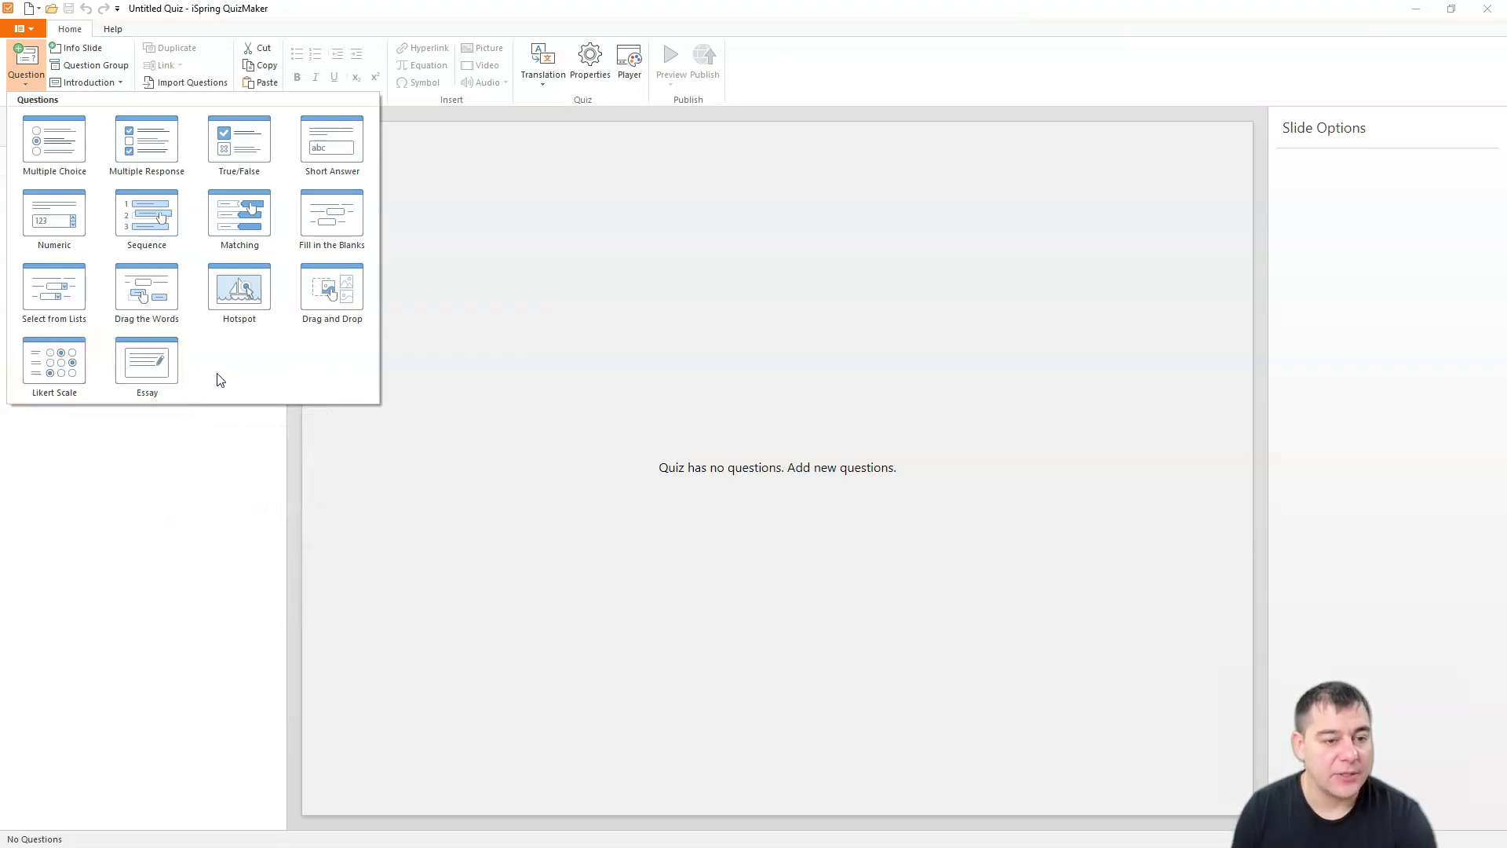
click(143, 157)
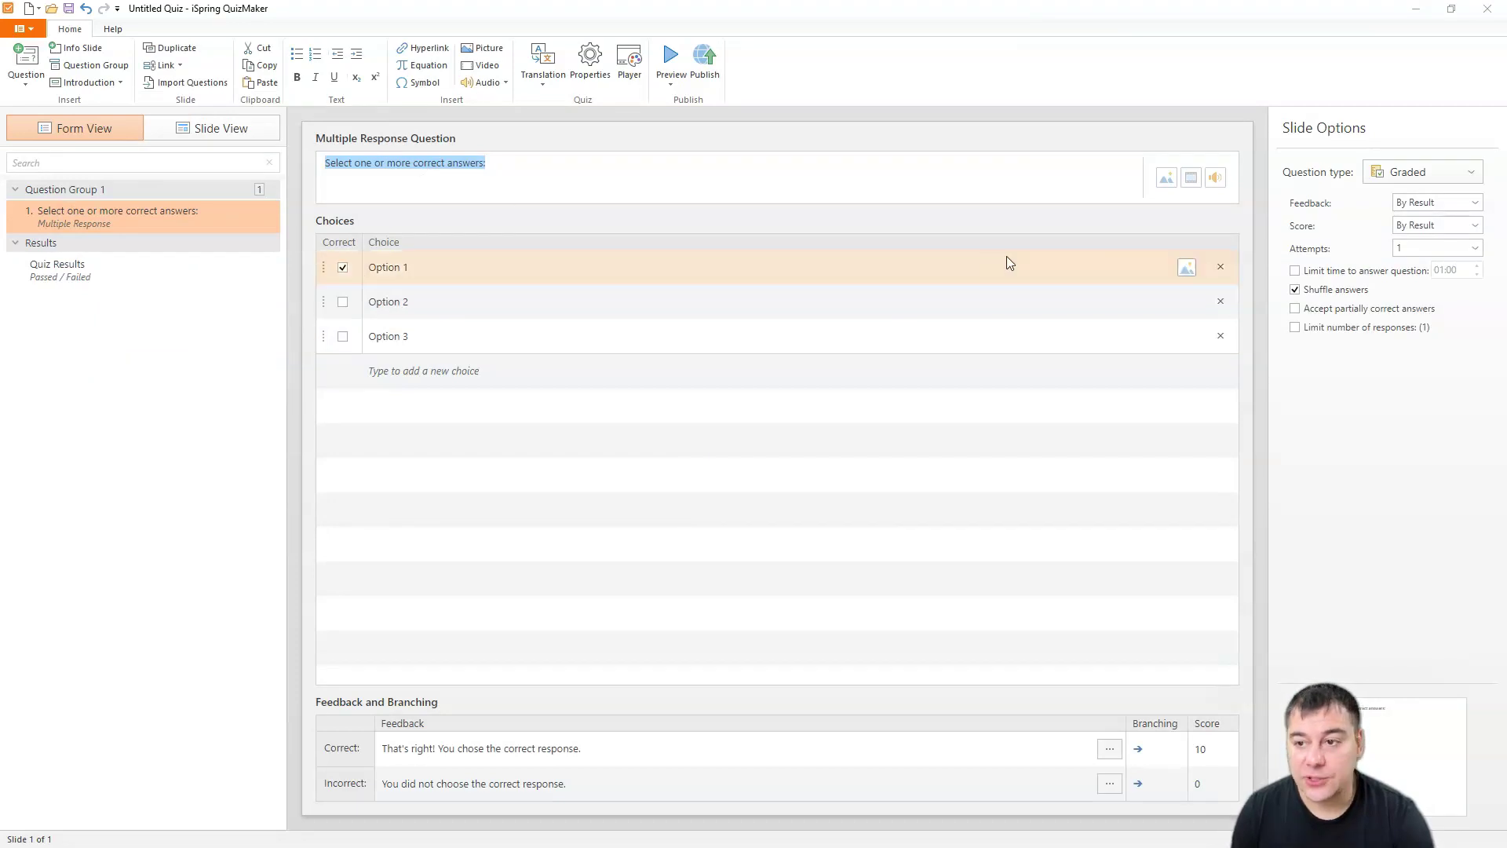
Step: Make Option 2 the only correct answer, discard an empty extra choice, and switch to Slide View
click(342, 303)
click(342, 268)
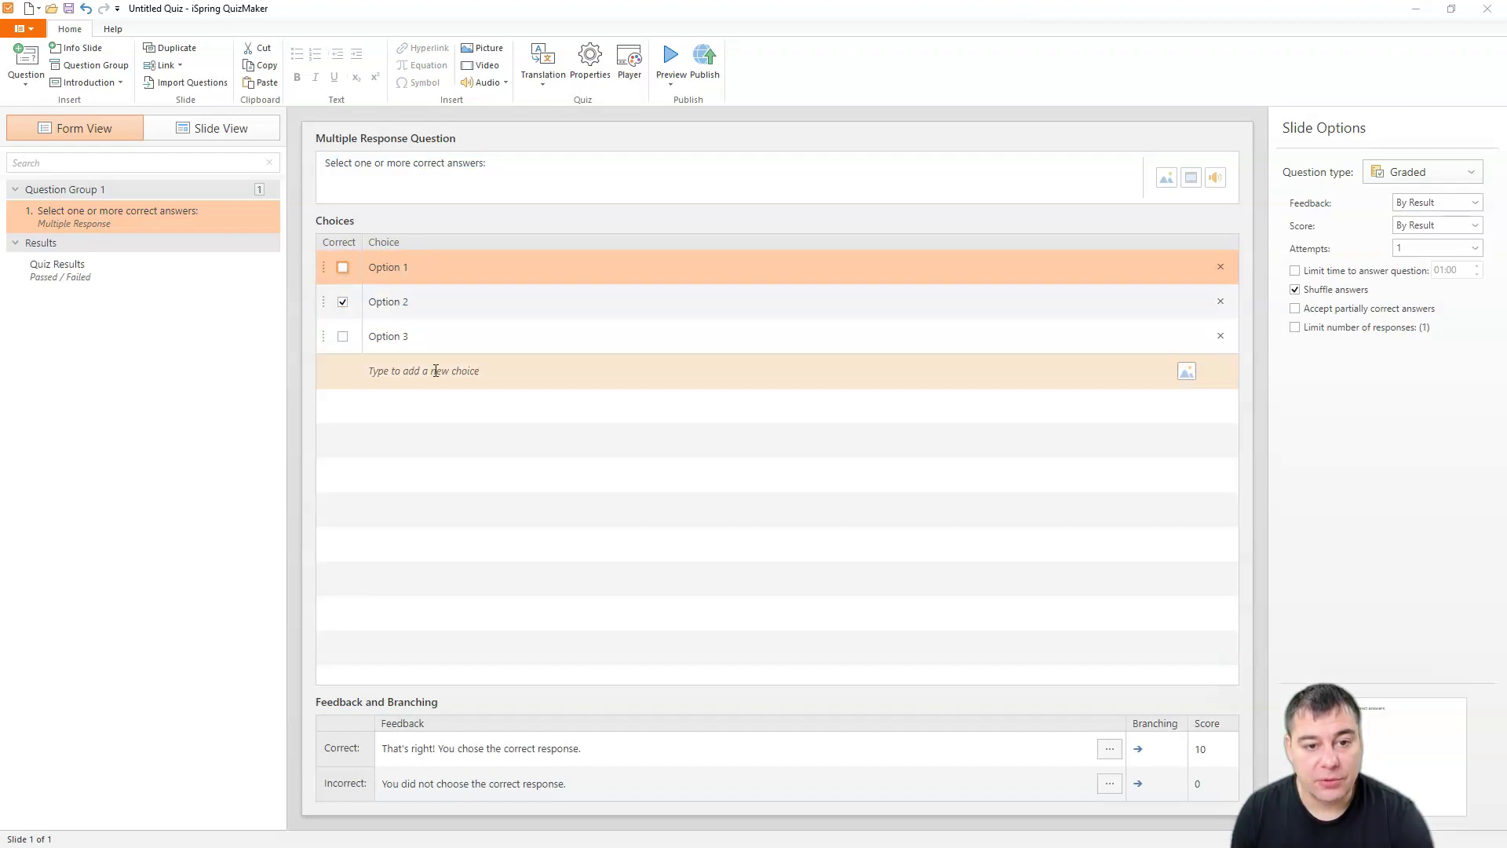
click(559, 380)
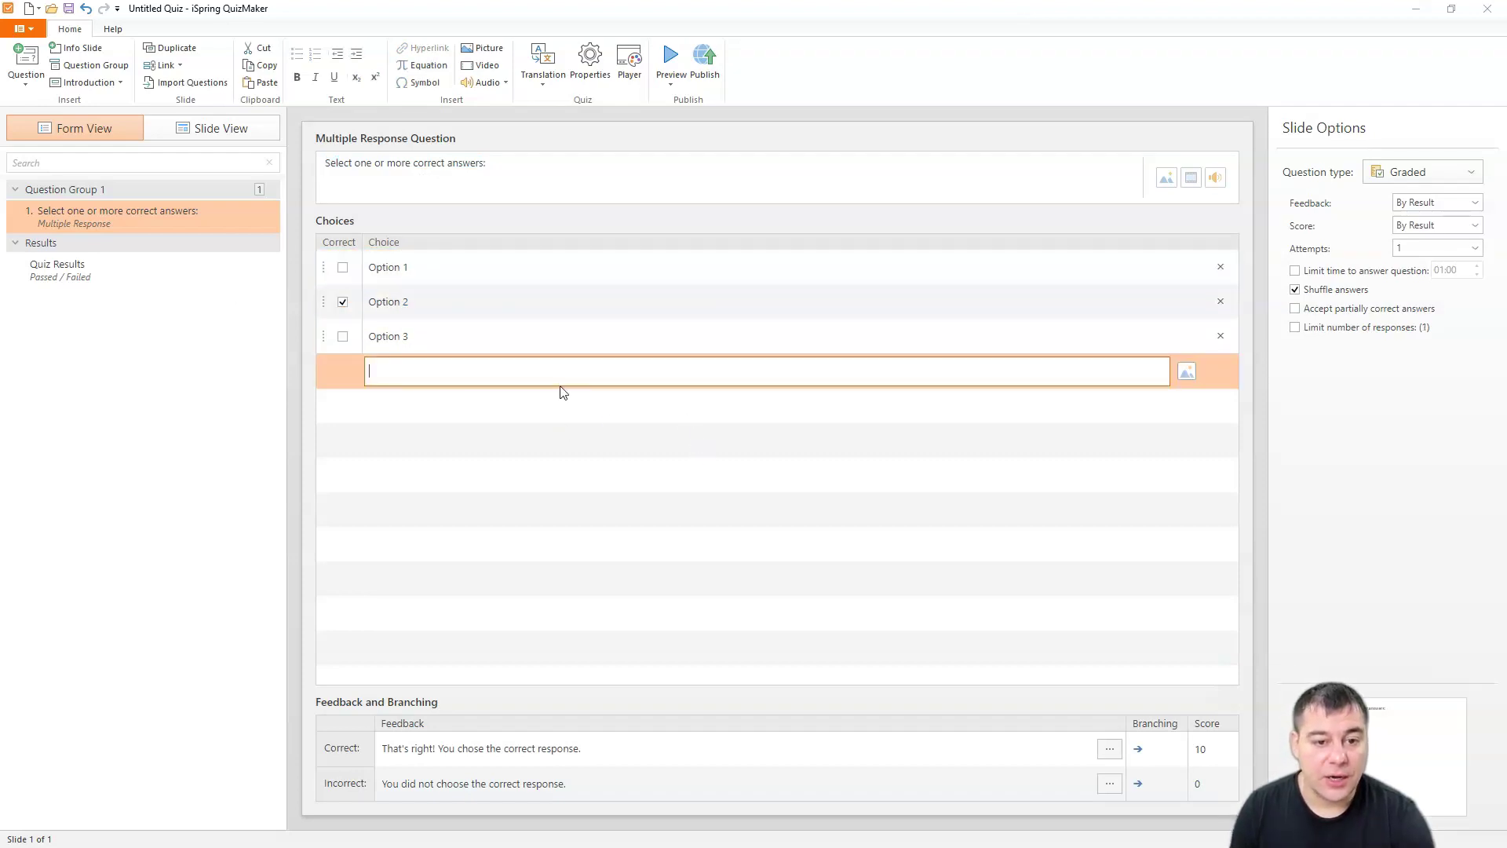
click(501, 428)
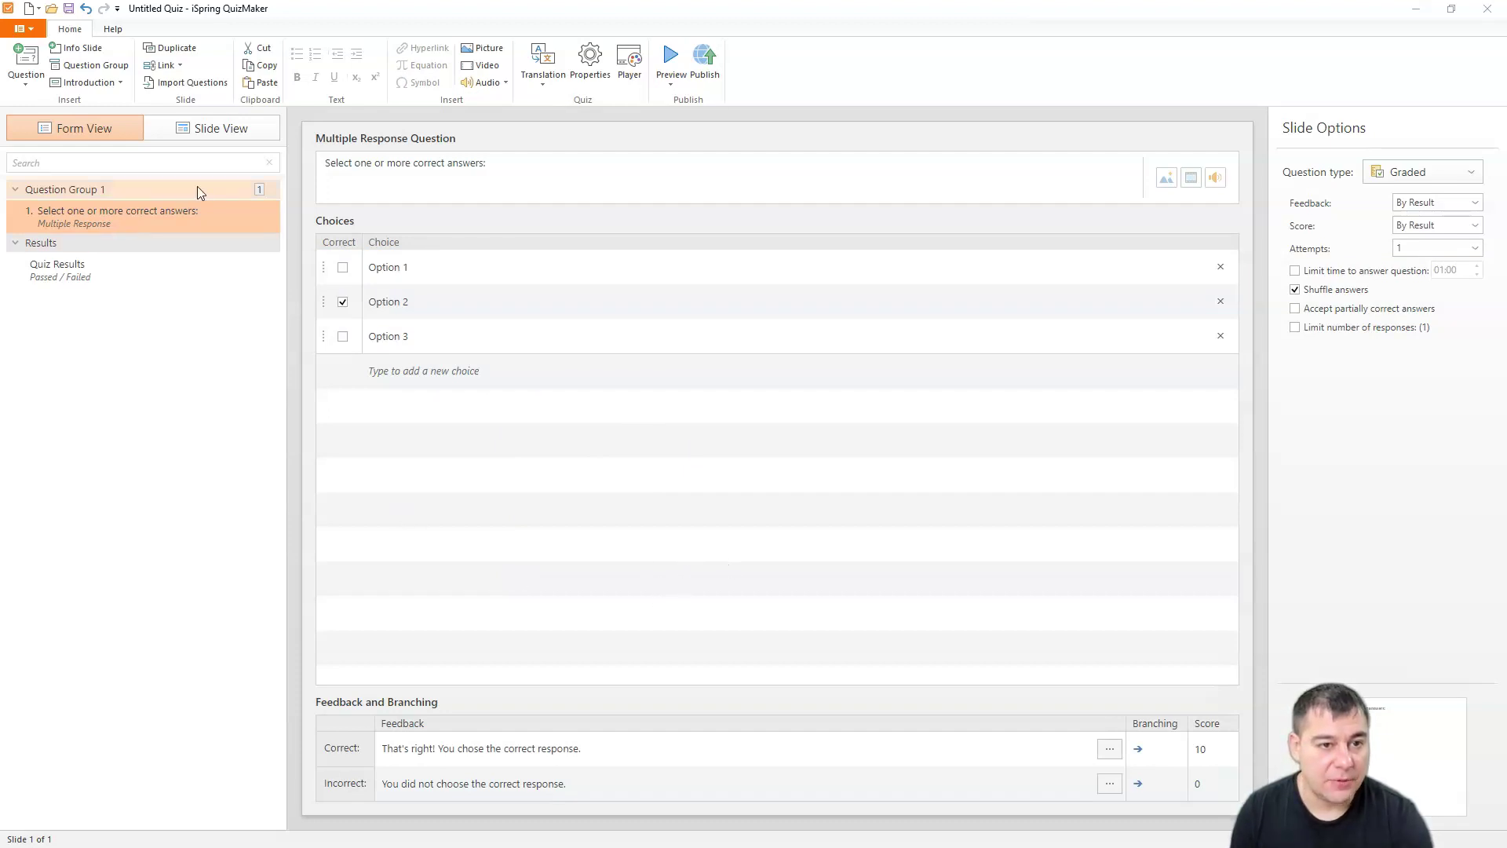
click(198, 129)
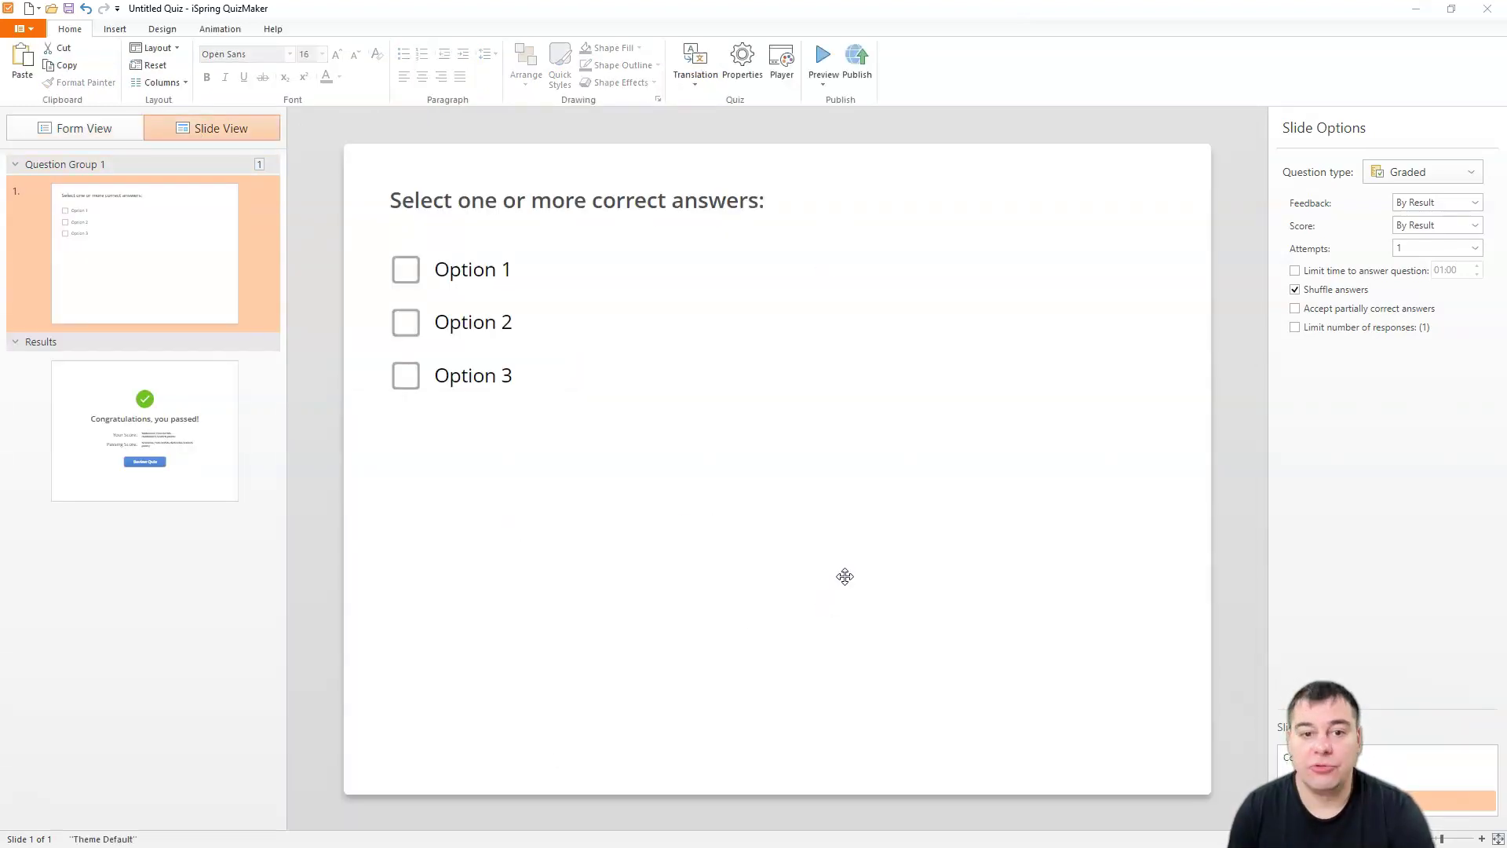
Step: Switch back to Form View and preview the quiz with shuffled options and a 0-of-10 score
click(60, 134)
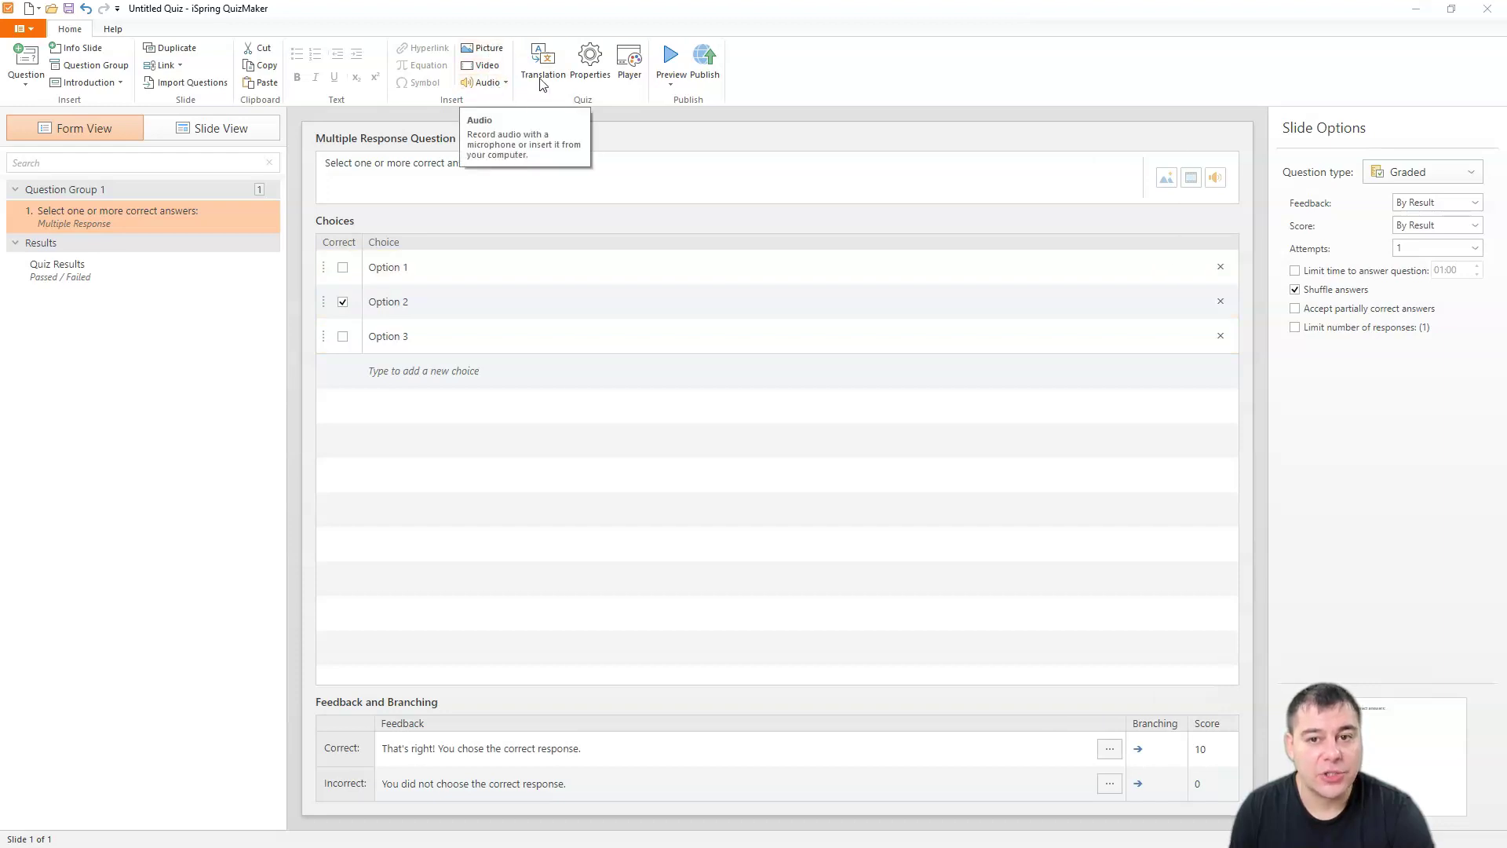
click(669, 63)
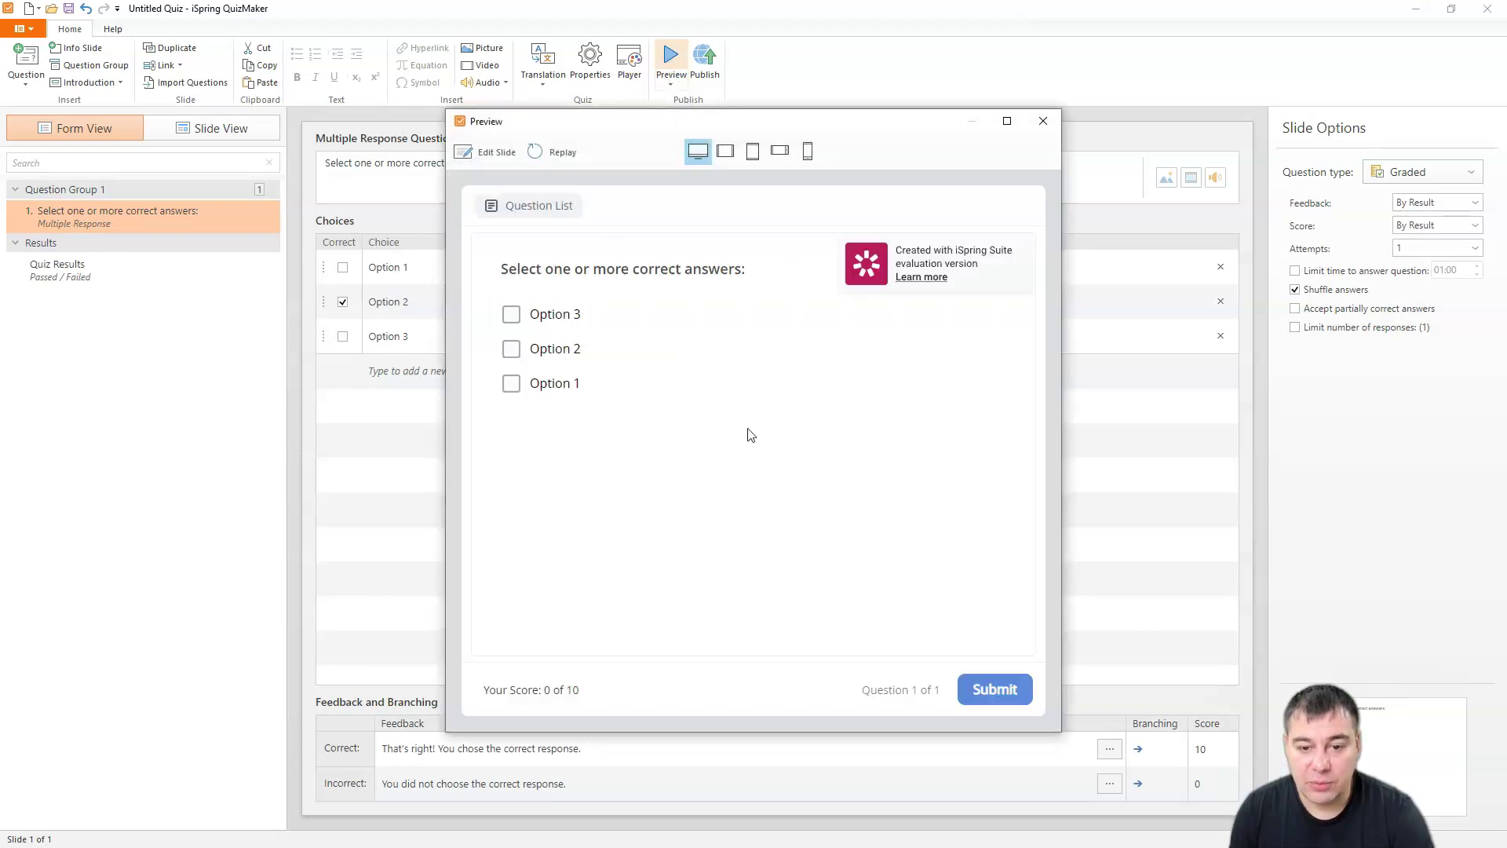
Step: Close the preview and add a True/False question as question 2, editing its True and False answers
click(1040, 124)
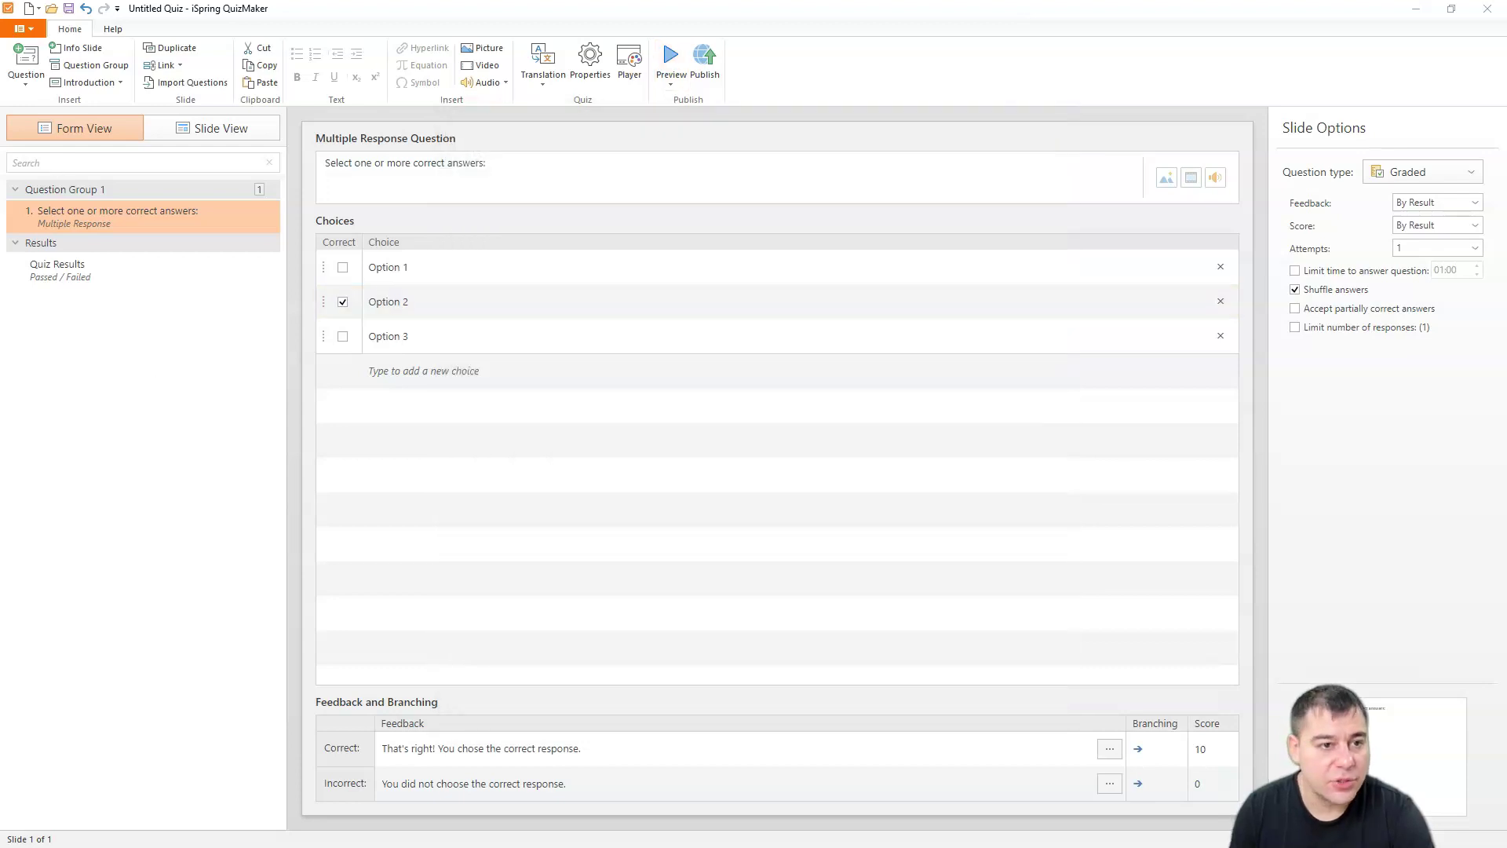
click(30, 59)
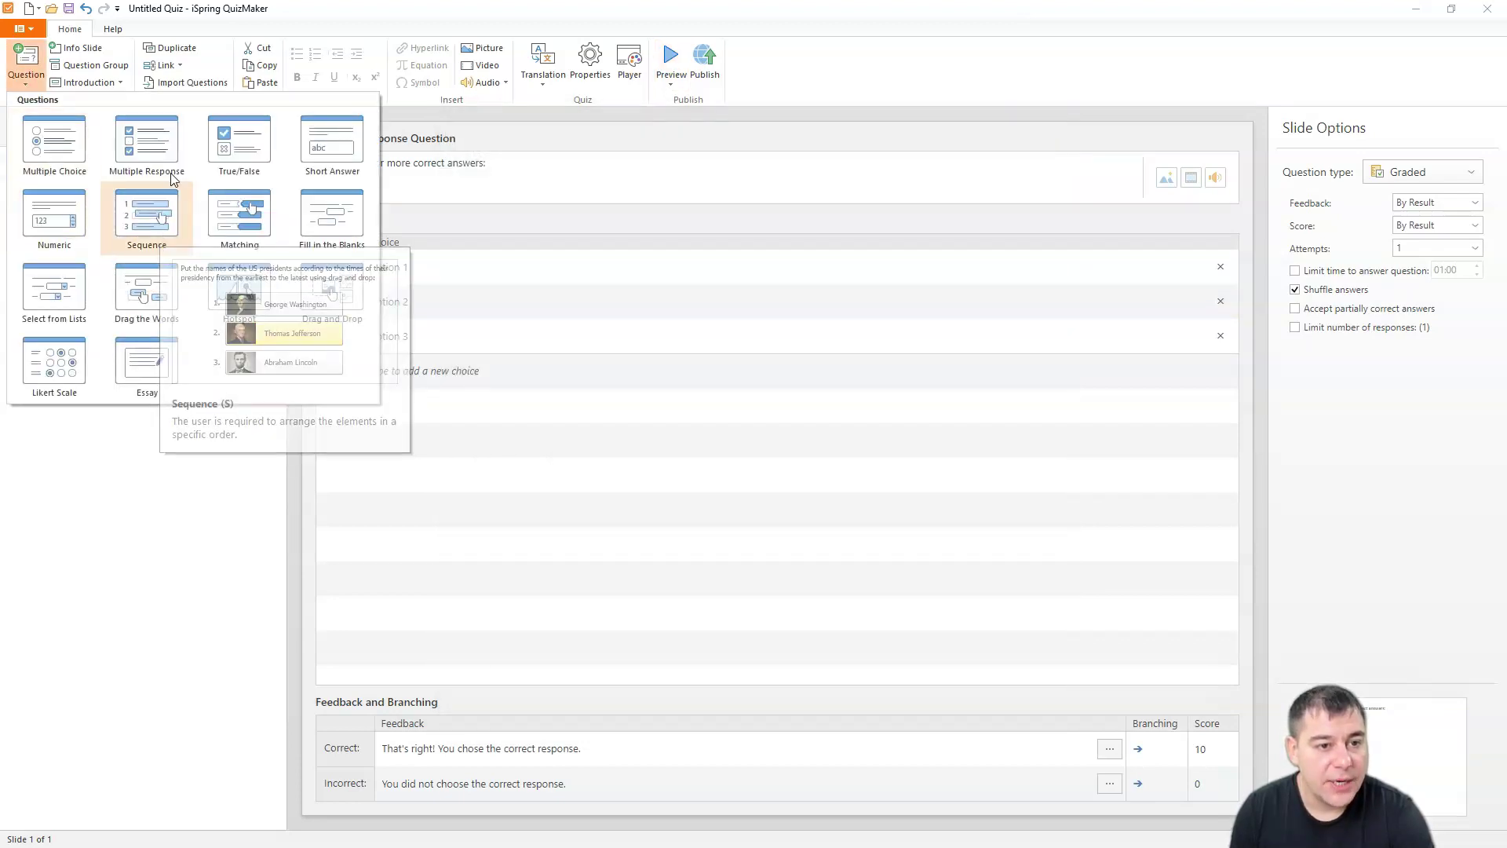
click(237, 142)
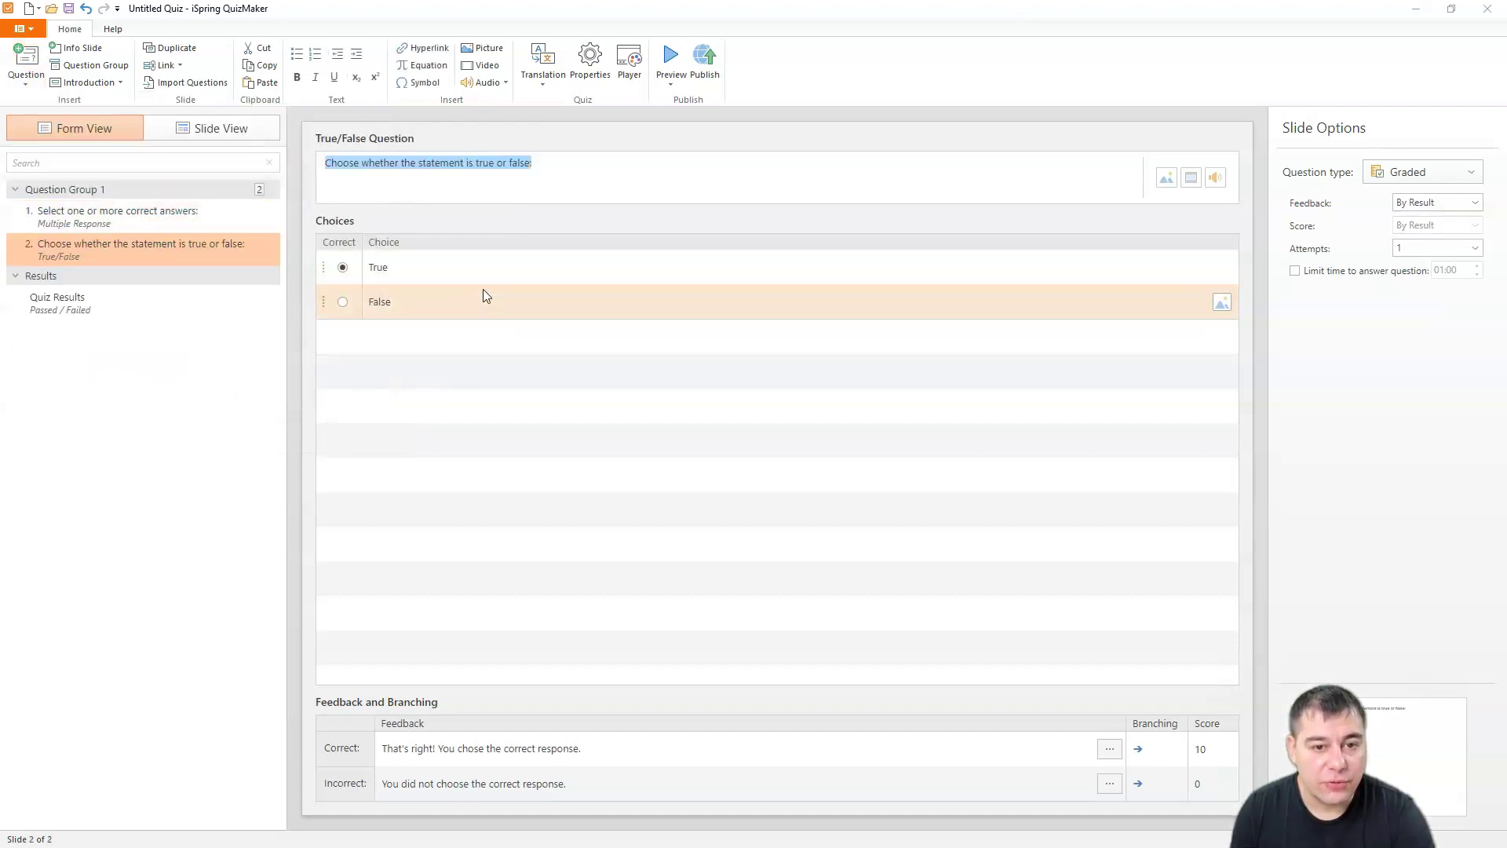
click(457, 268)
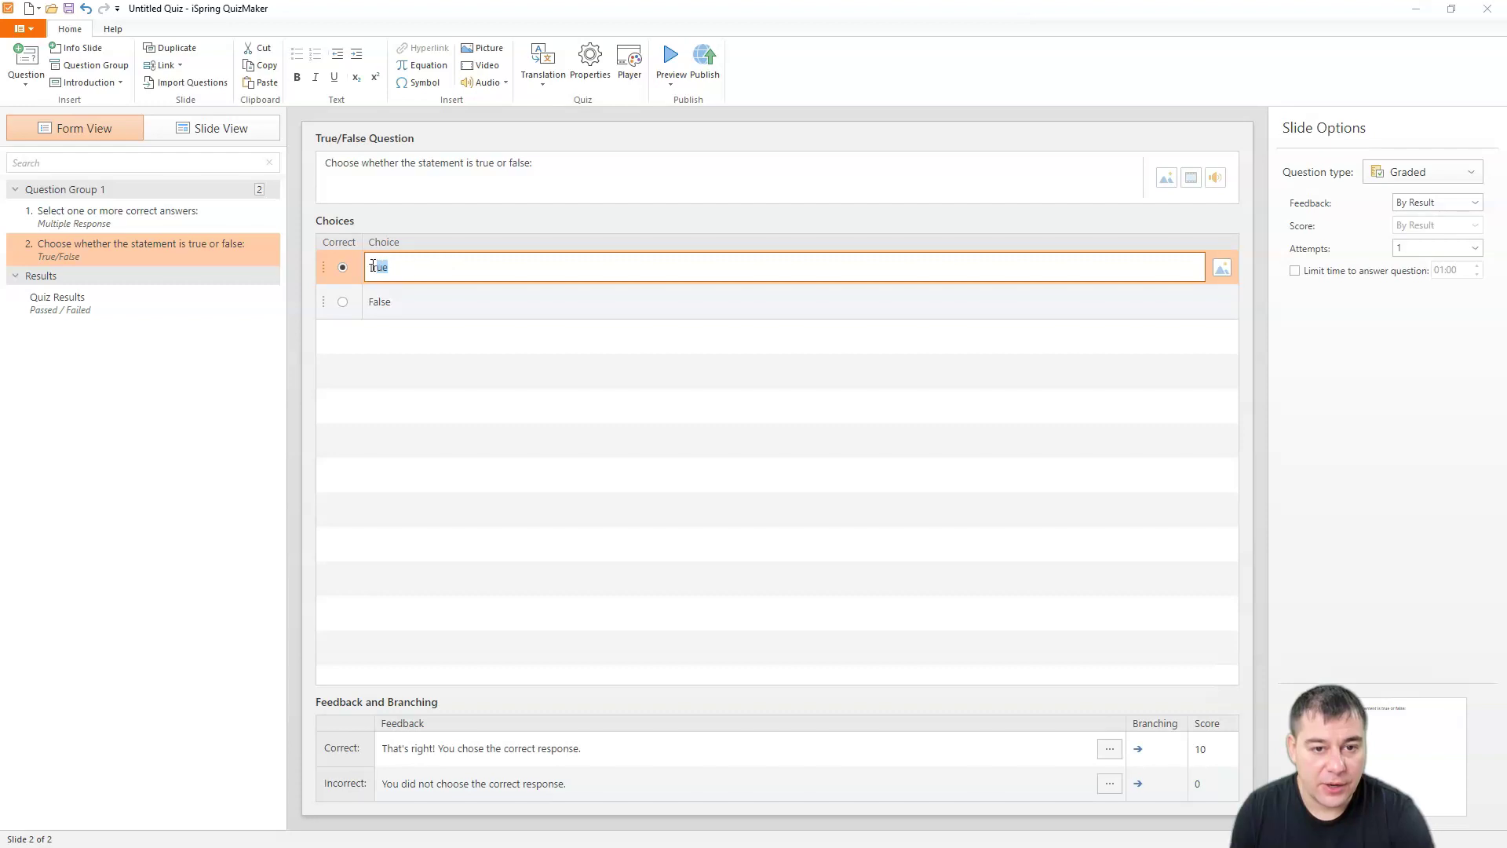
click(481, 299)
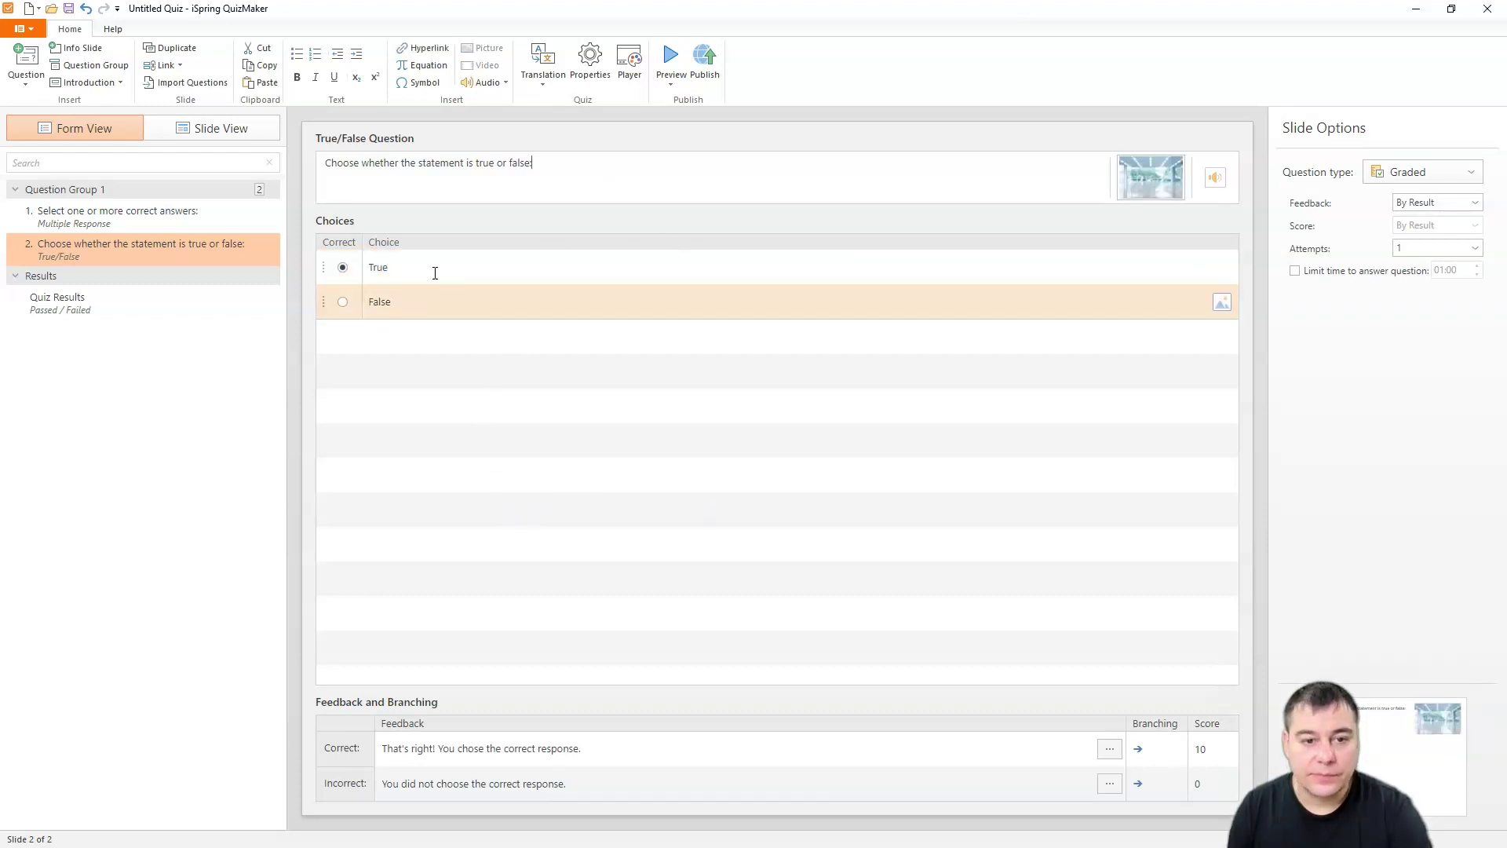
Step: Preview the two-question, 20-point quiz, return to Form View, then browse the application menu's New options
click(670, 56)
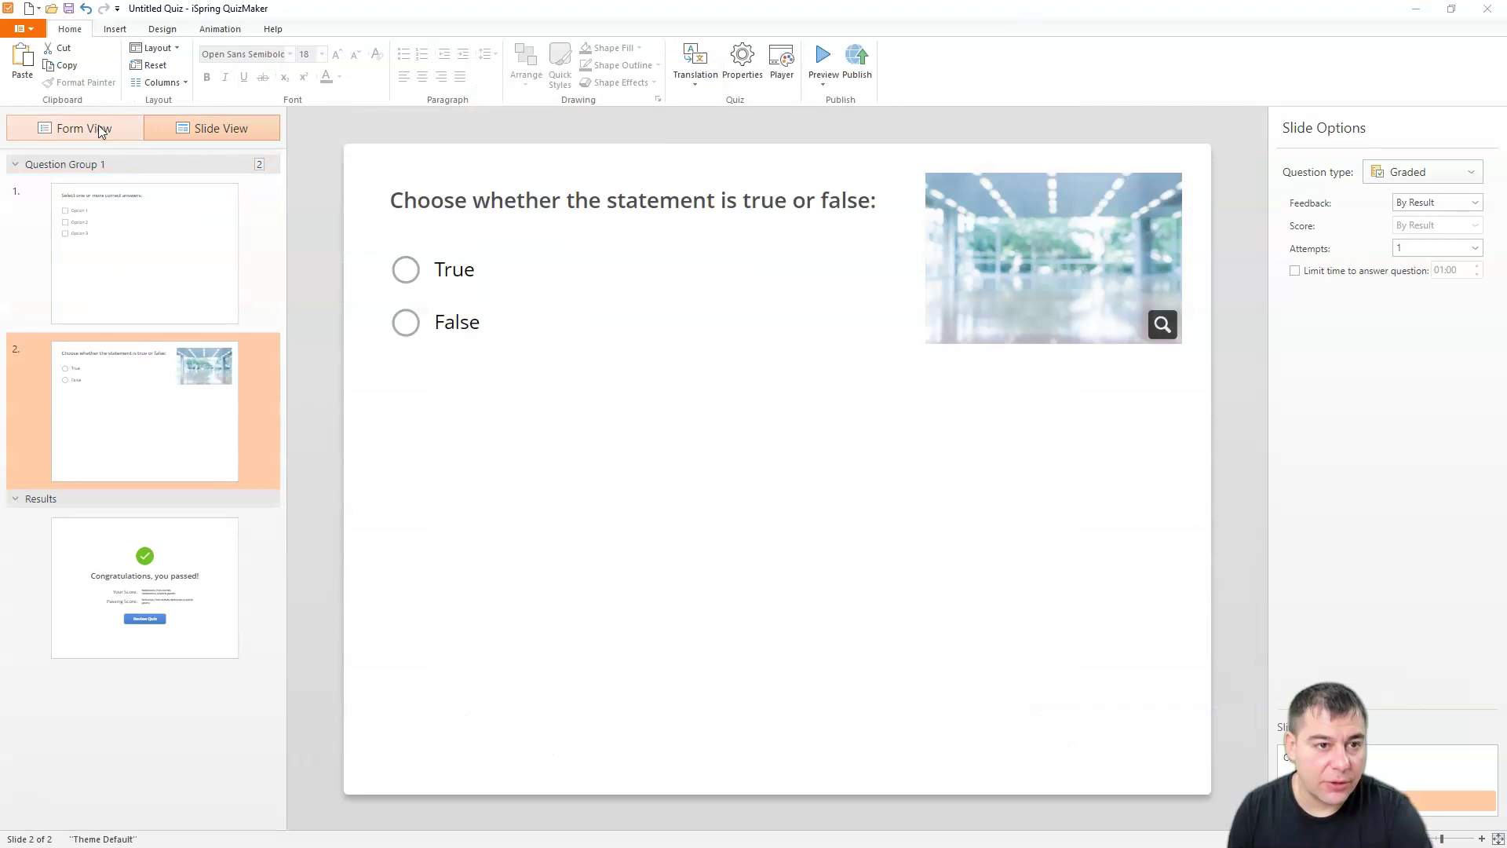
click(97, 126)
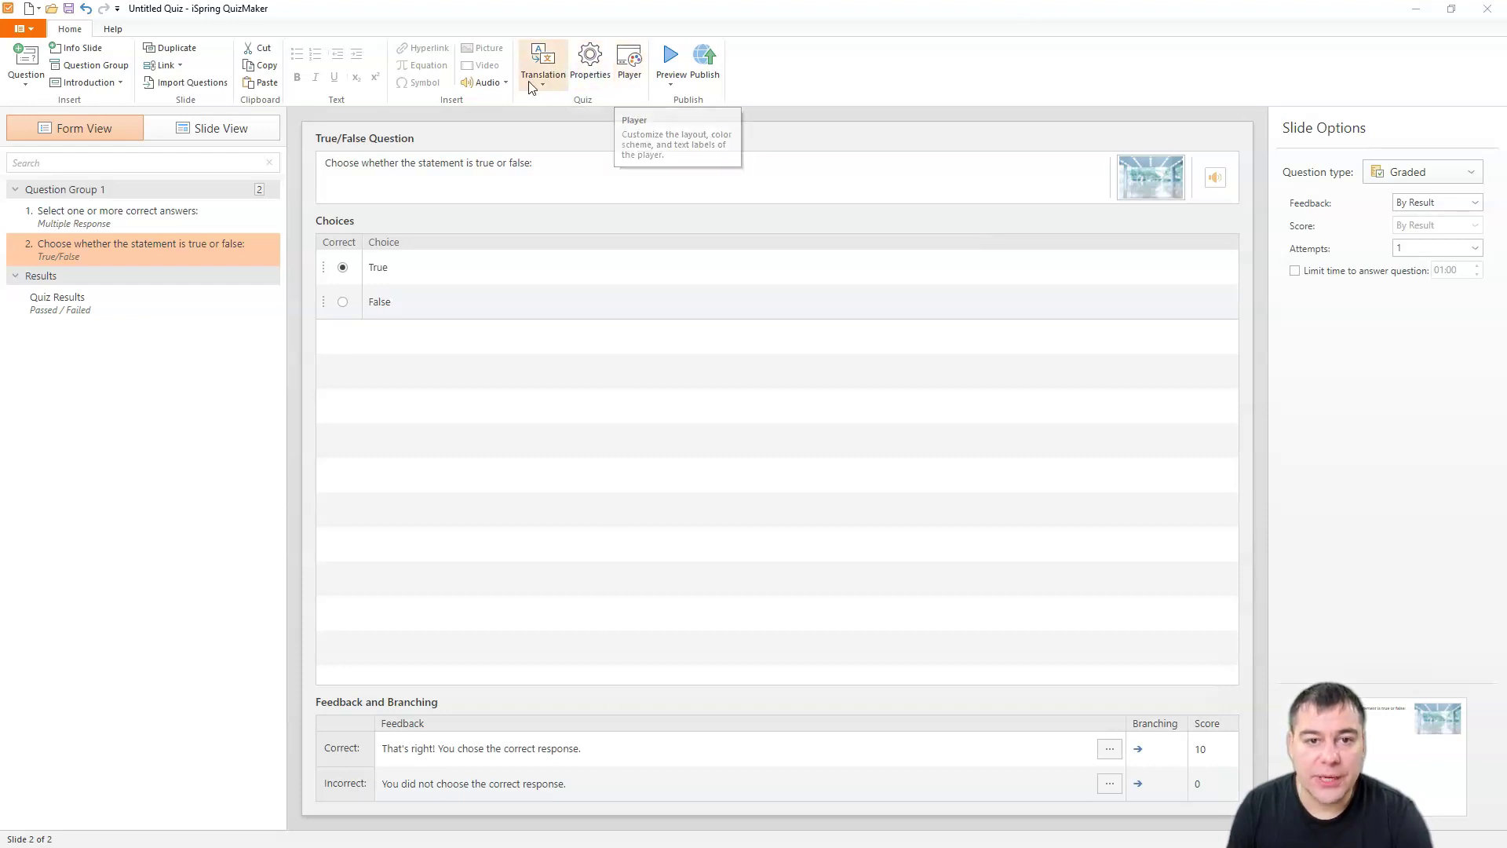
click(31, 29)
mouse_move(87, 58)
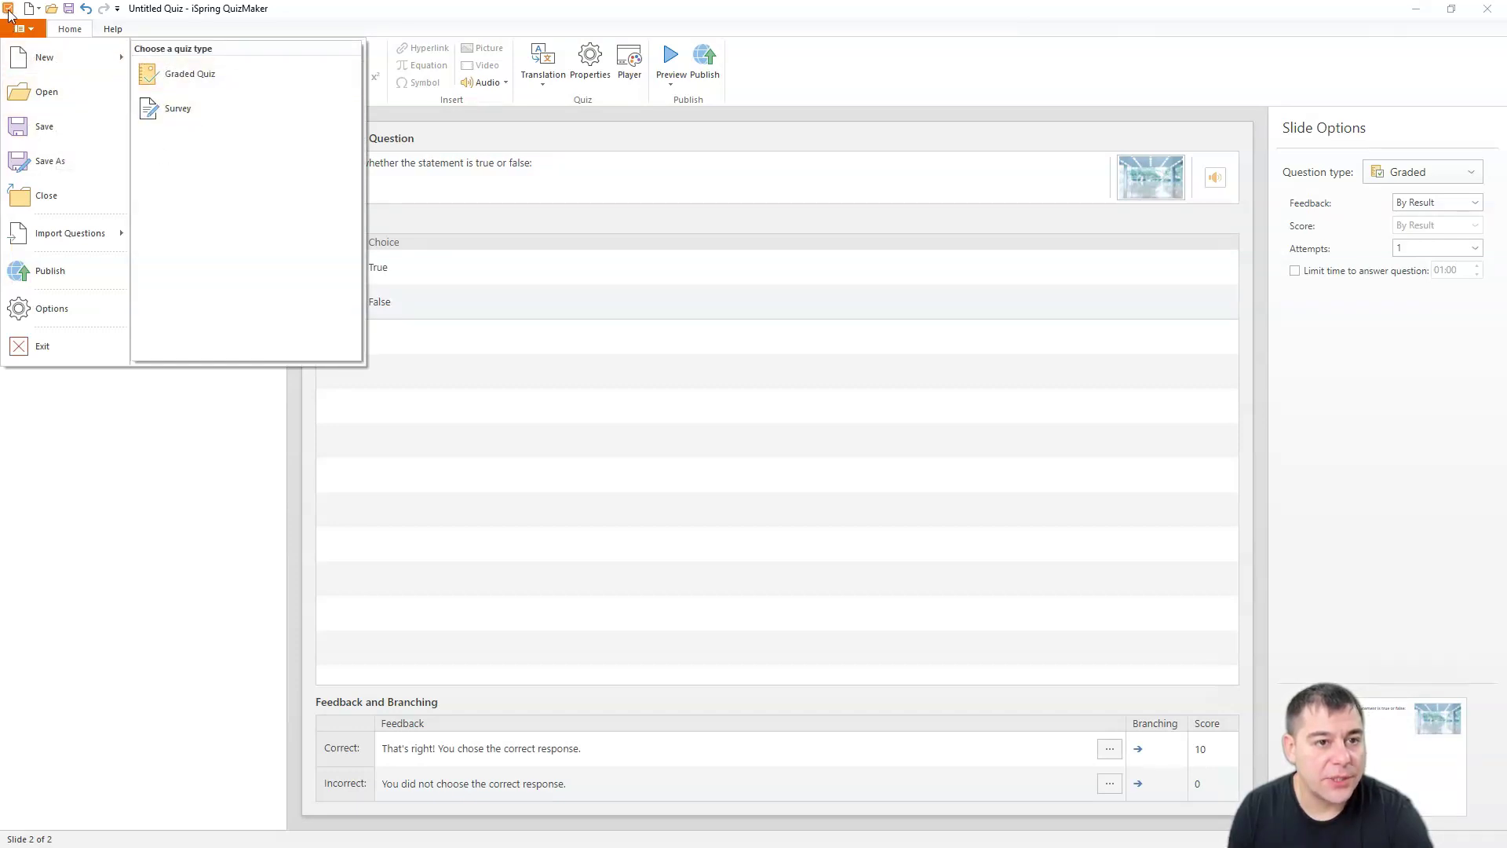
click(598, 252)
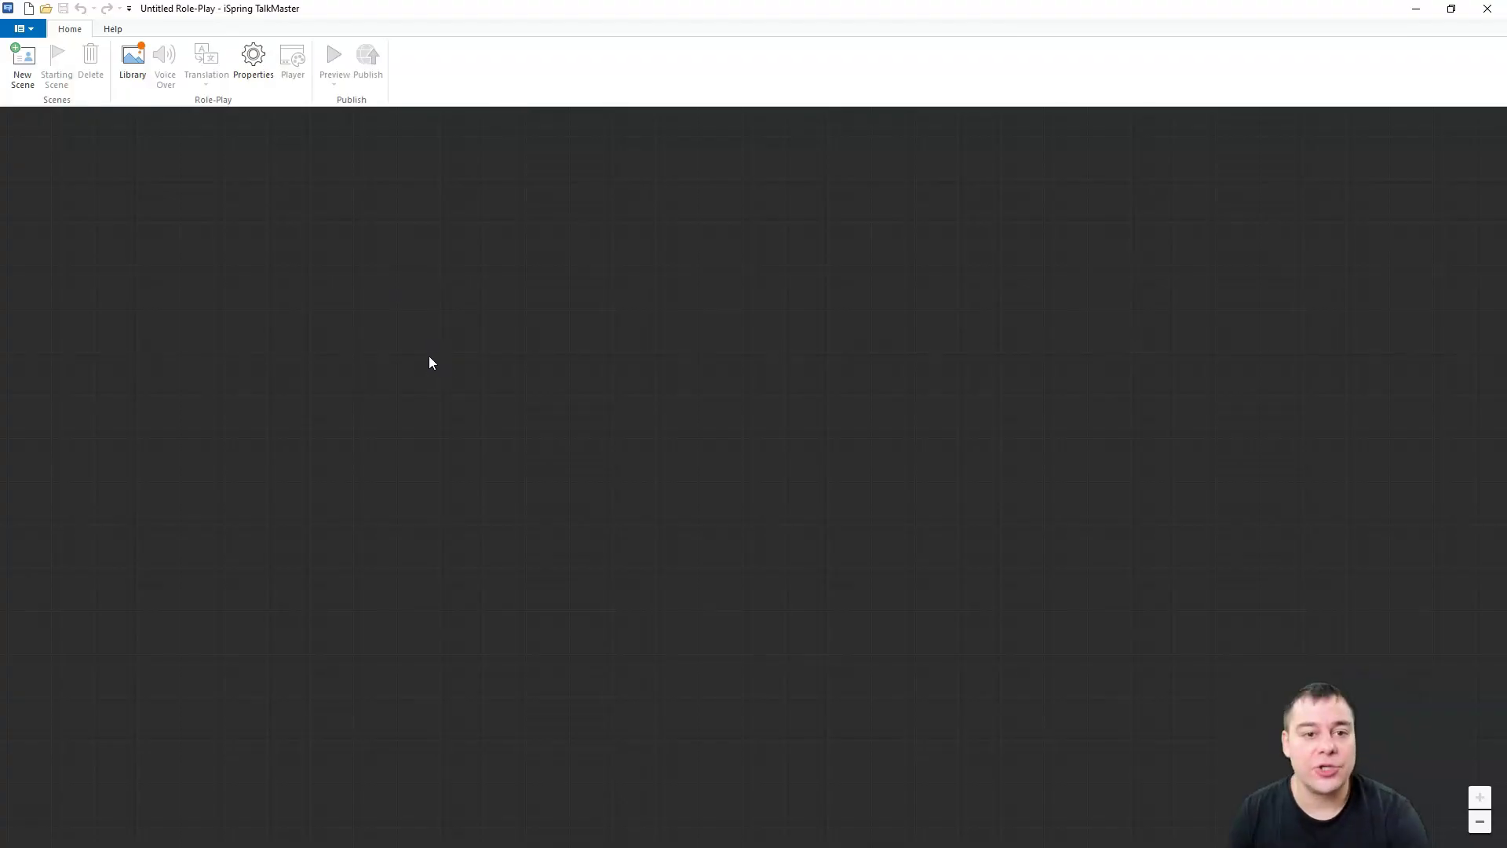
Step: Create scene #1 in the untitled role-play with New Scene, opening its empty editor
click(22, 63)
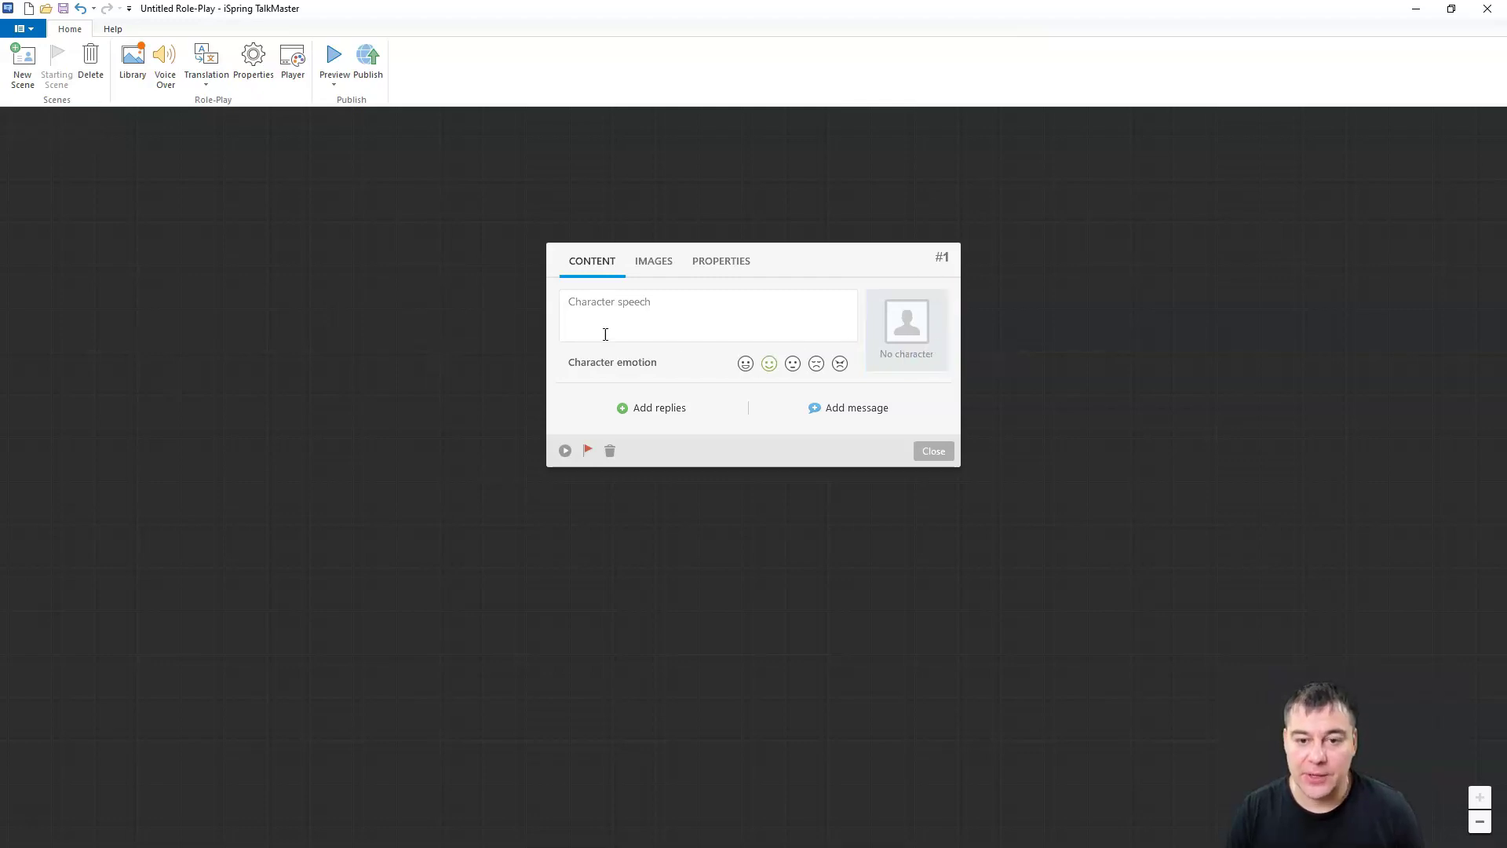
Step: Pick the man in a dark suit as scene #1's character
click(653, 270)
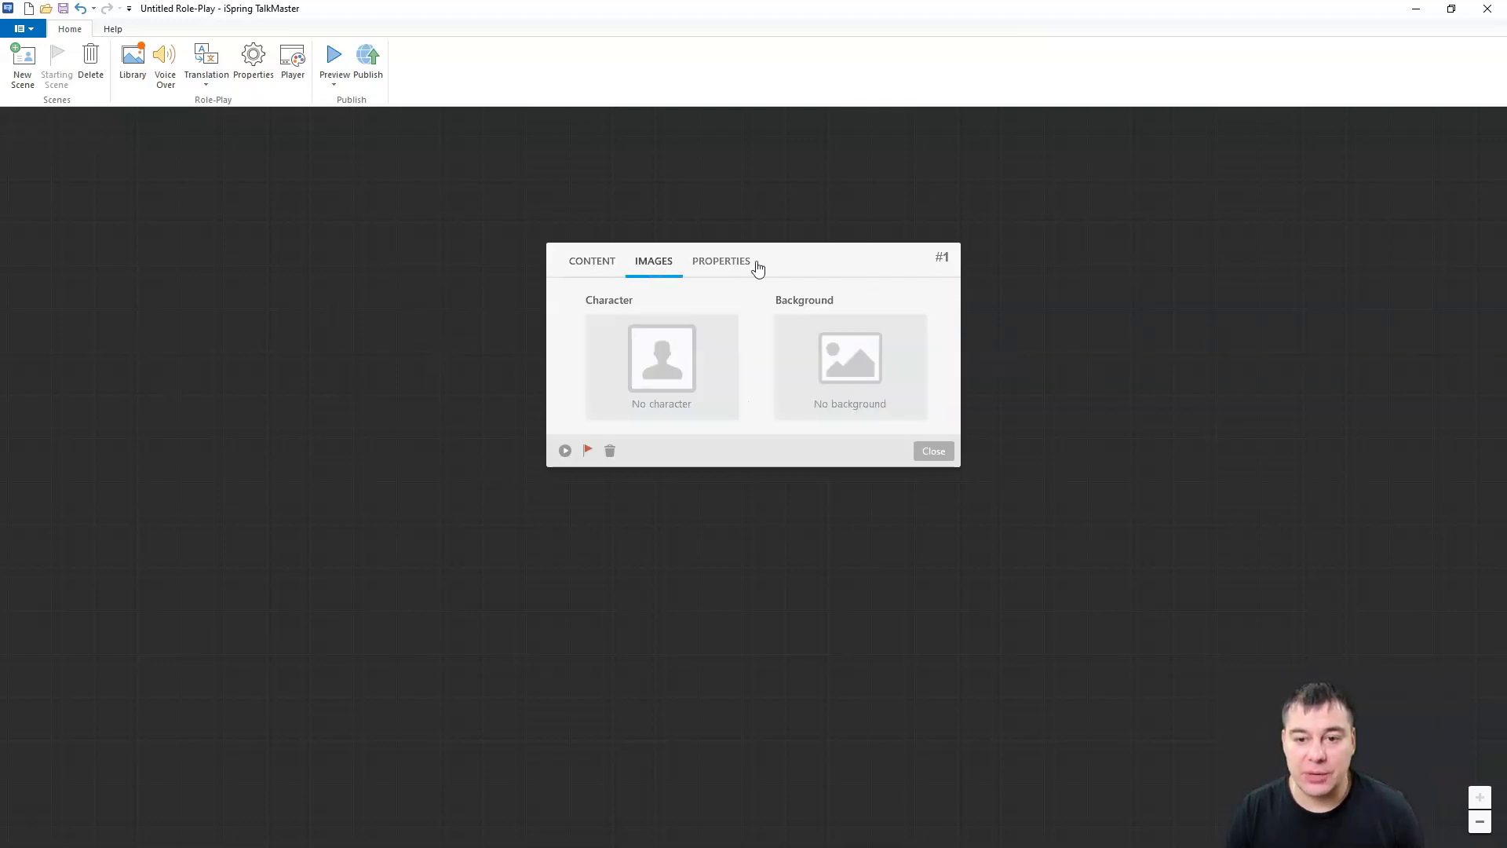
click(660, 392)
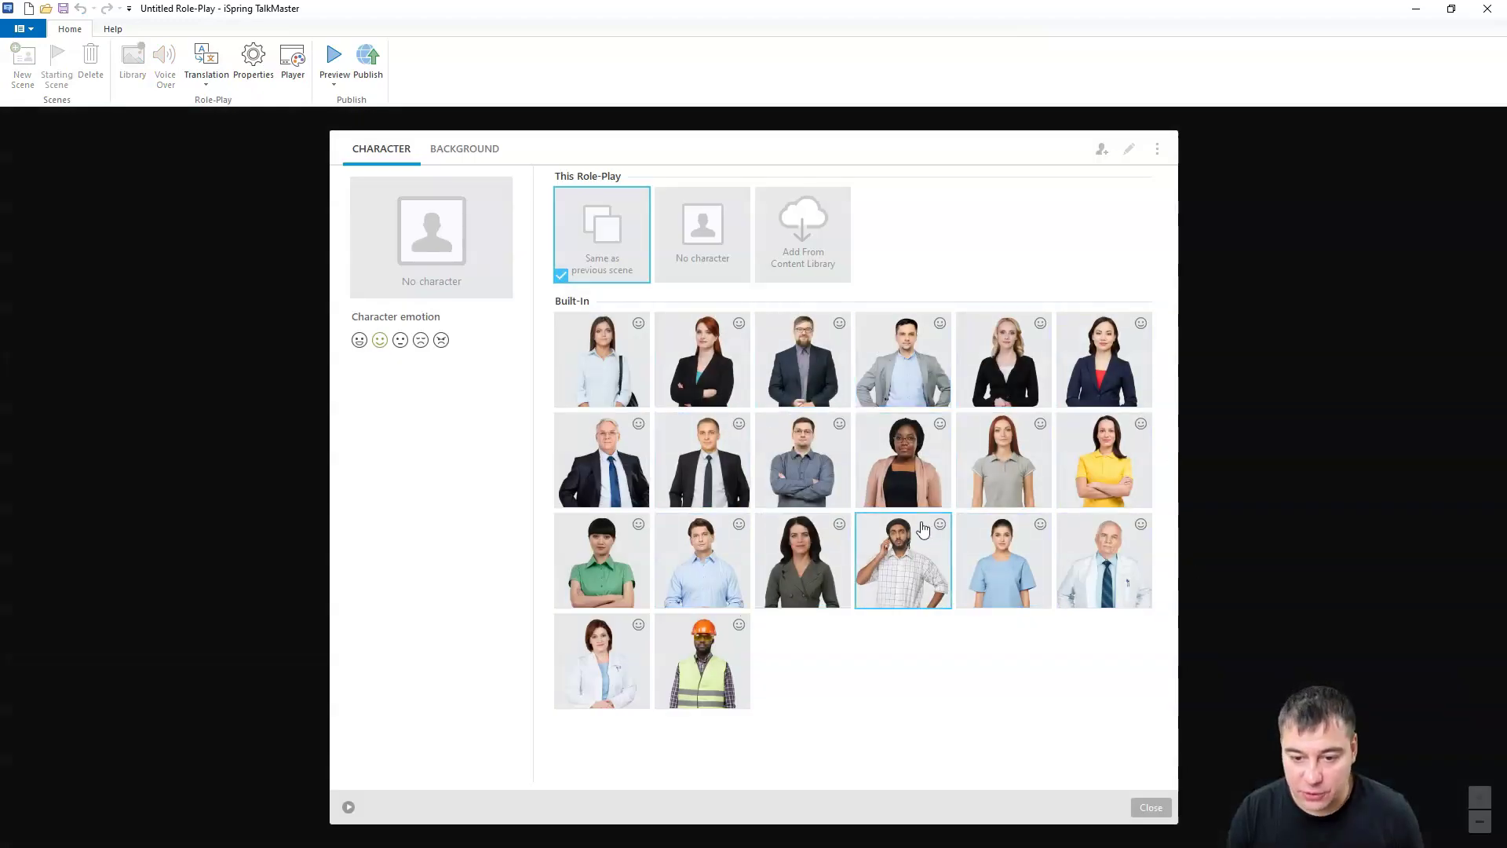
click(727, 459)
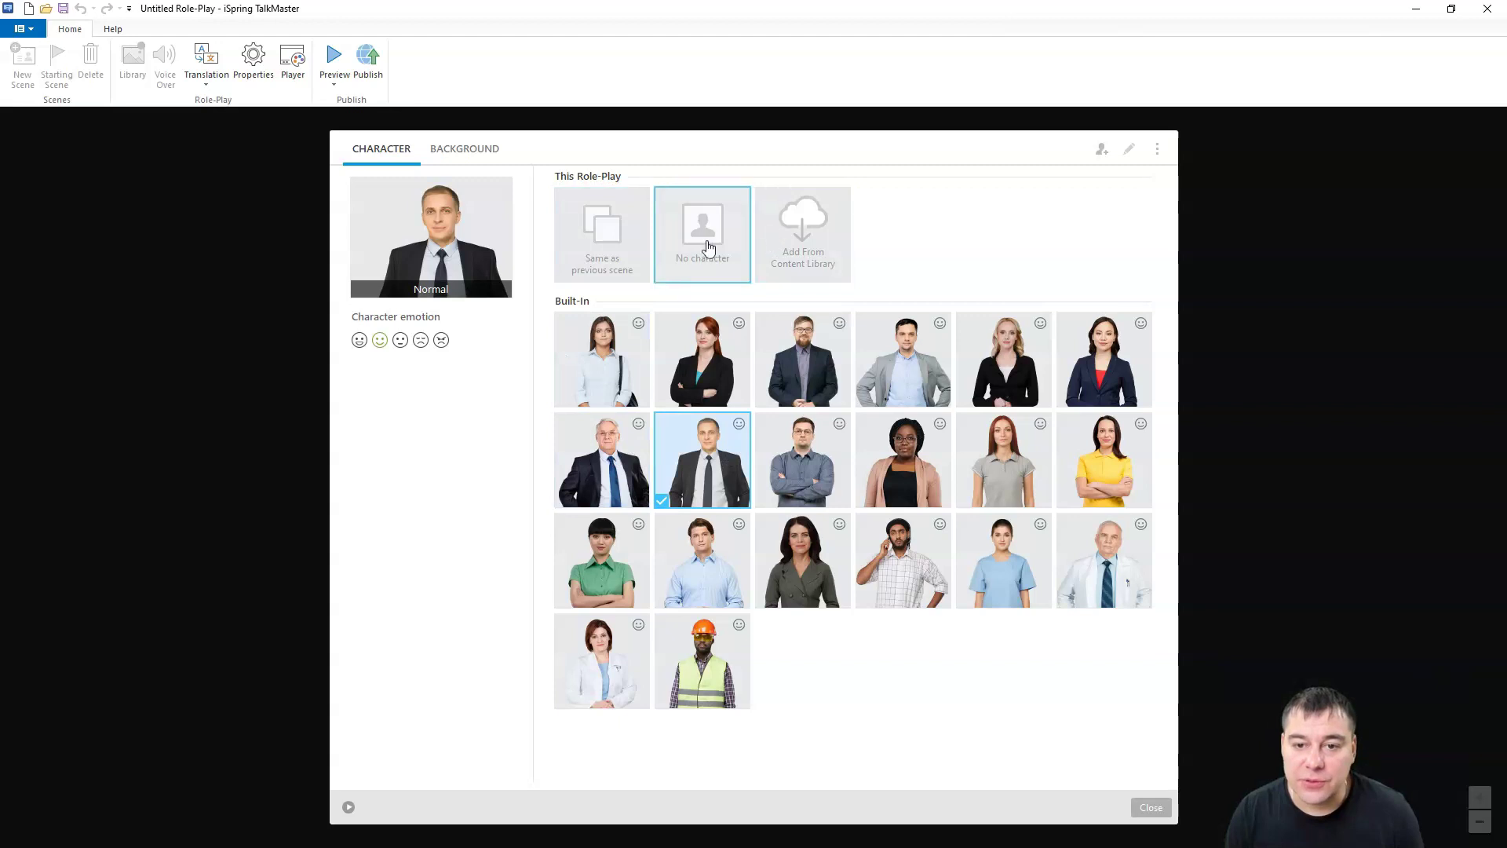
Step: Set the guitar-shop wall as scene #1's background and return to the scene
click(465, 150)
scroll(877, 510, down, 2)
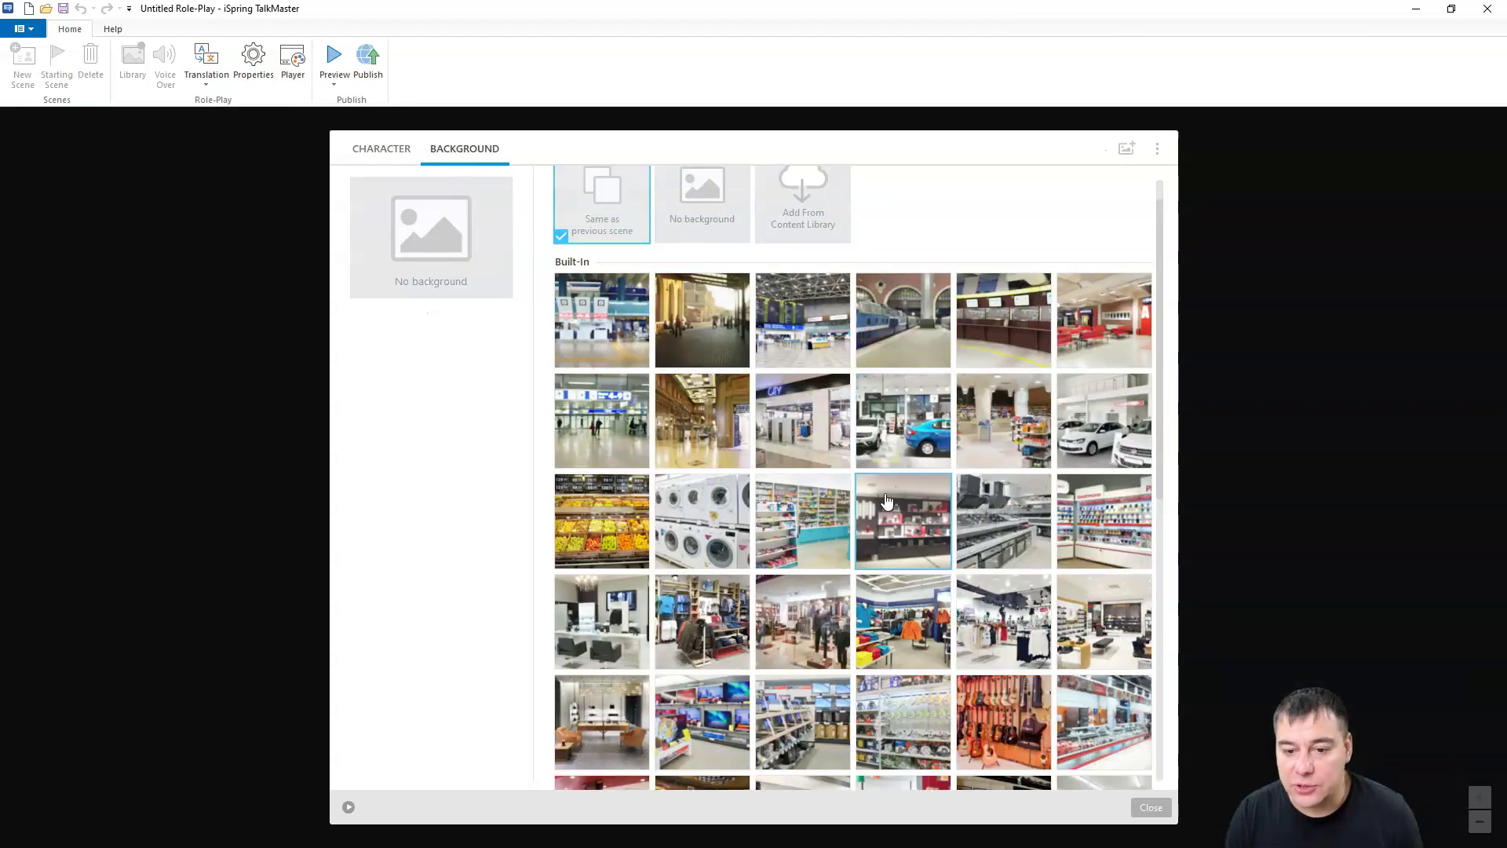
scroll(911, 550, down, 5)
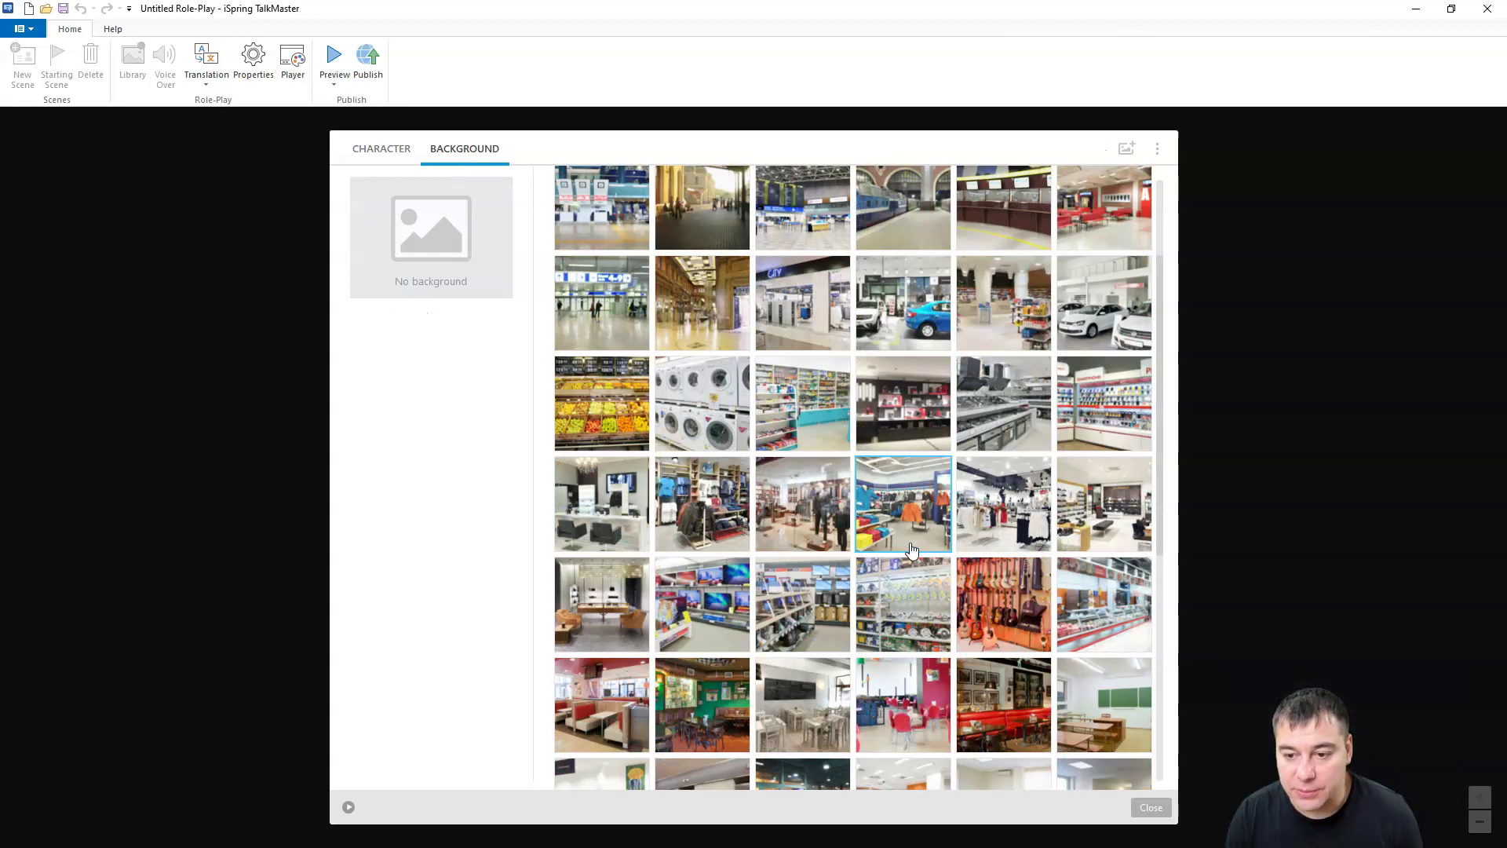
scroll(920, 542, down, 4)
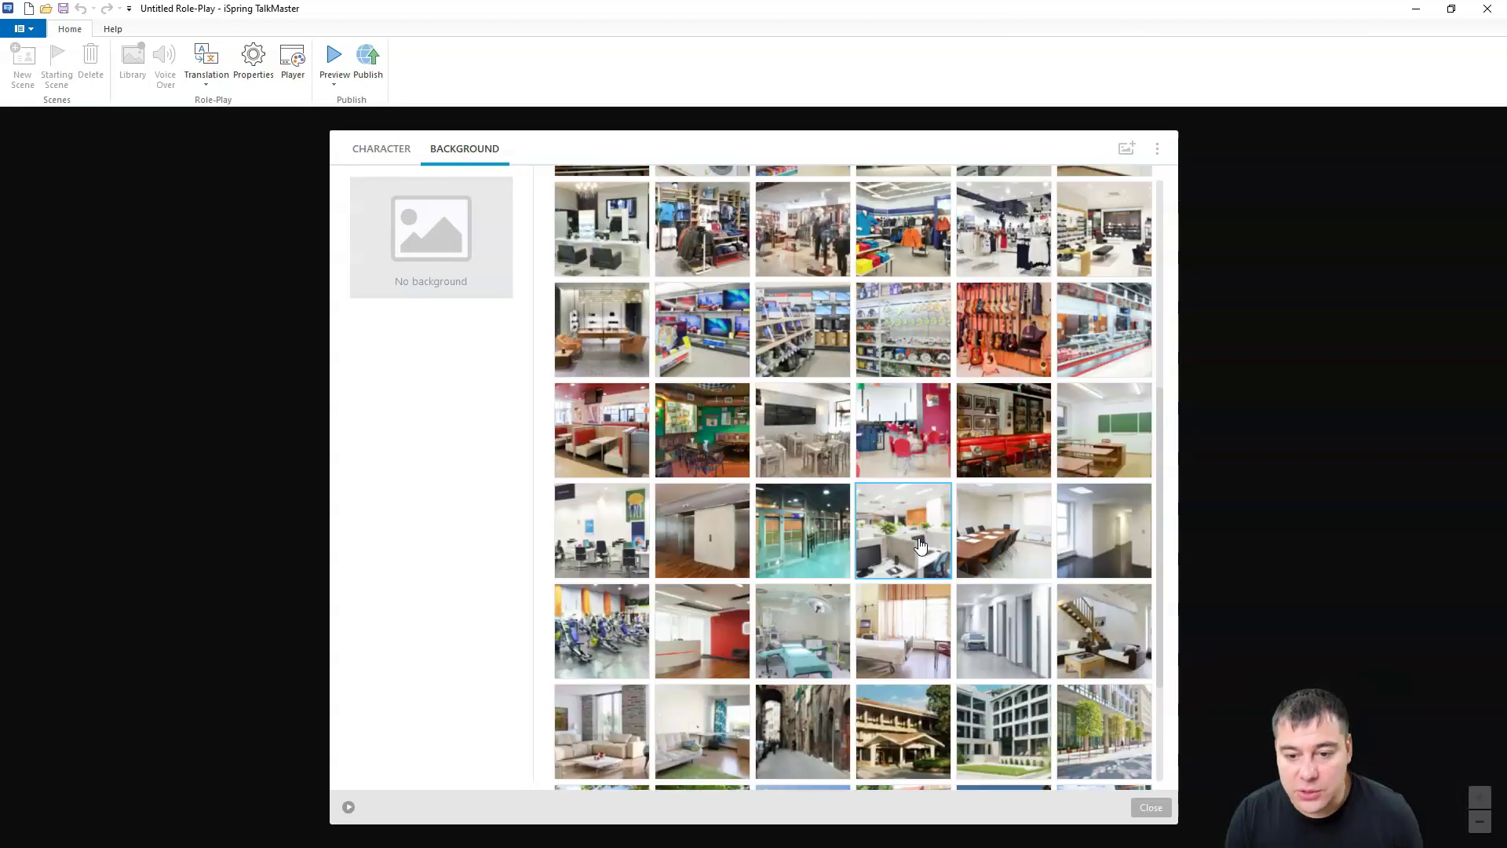
scroll(921, 545, down, 1)
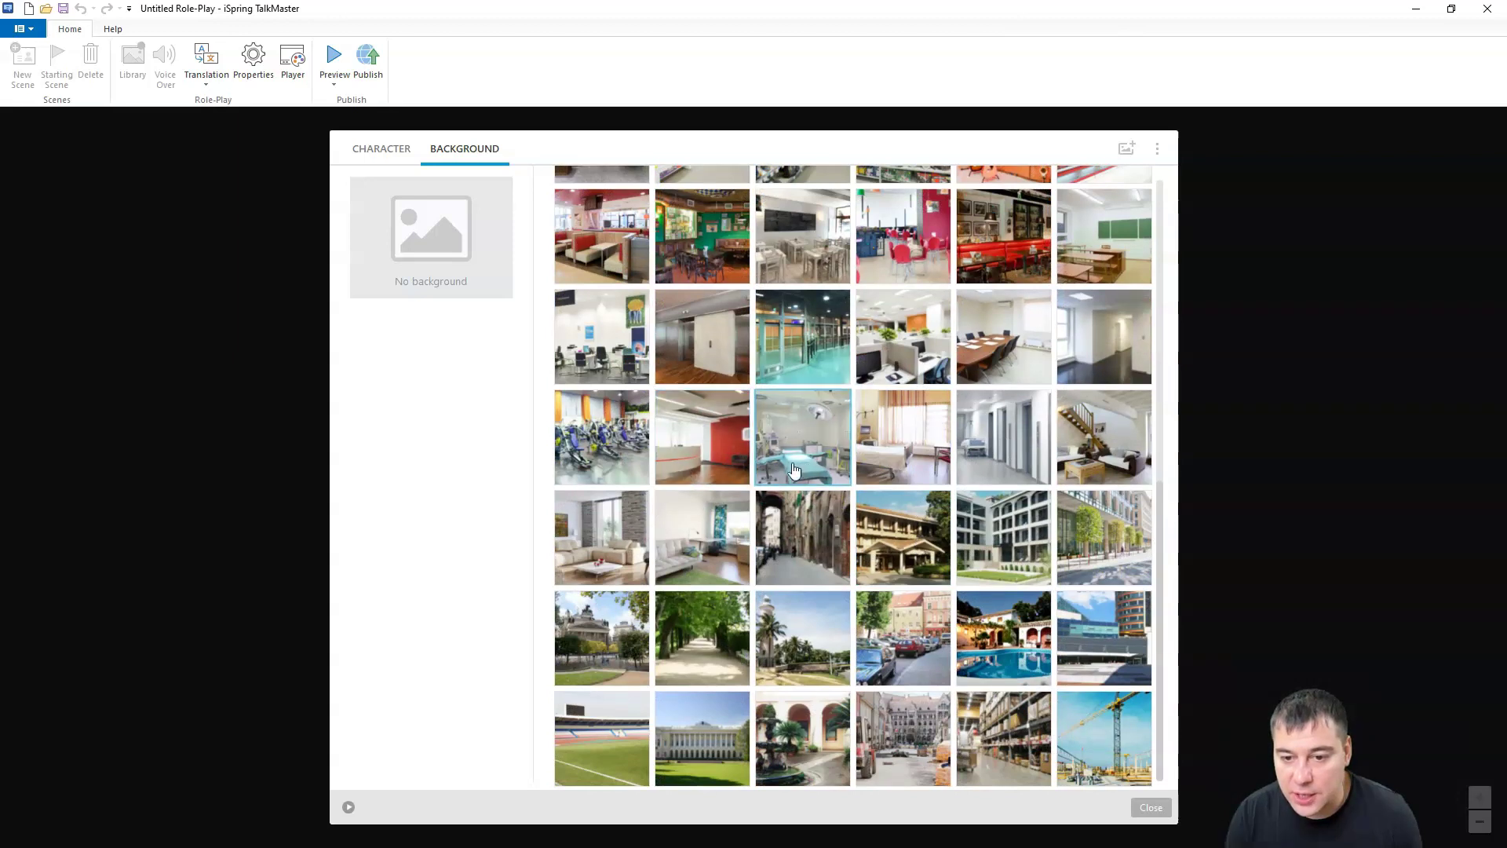
scroll(920, 378, up, 3)
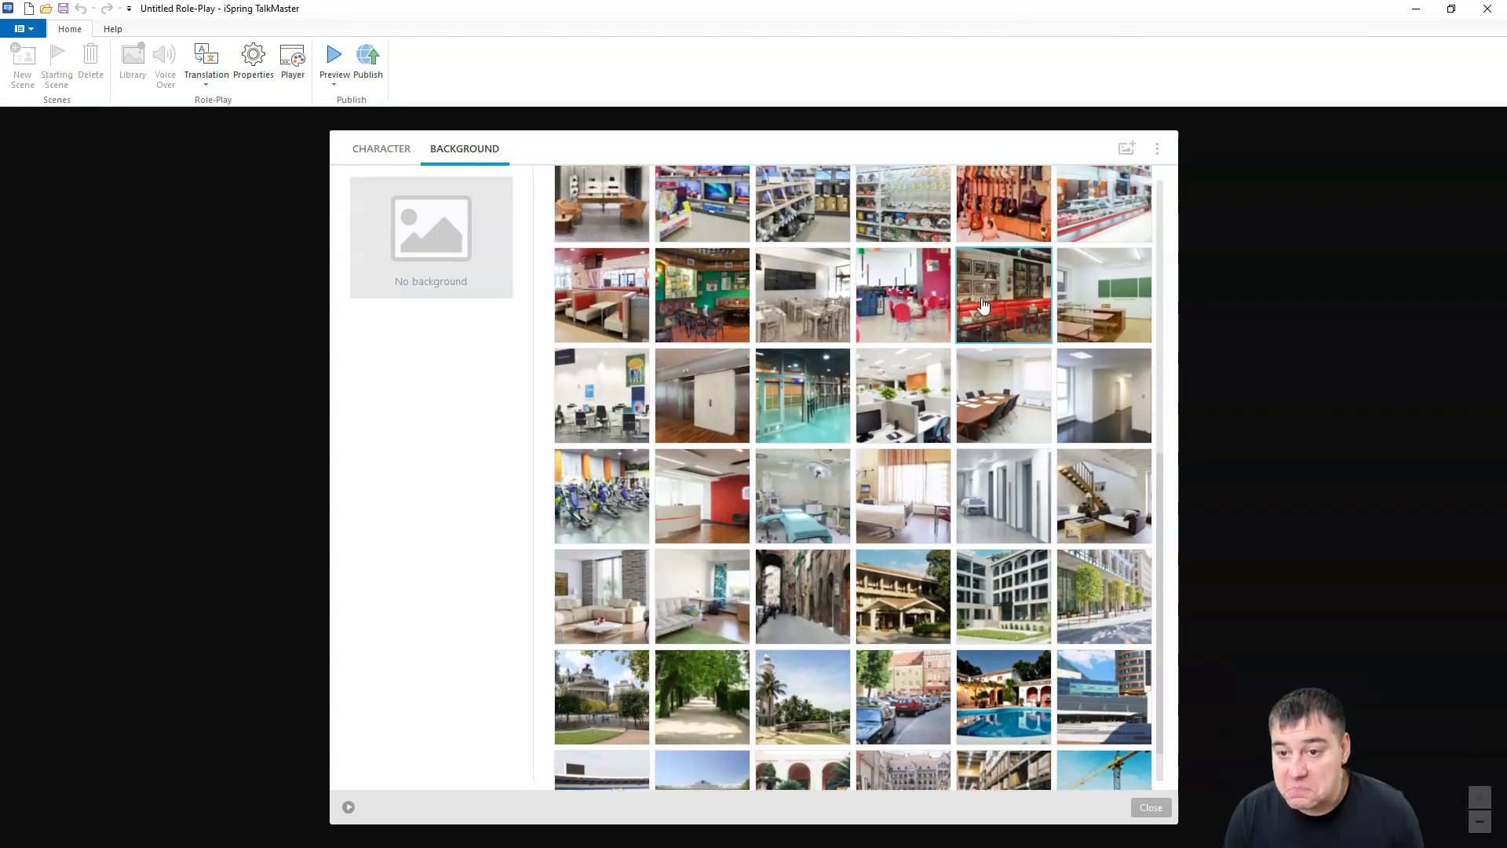
scroll(920, 378, up, 1)
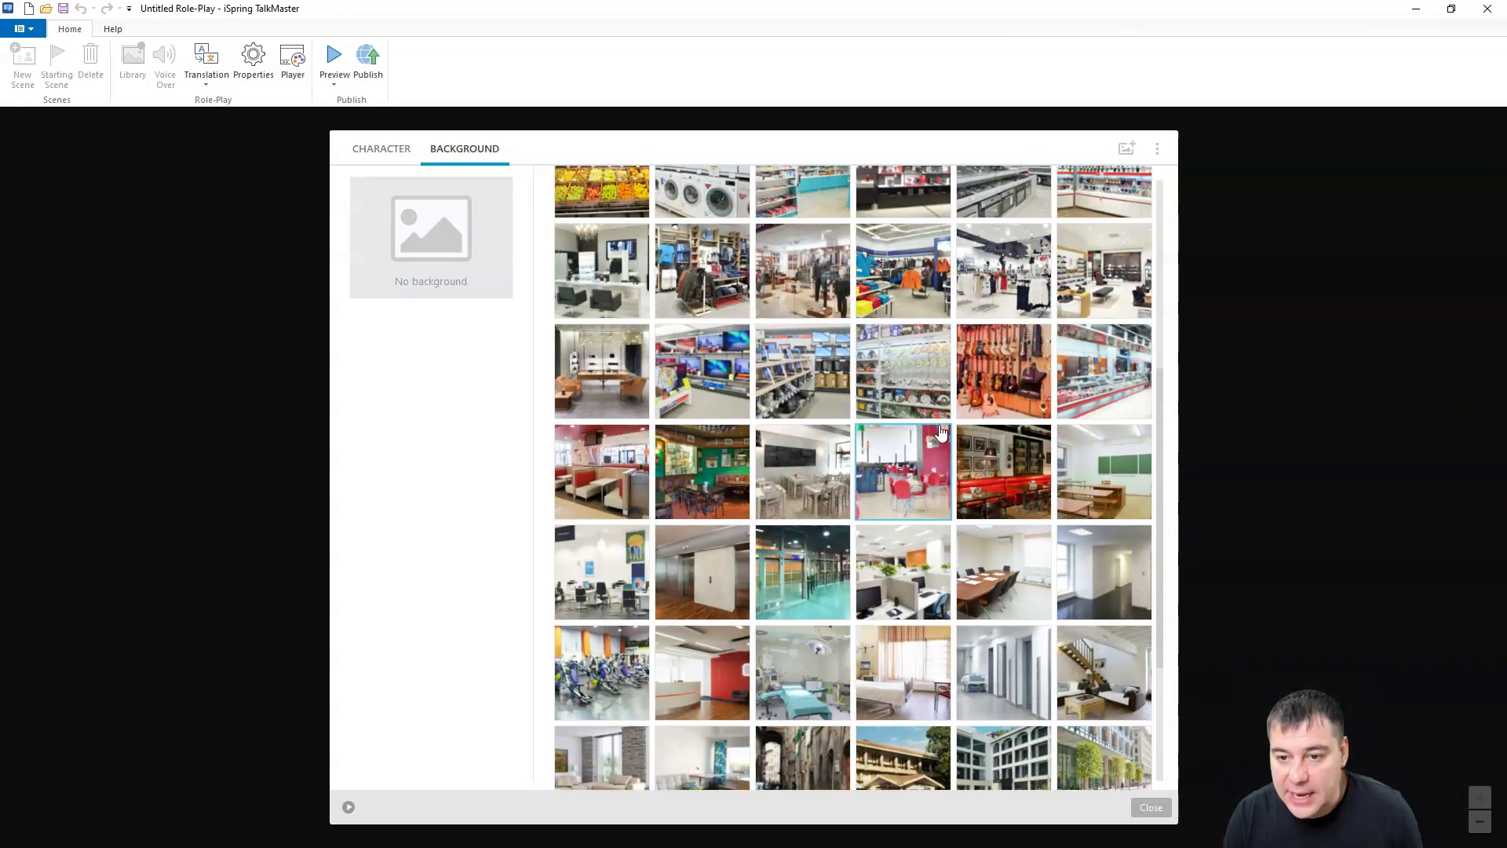
click(1002, 385)
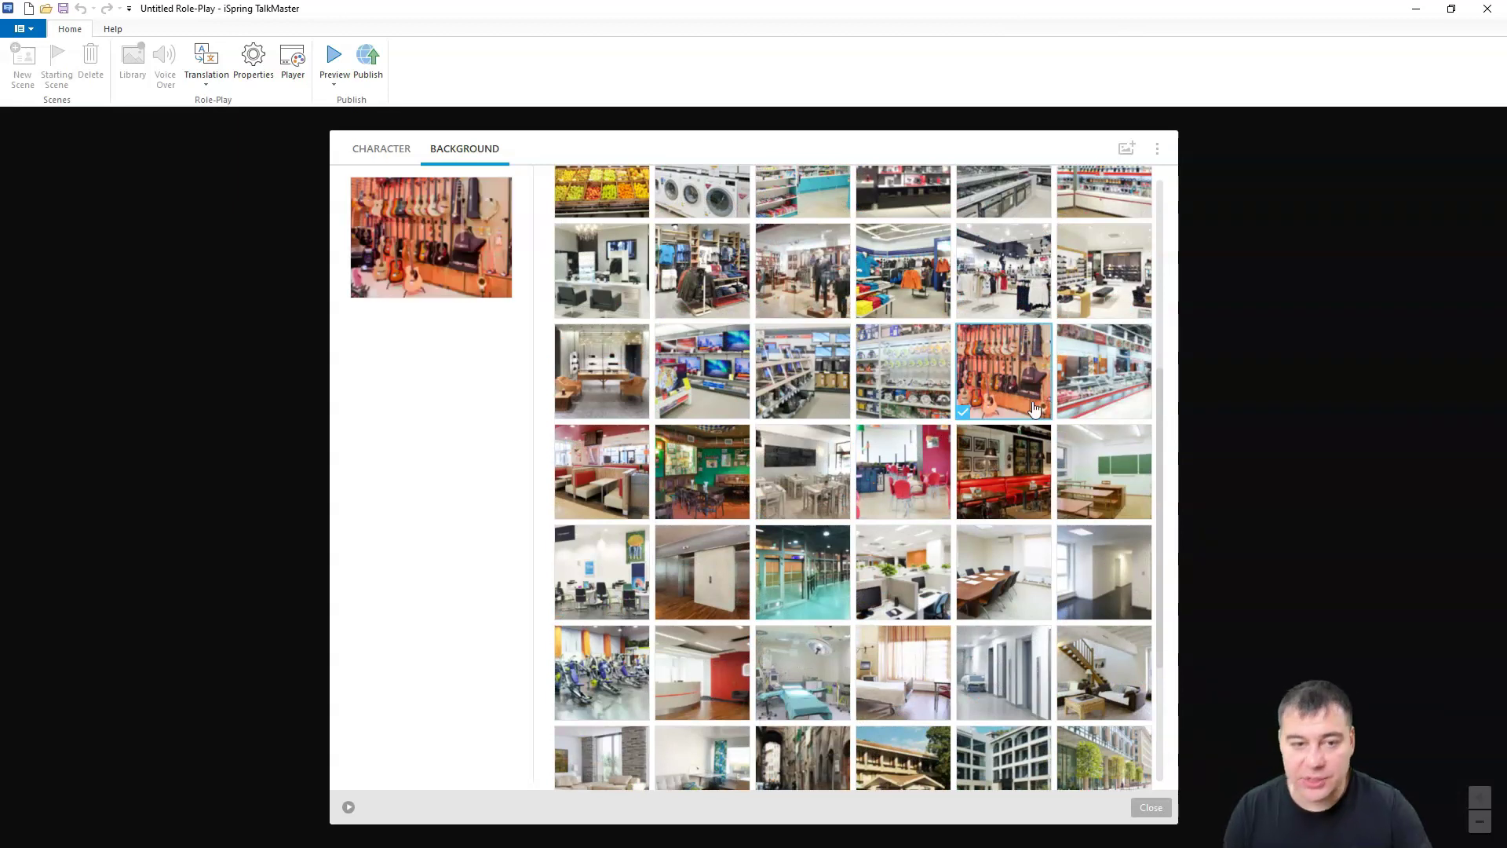
click(1160, 812)
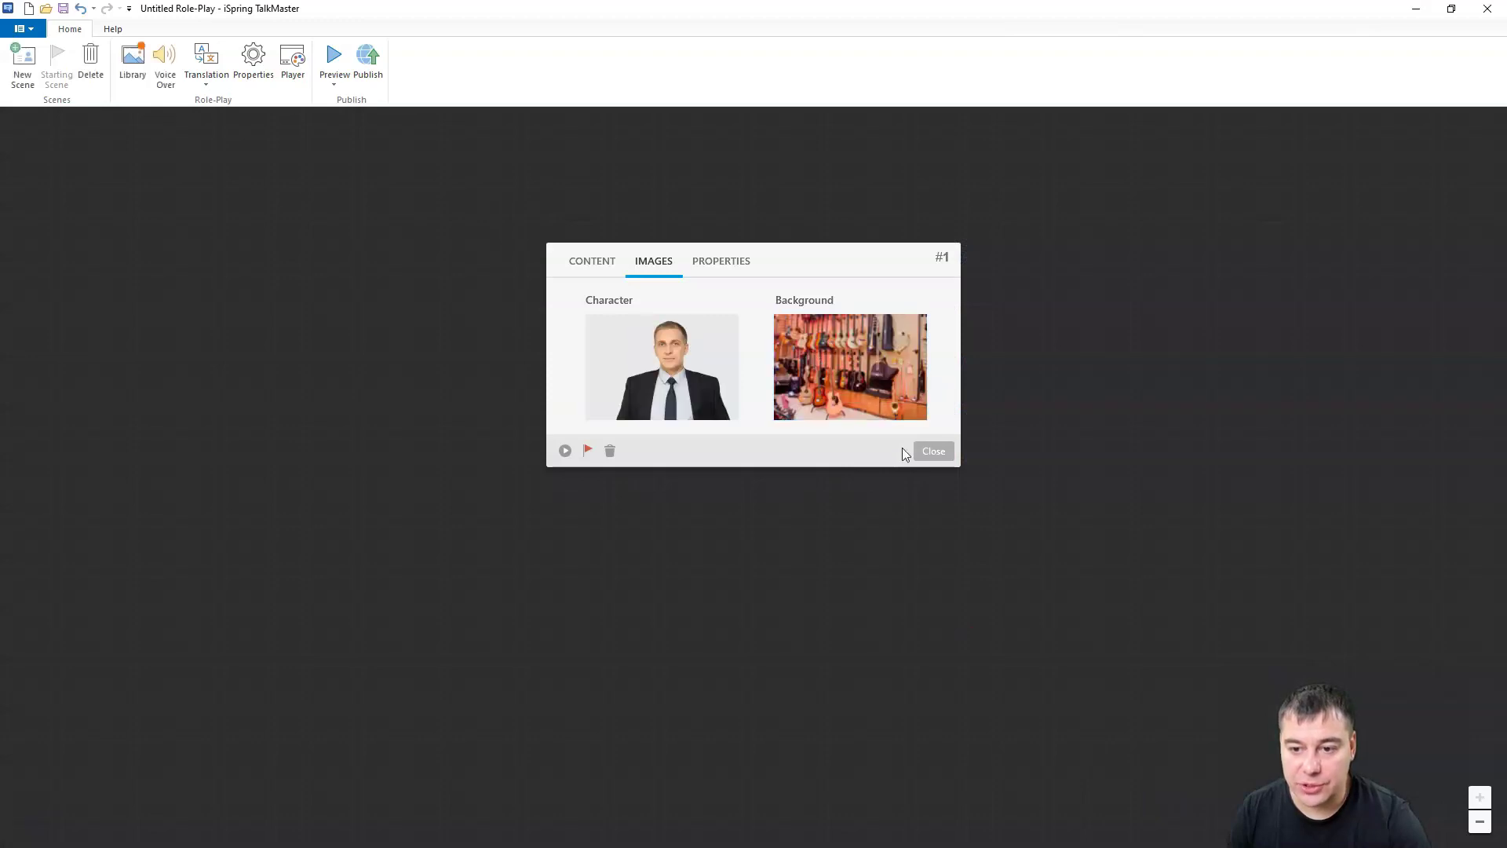
Step: Make the character say 'What is the price' and add reply 'Expensive' plus a second reply slot
click(598, 262)
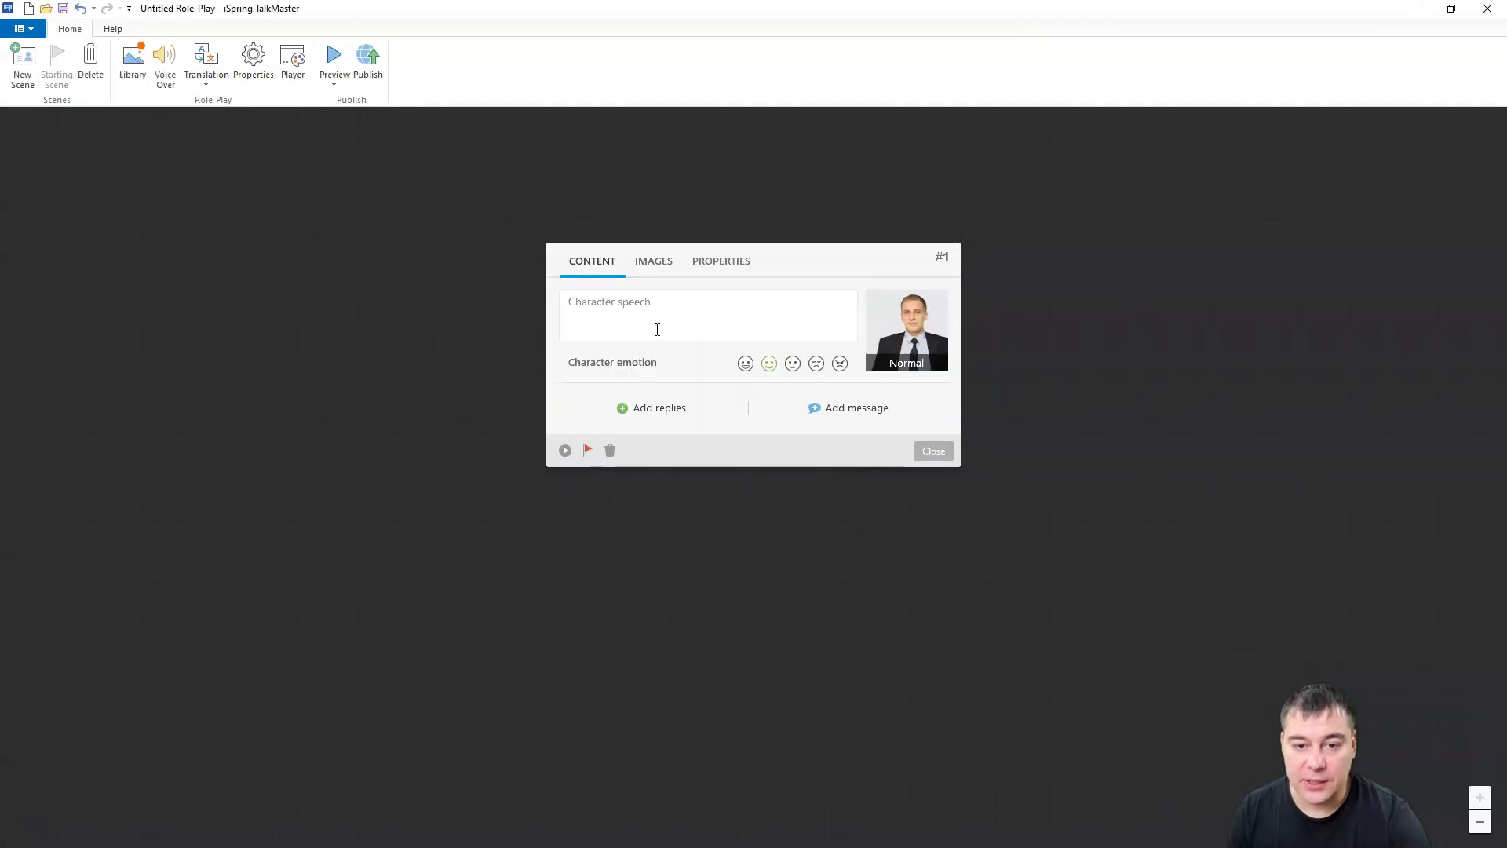
click(659, 303)
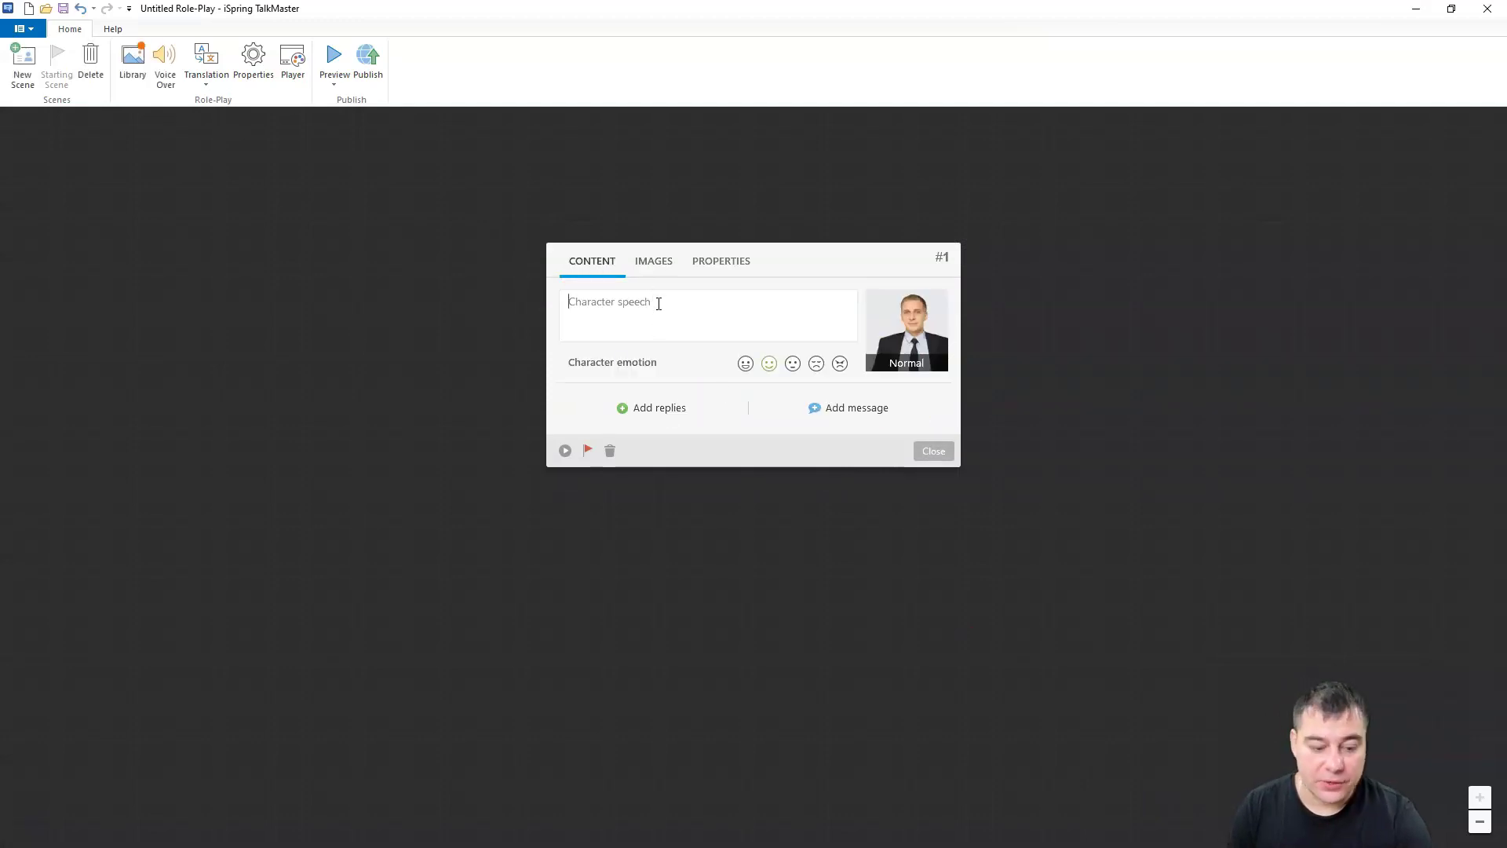
text(How can i help)
key(ctrl+a)
key(BackSpace)
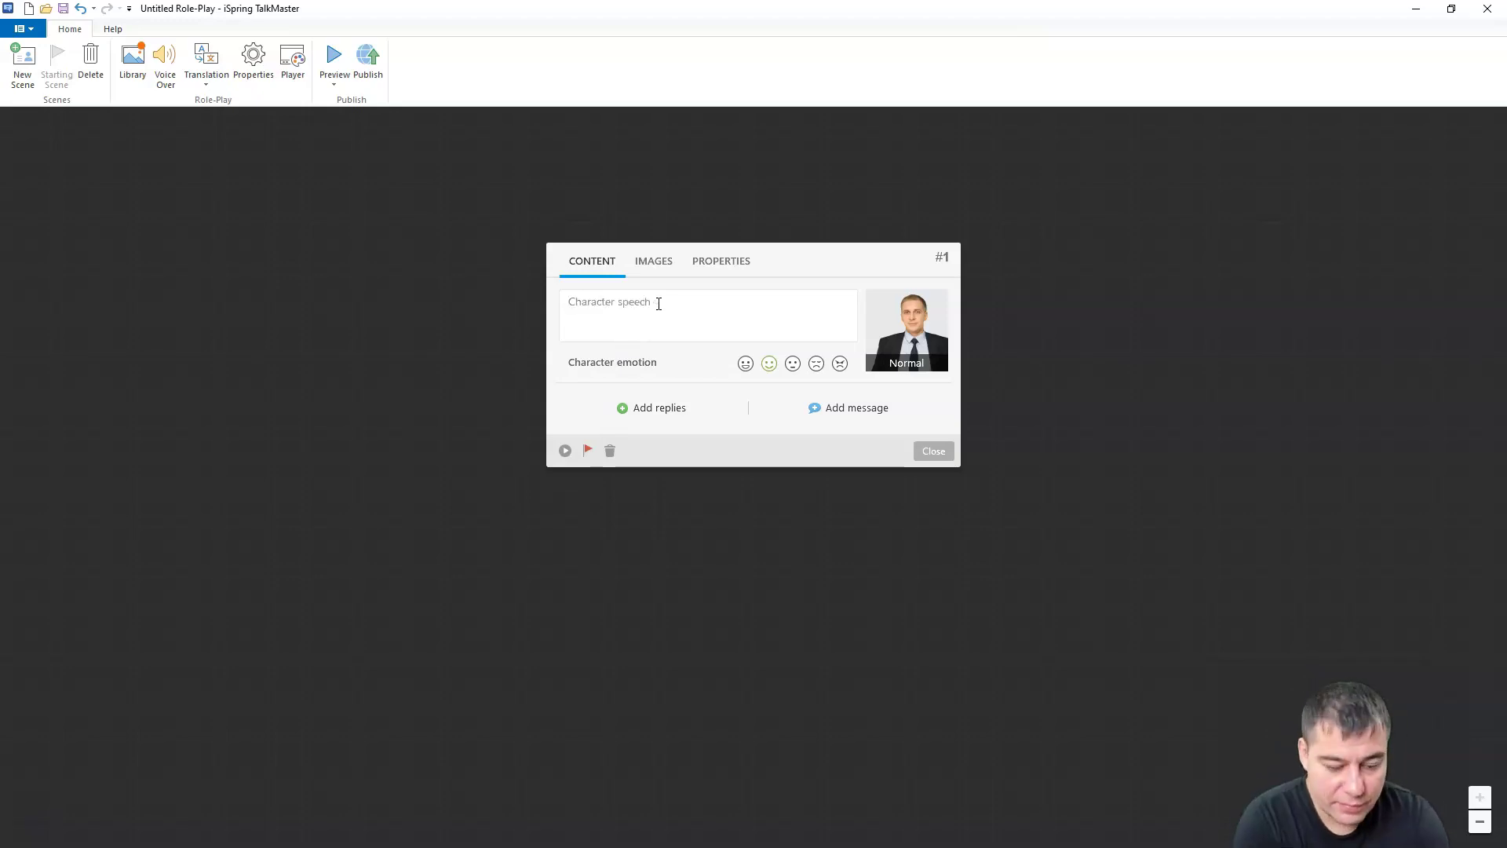
text(What is the price)
click(652, 408)
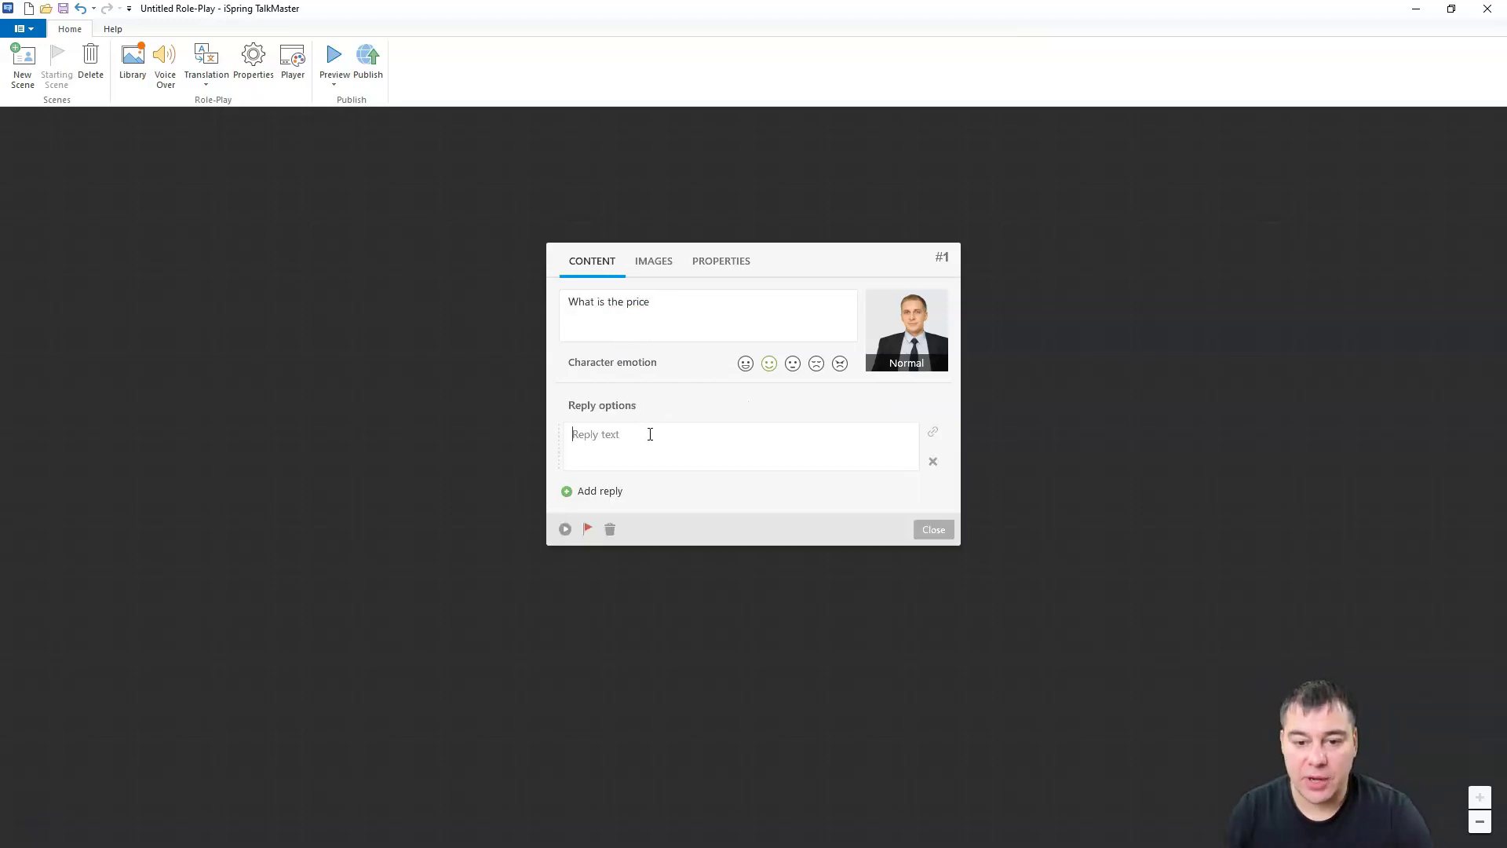
text(Expensive)
click(651, 492)
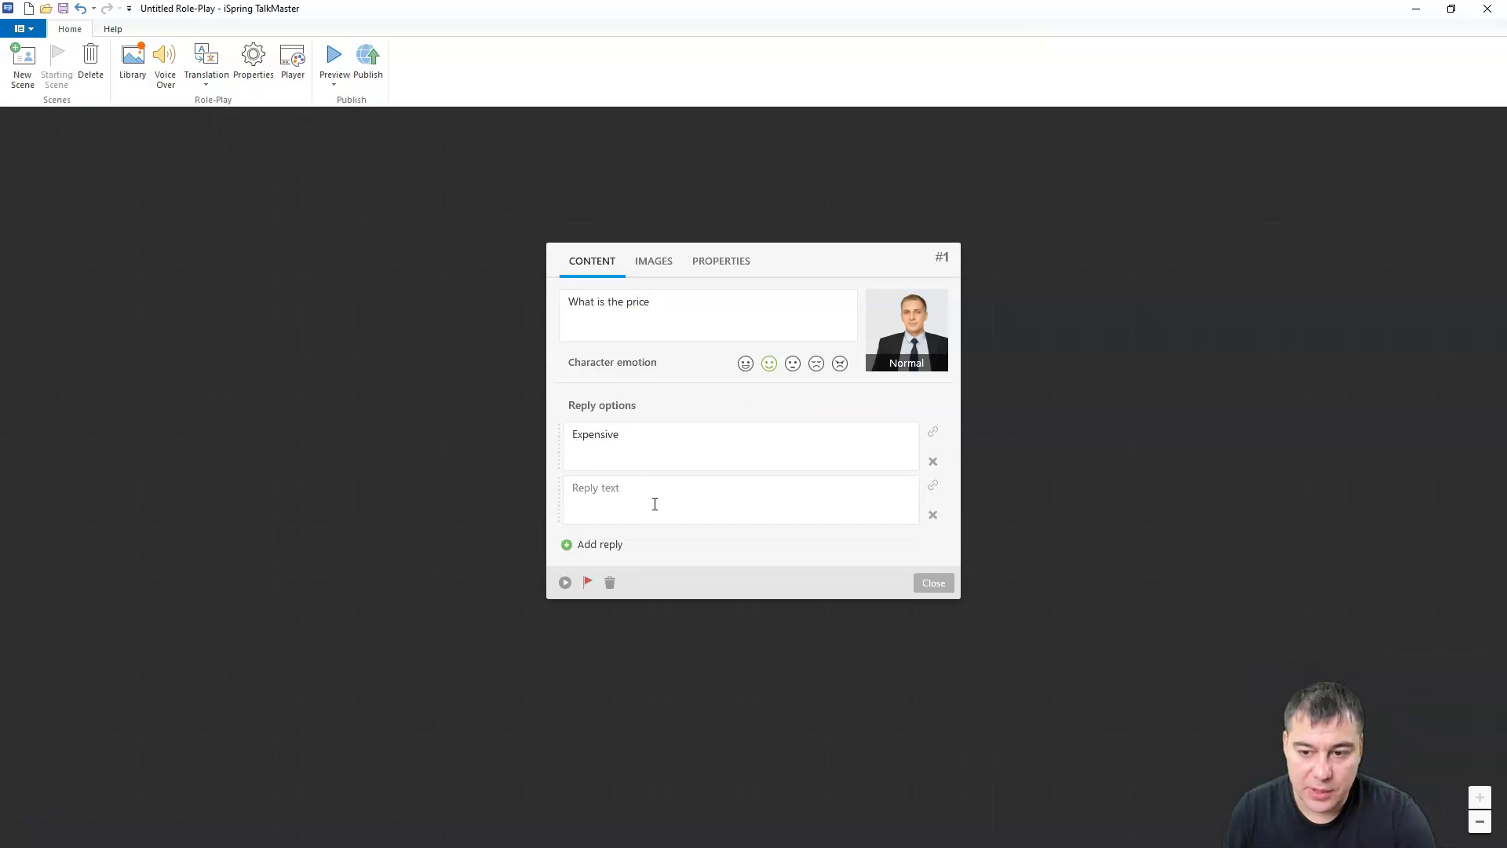
Step: Enter the second reply 'oh its great', then preview the scene on tablet, phone and desktop layouts
text(oh its great)
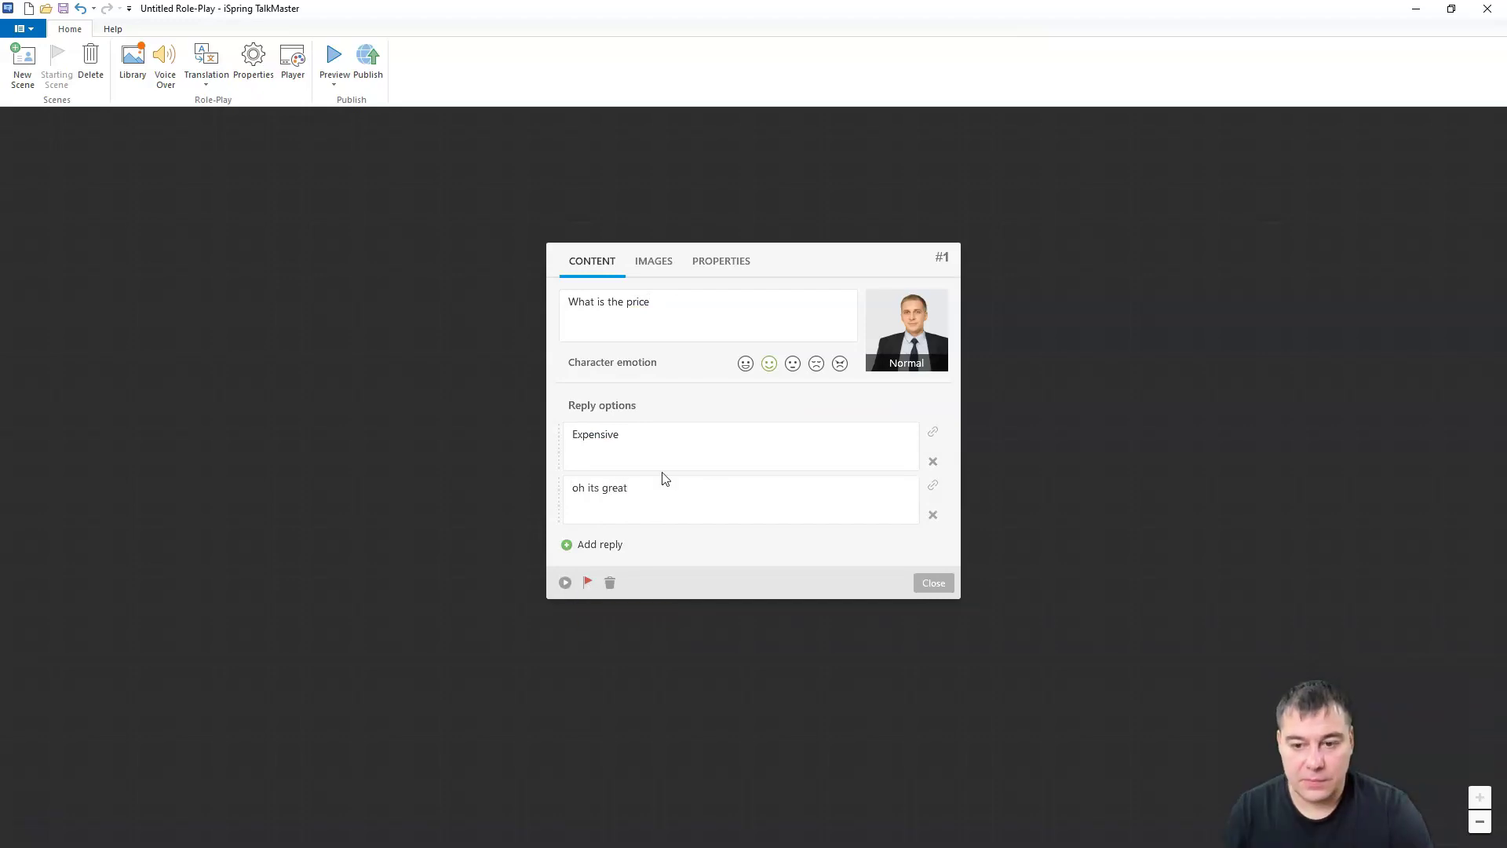
click(565, 582)
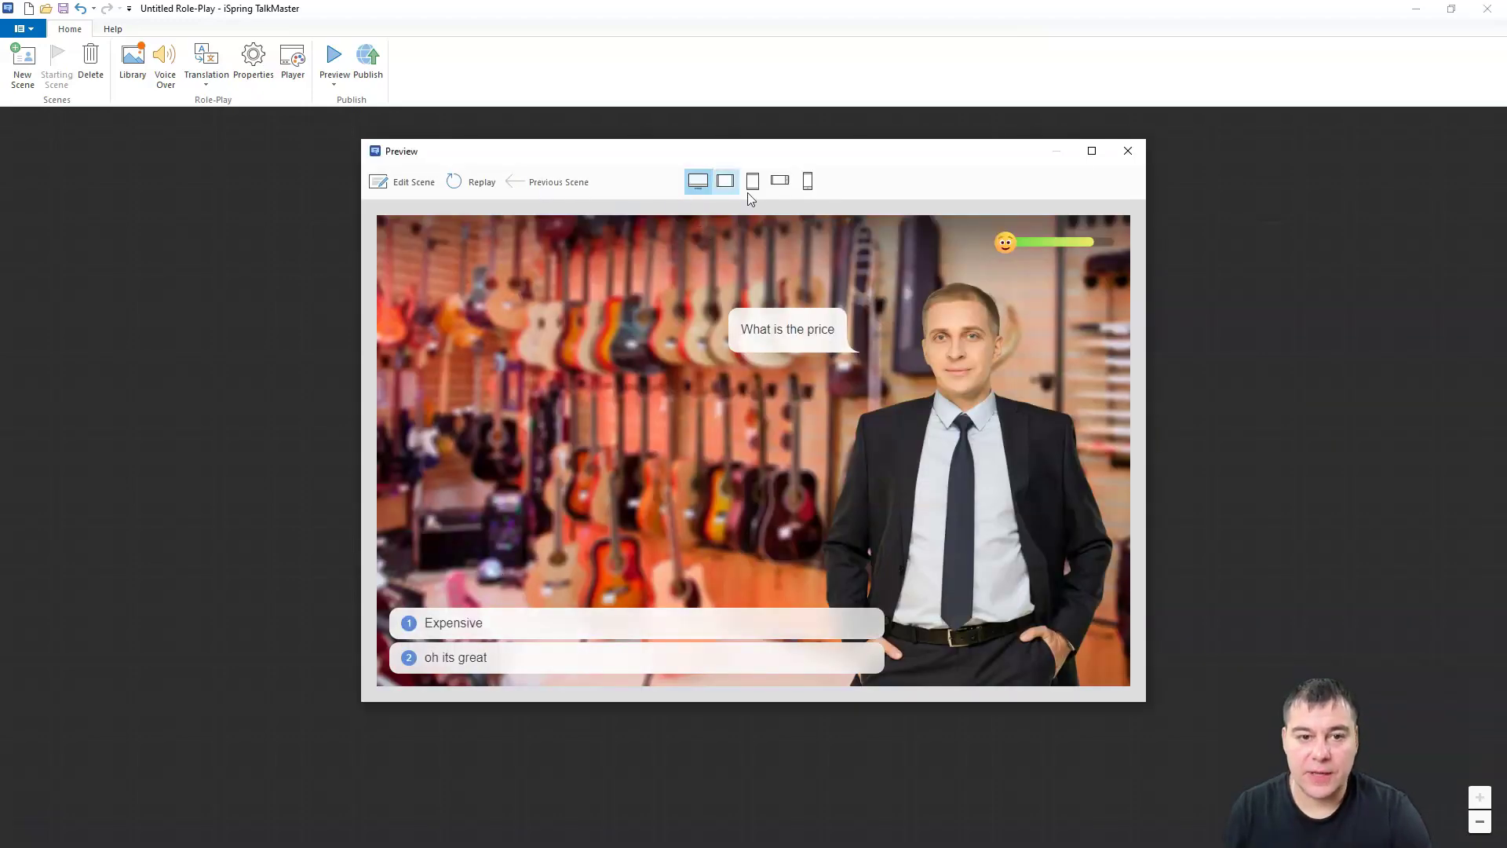
click(726, 181)
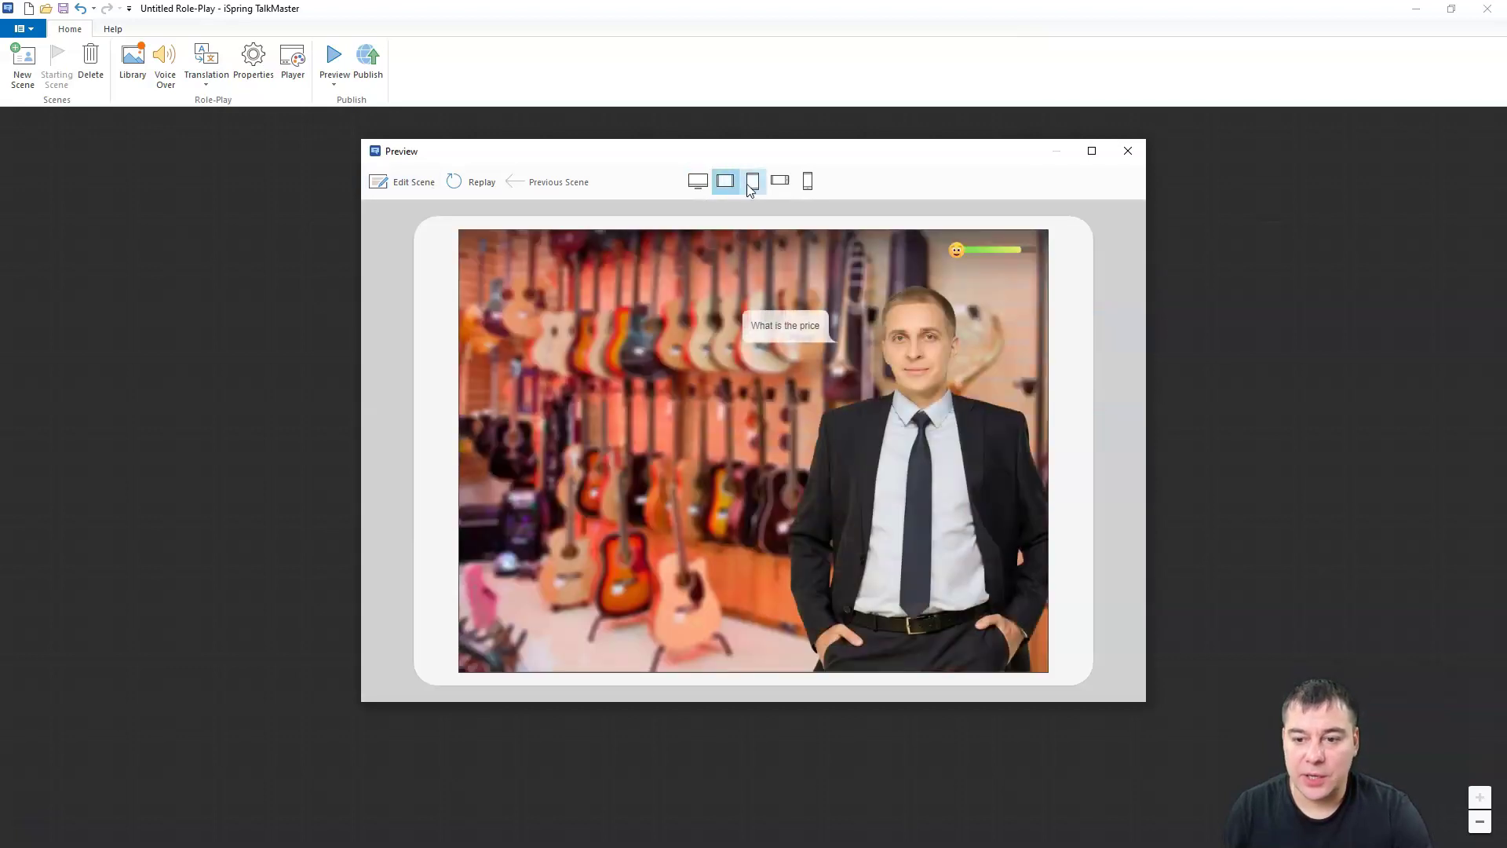
click(755, 184)
click(777, 185)
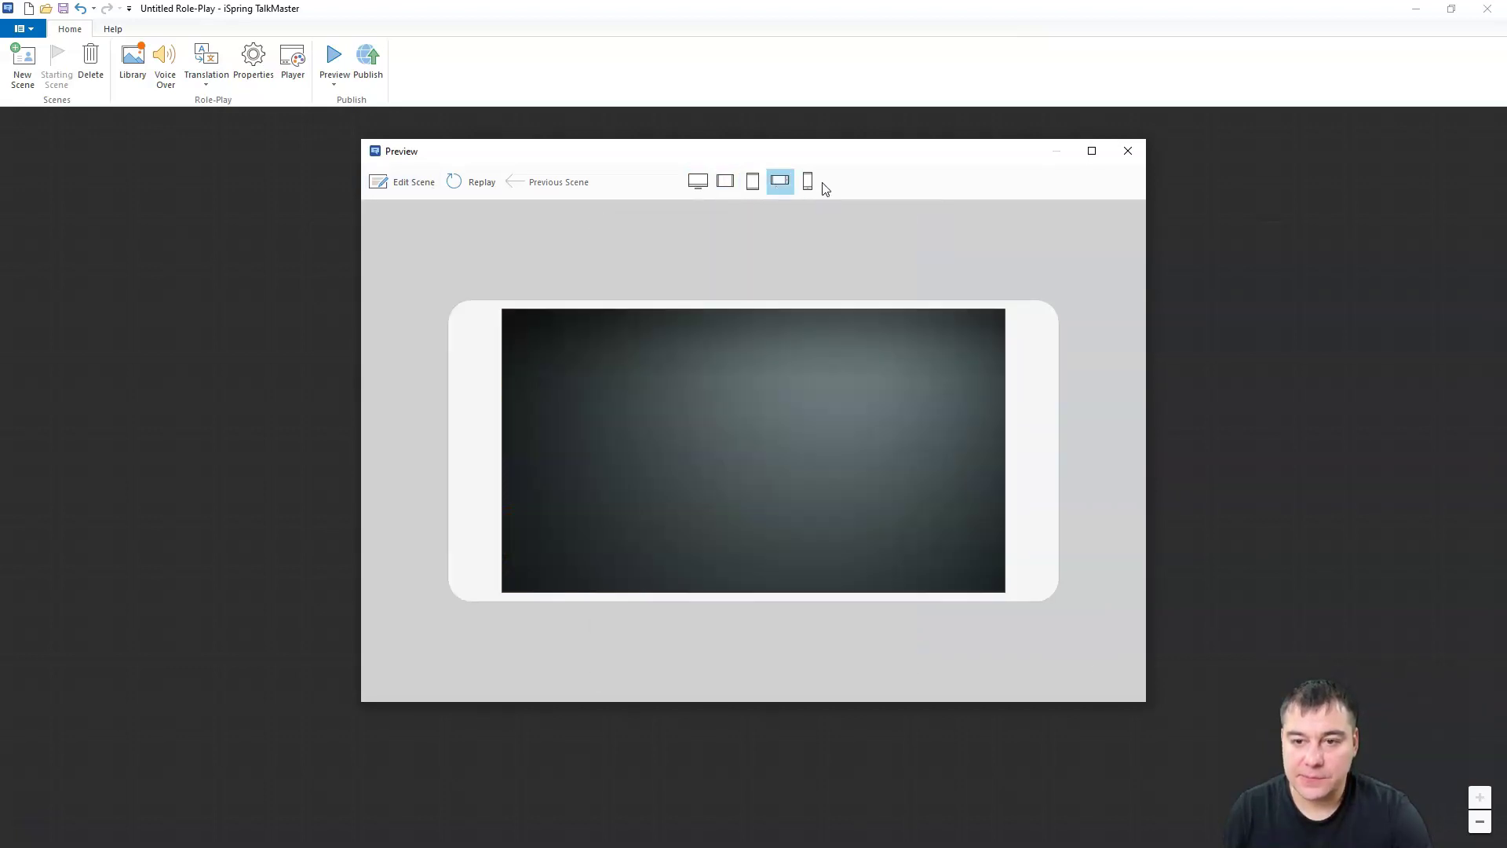
click(808, 184)
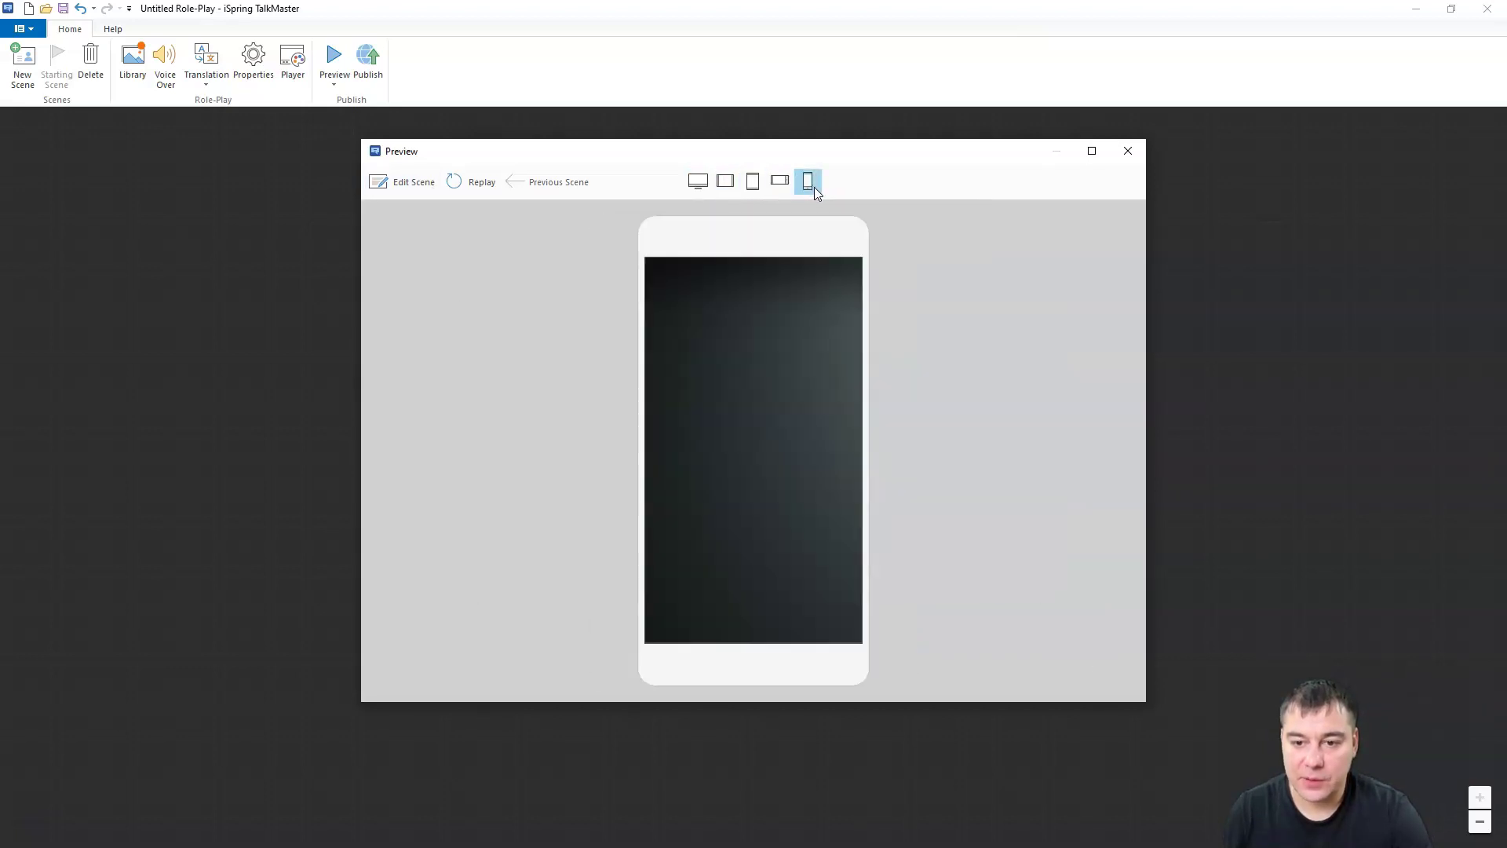
click(698, 181)
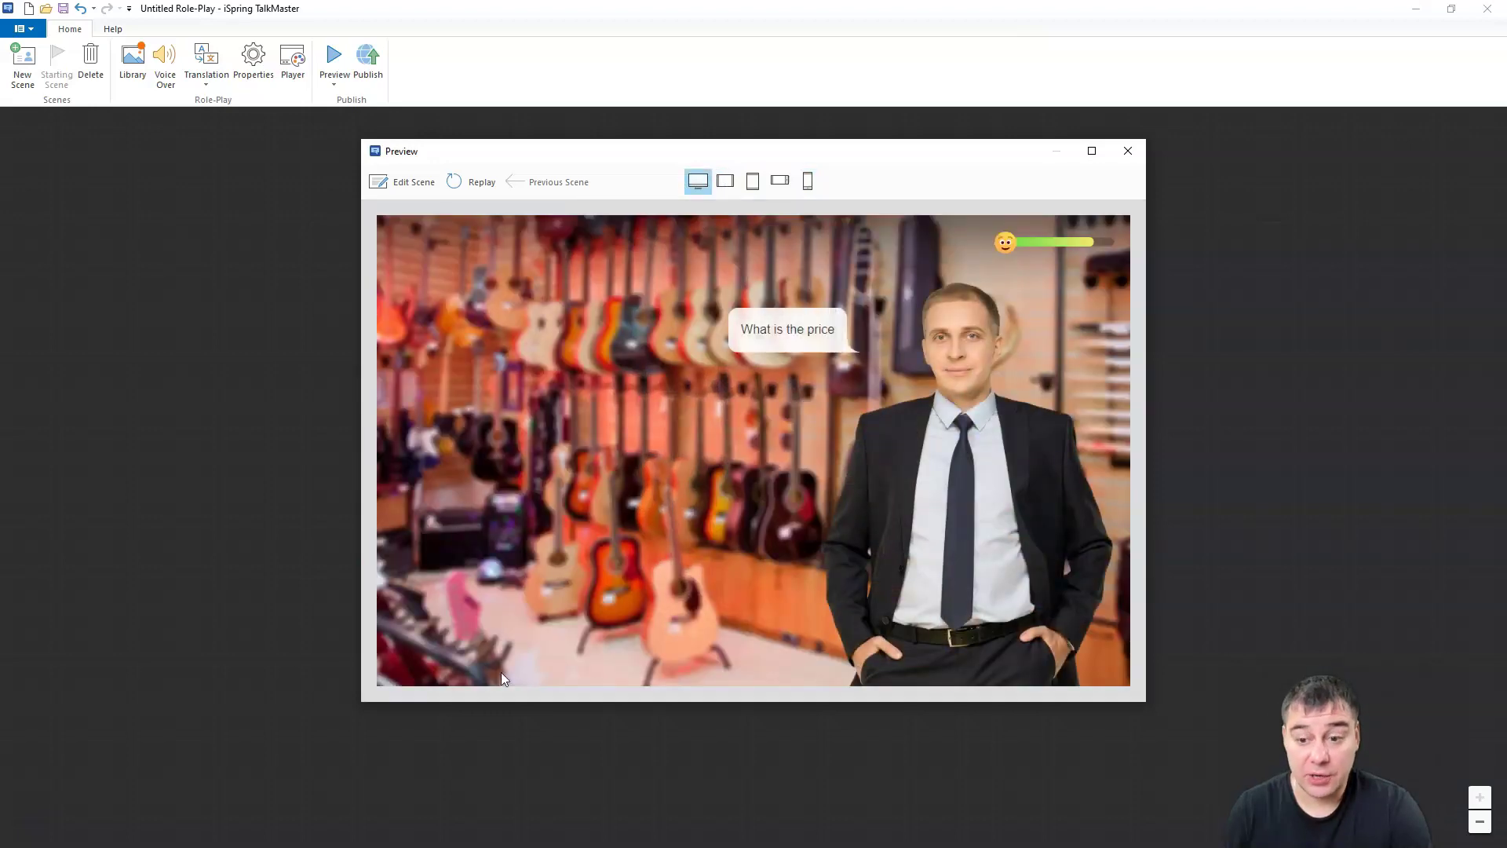
Step: Create scene #2 from 'oh its great' saying 'give me 2', with replies 'I`ll give you all' and 'go away'
click(408, 182)
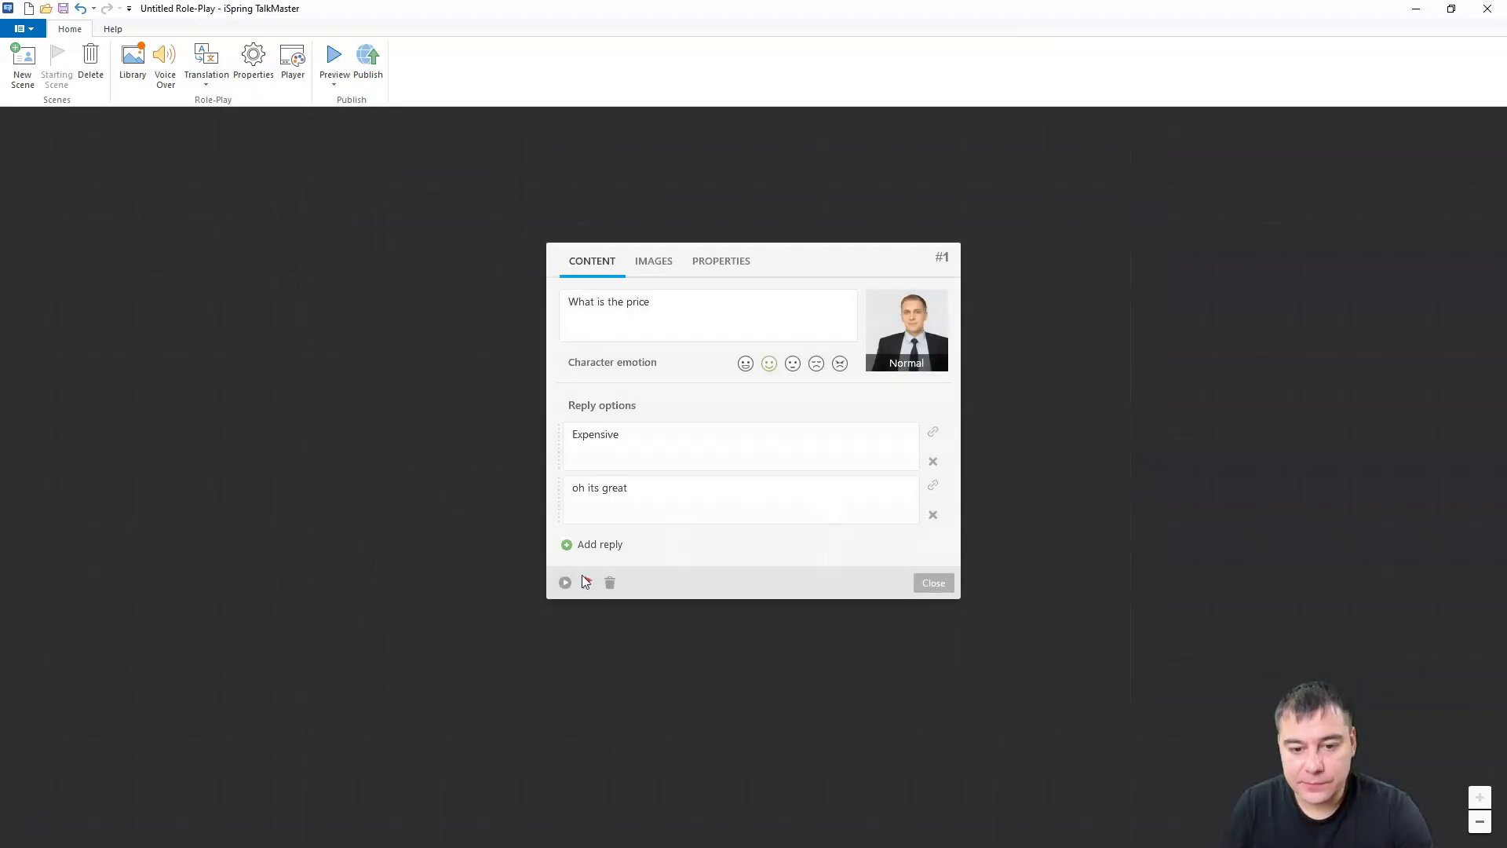
key(Escape)
click(685, 390)
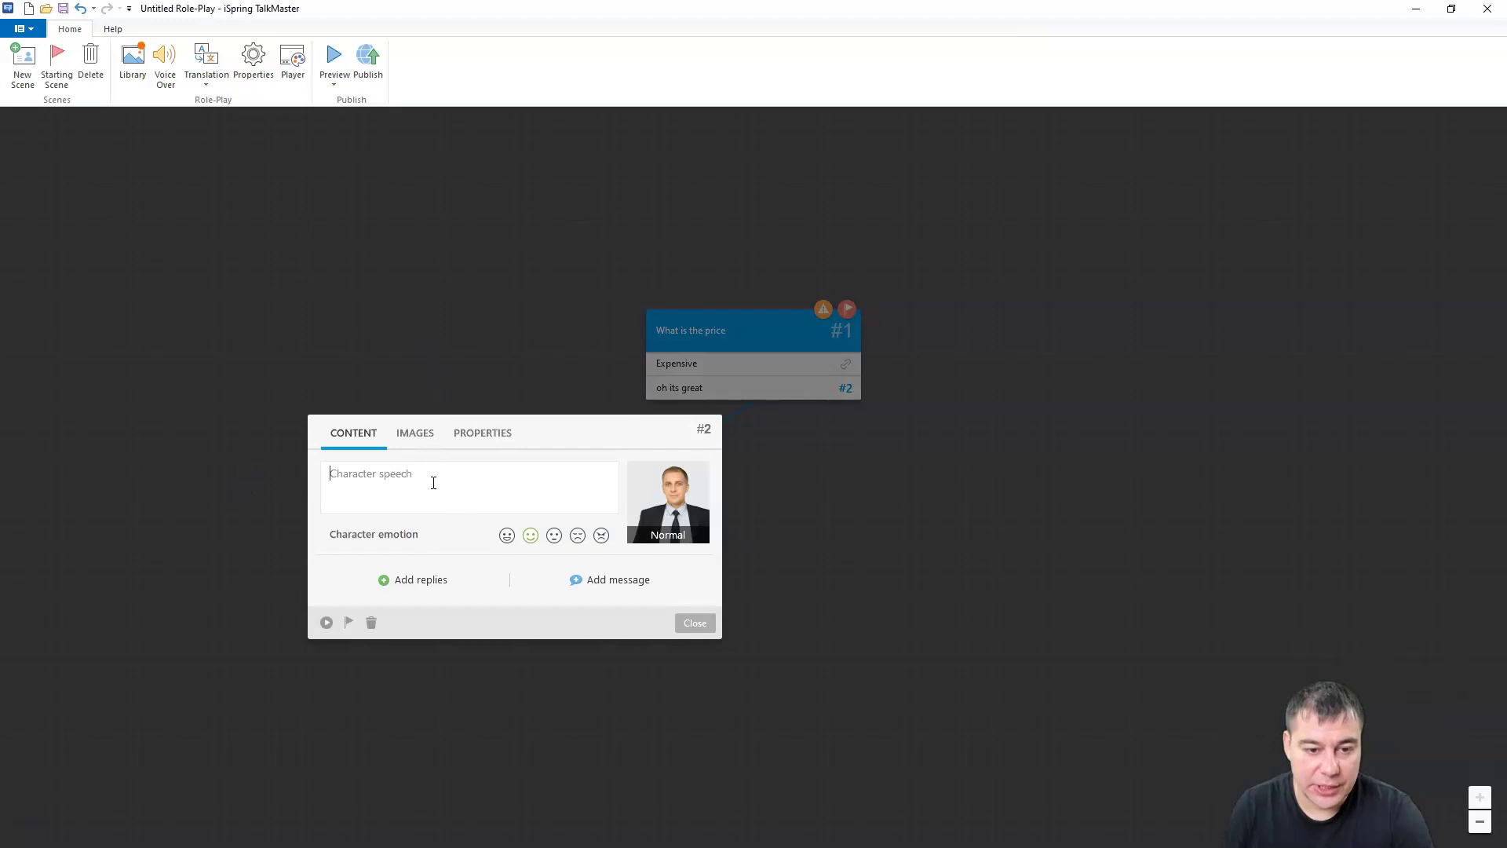
text(give me 2)
click(412, 579)
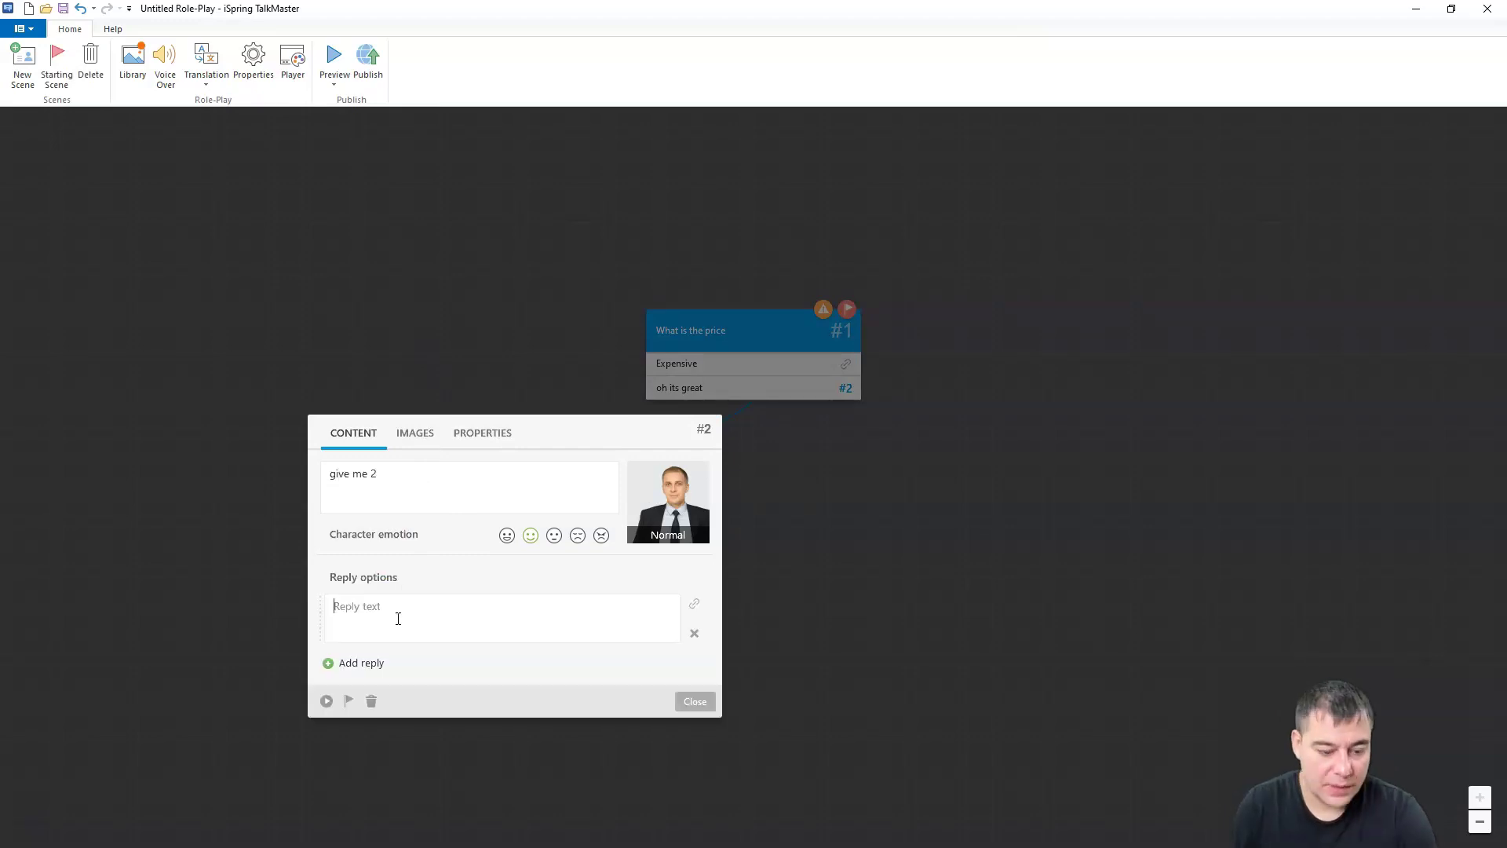
text(I`ll give you all)
key(Return)
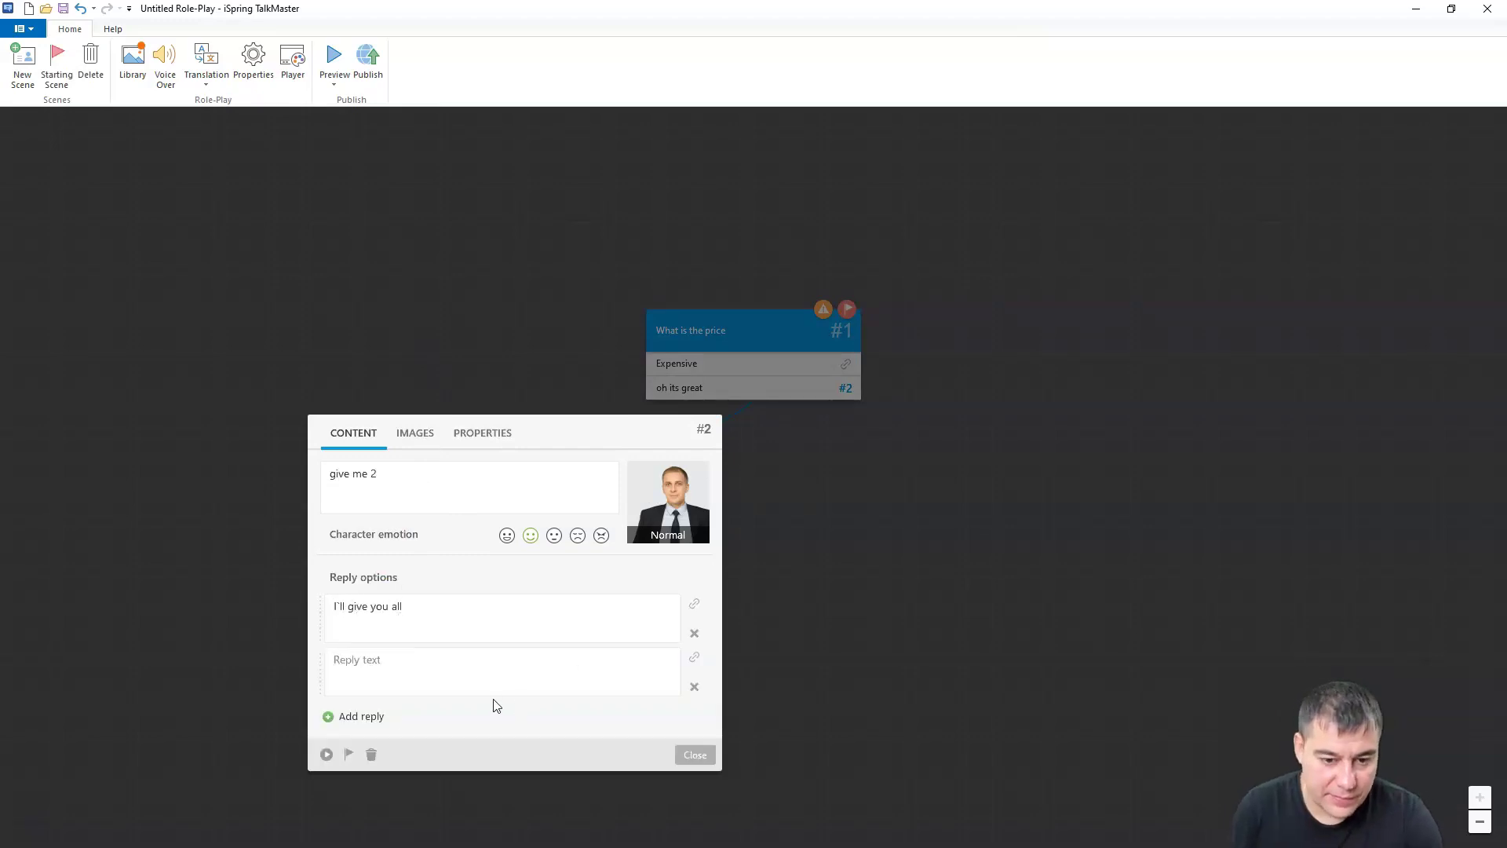
text(go away)
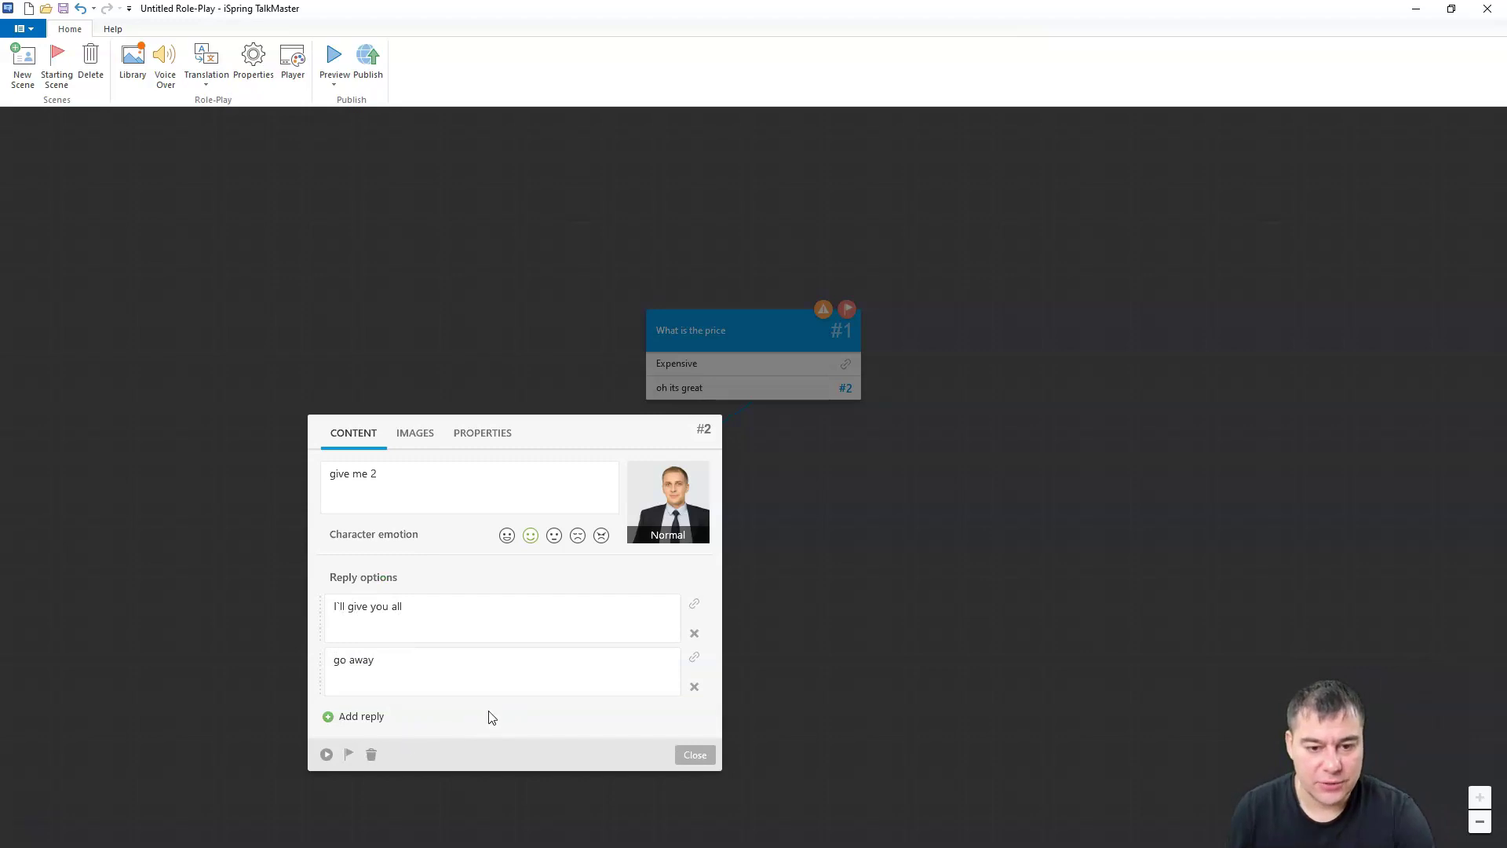
key(Escape)
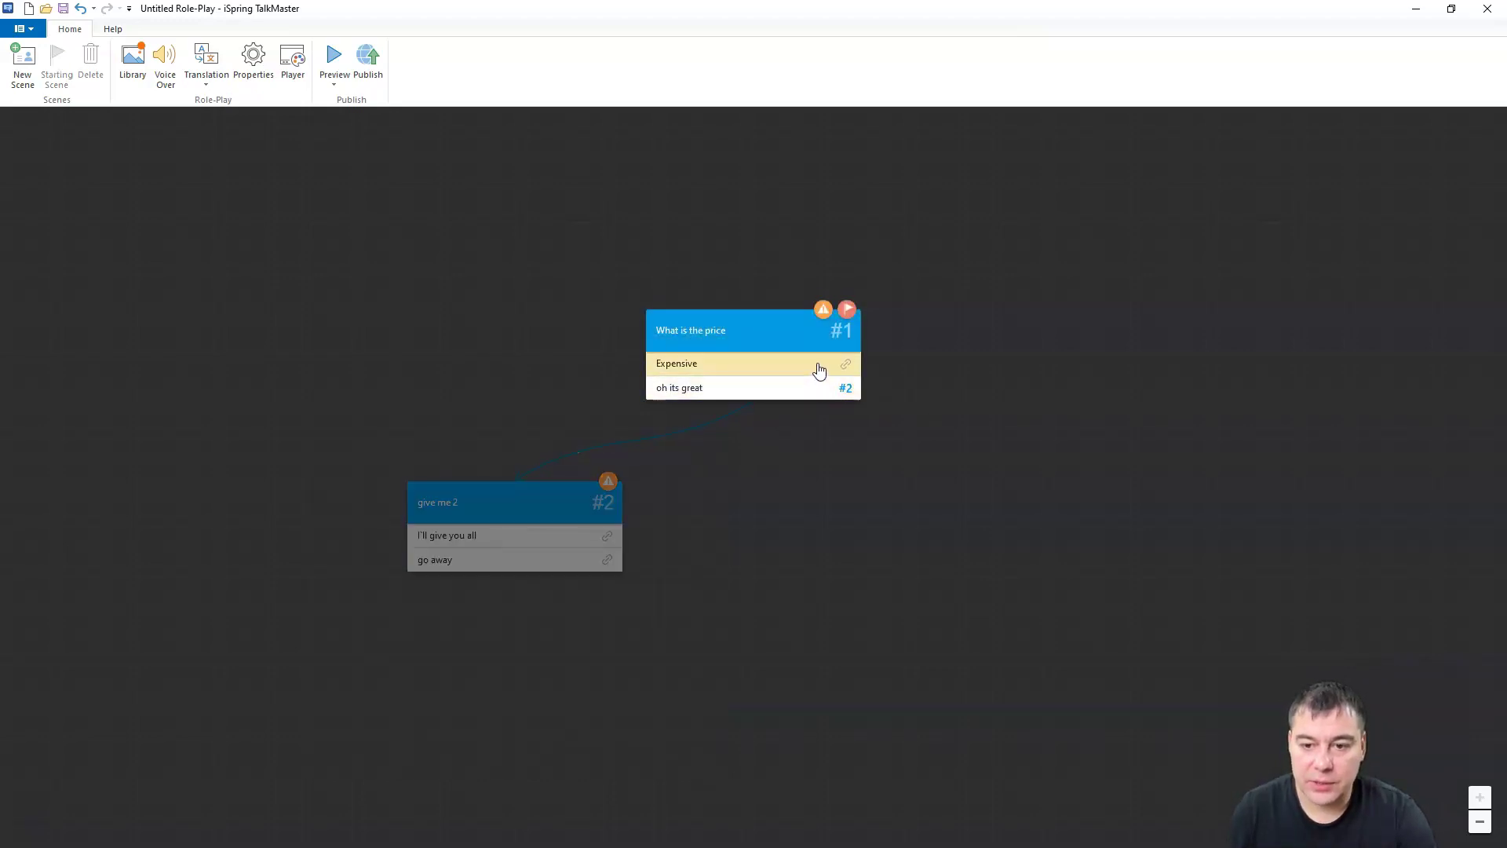
Step: Link 'Expensive' to an angry scene #3 saying 'what did you say', with replies 'go away' and 'buy 2 get 1 free'
drag(819, 368, 1004, 542)
click(1041, 528)
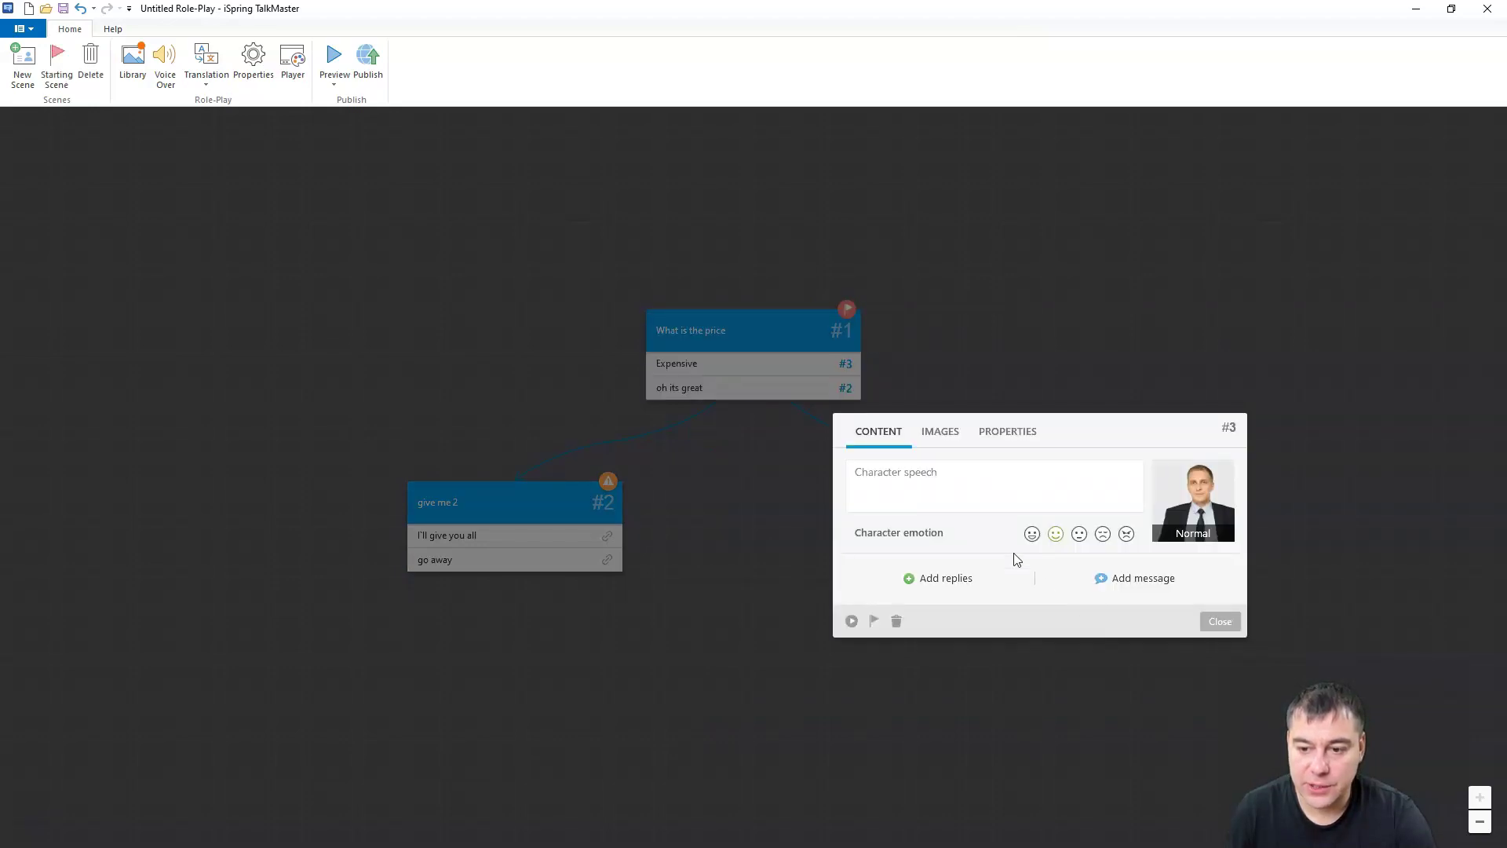
click(1126, 534)
click(1046, 481)
text(what did you say)
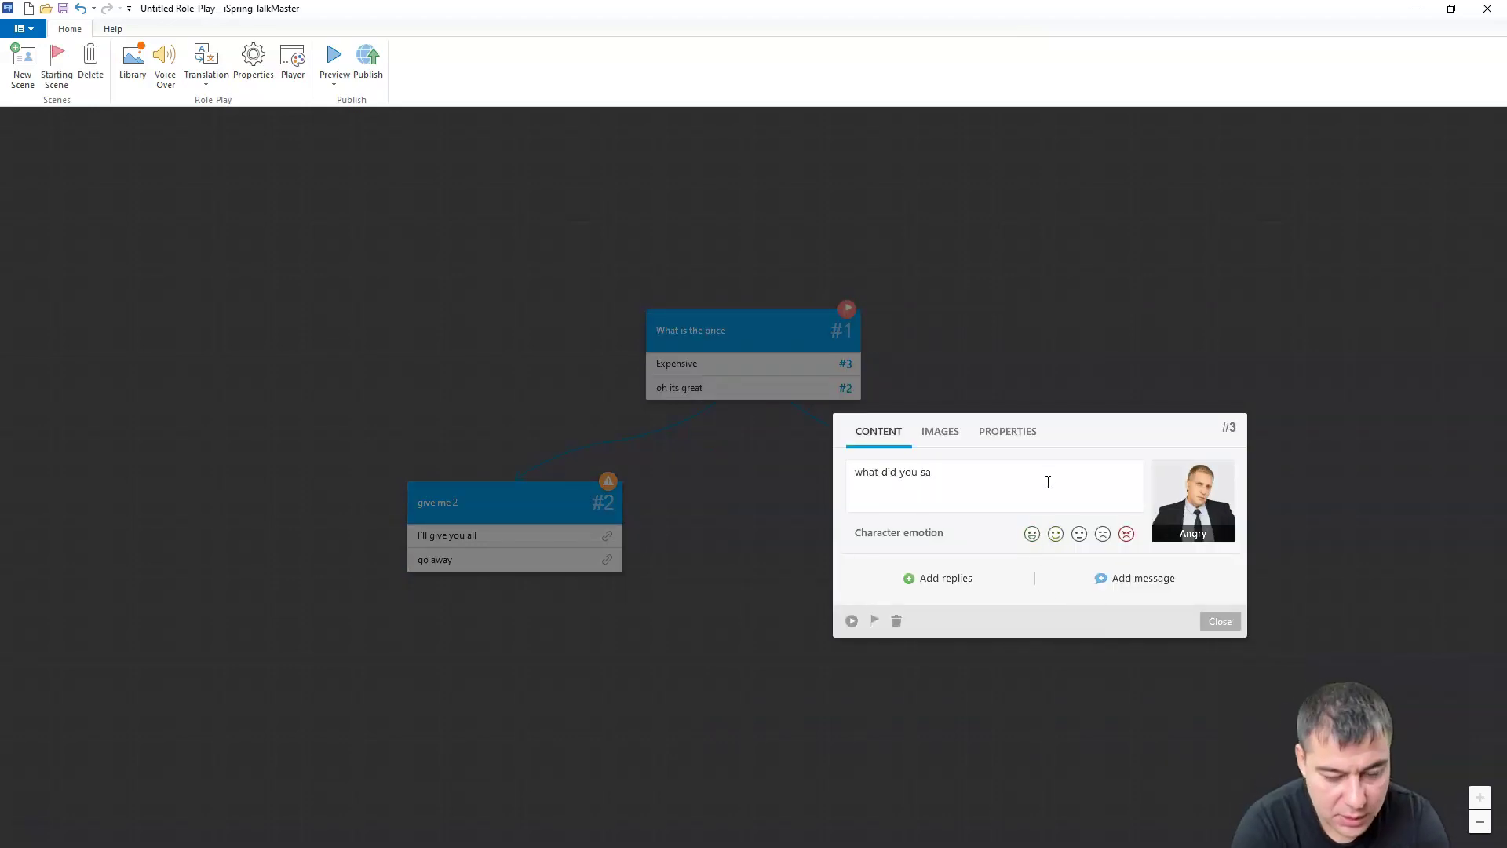
click(946, 578)
text(go away)
key(Return)
text(buy 2 get 1 free)
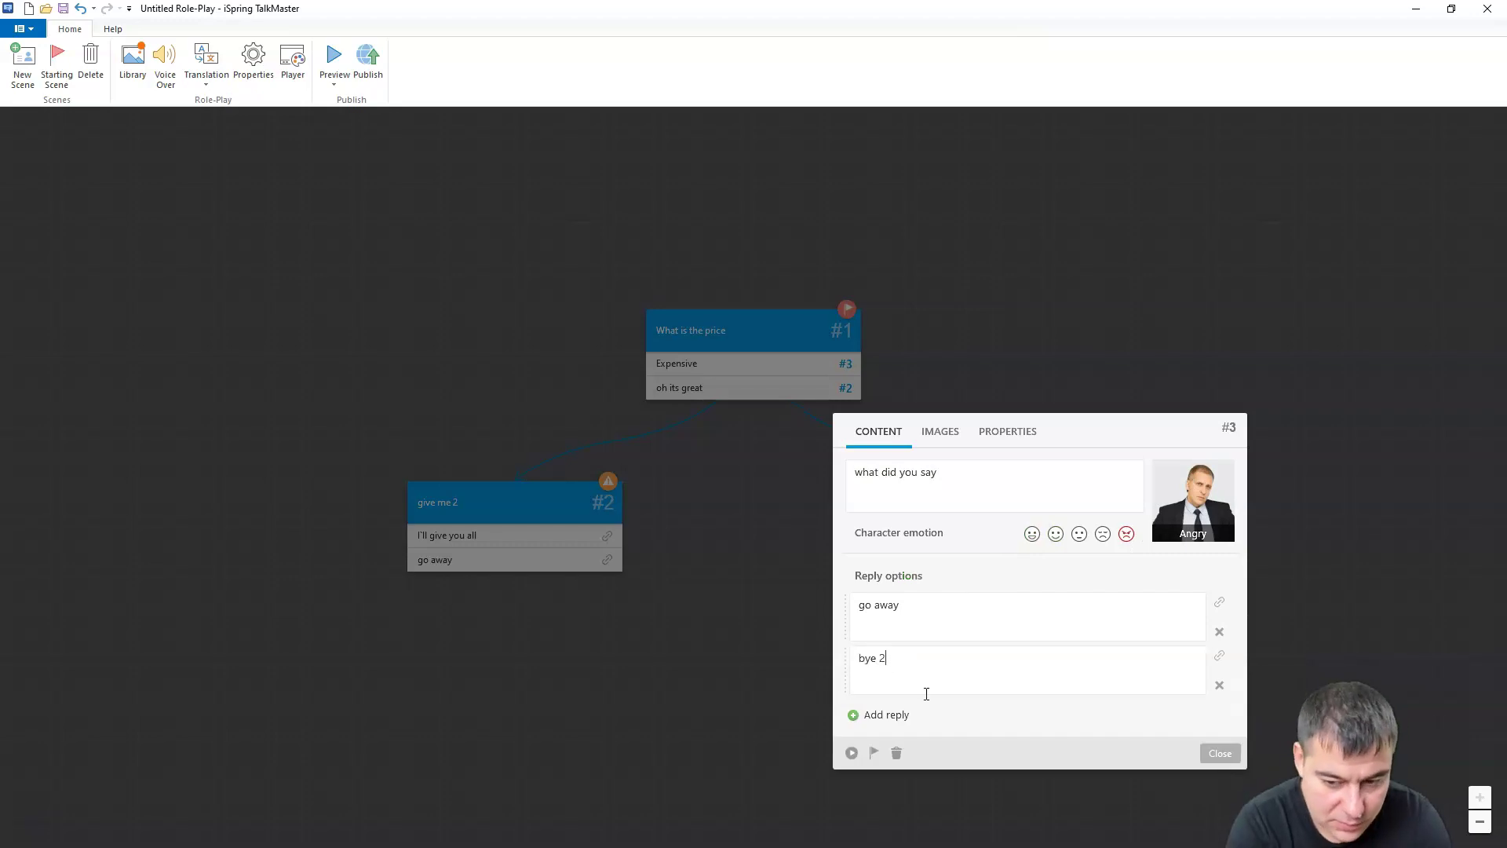
click(1219, 753)
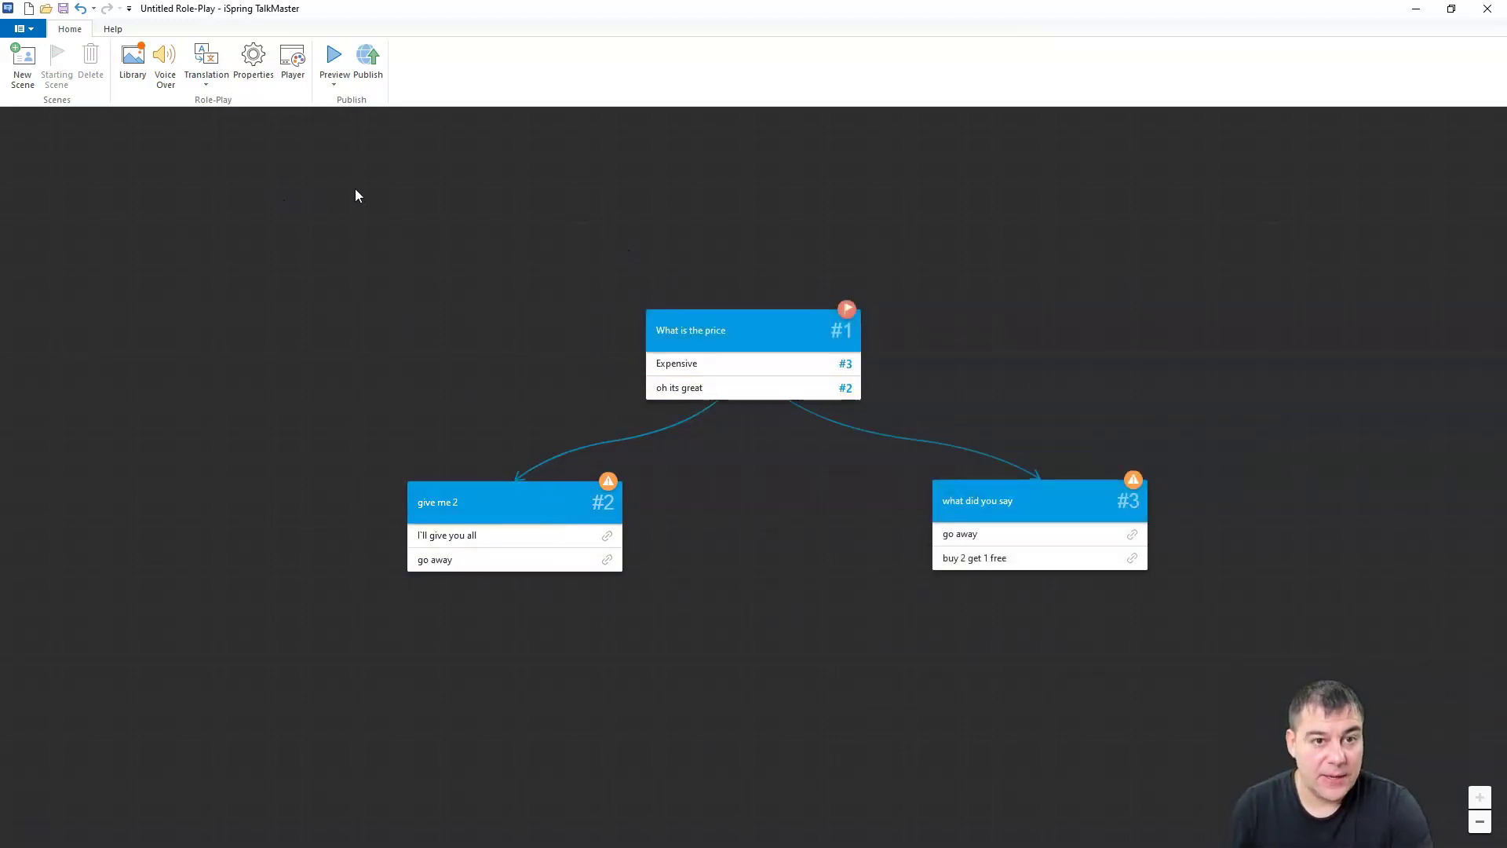
Step: Play the role-play preview answering 'oh its great', then 'go away', and finish it
click(334, 57)
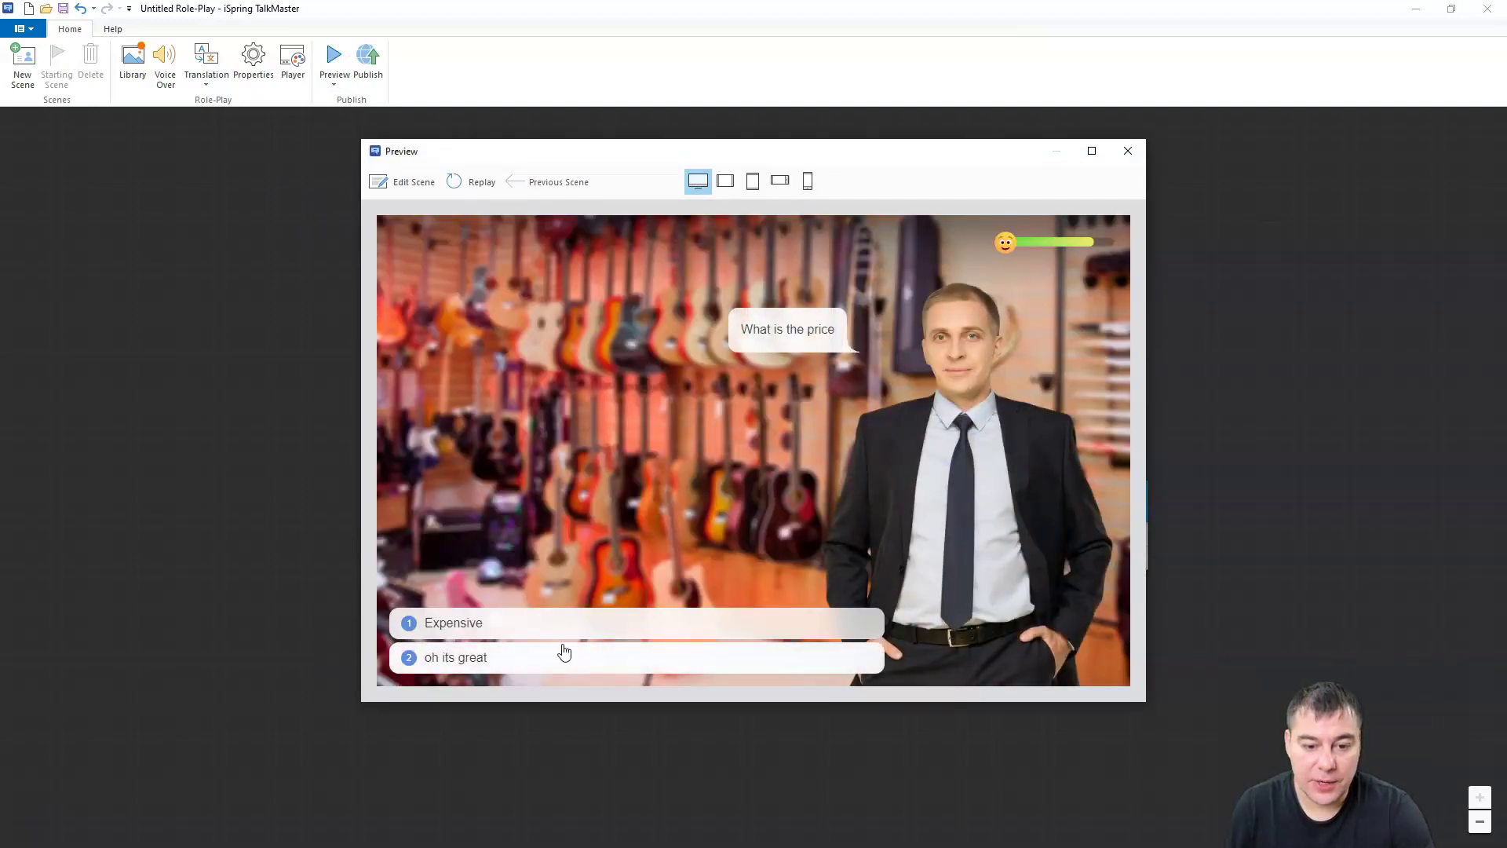
click(481, 658)
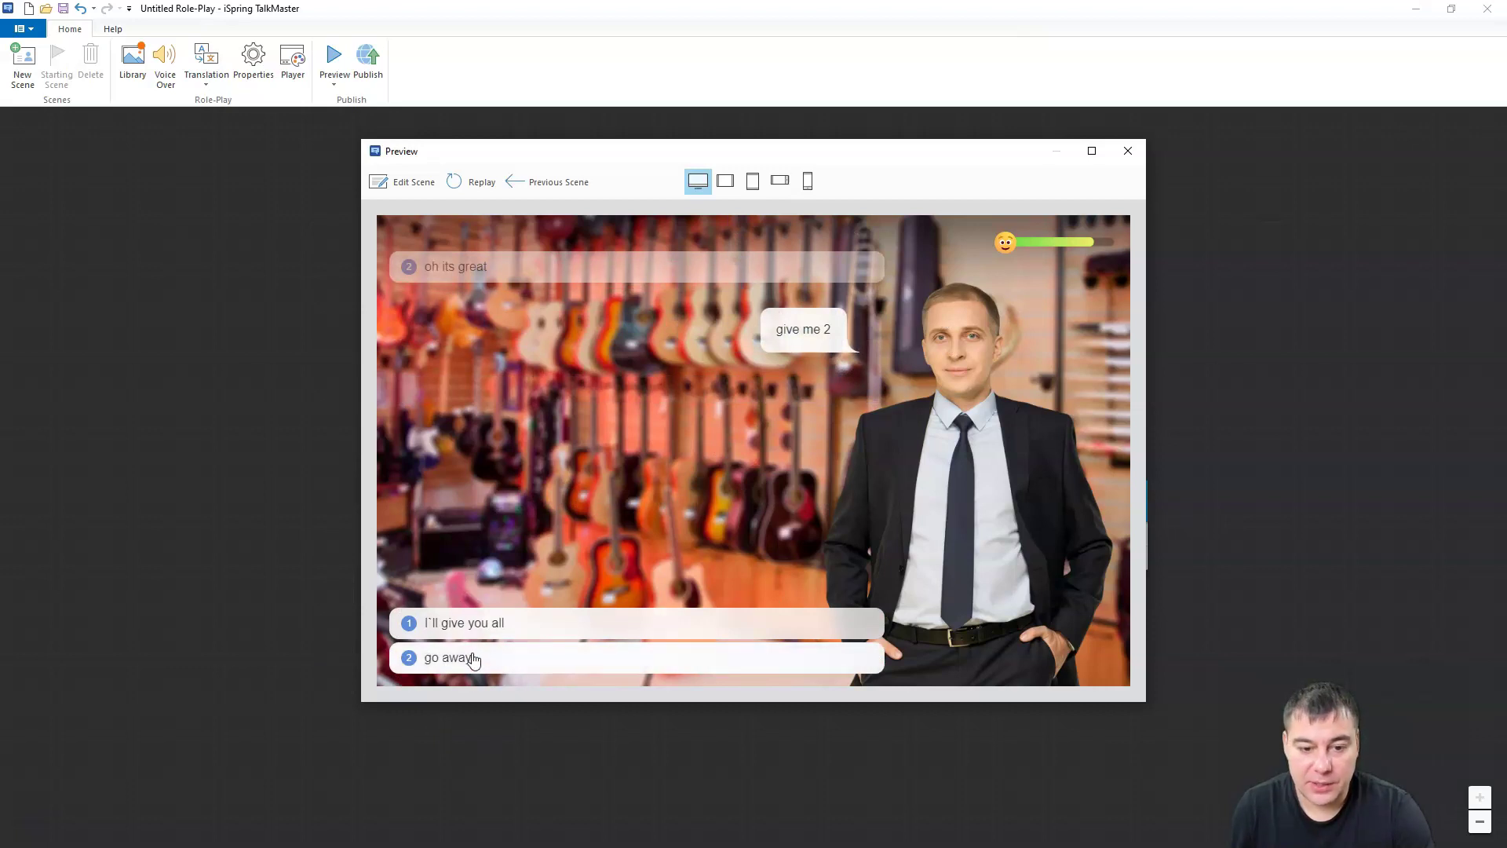
click(471, 659)
click(754, 663)
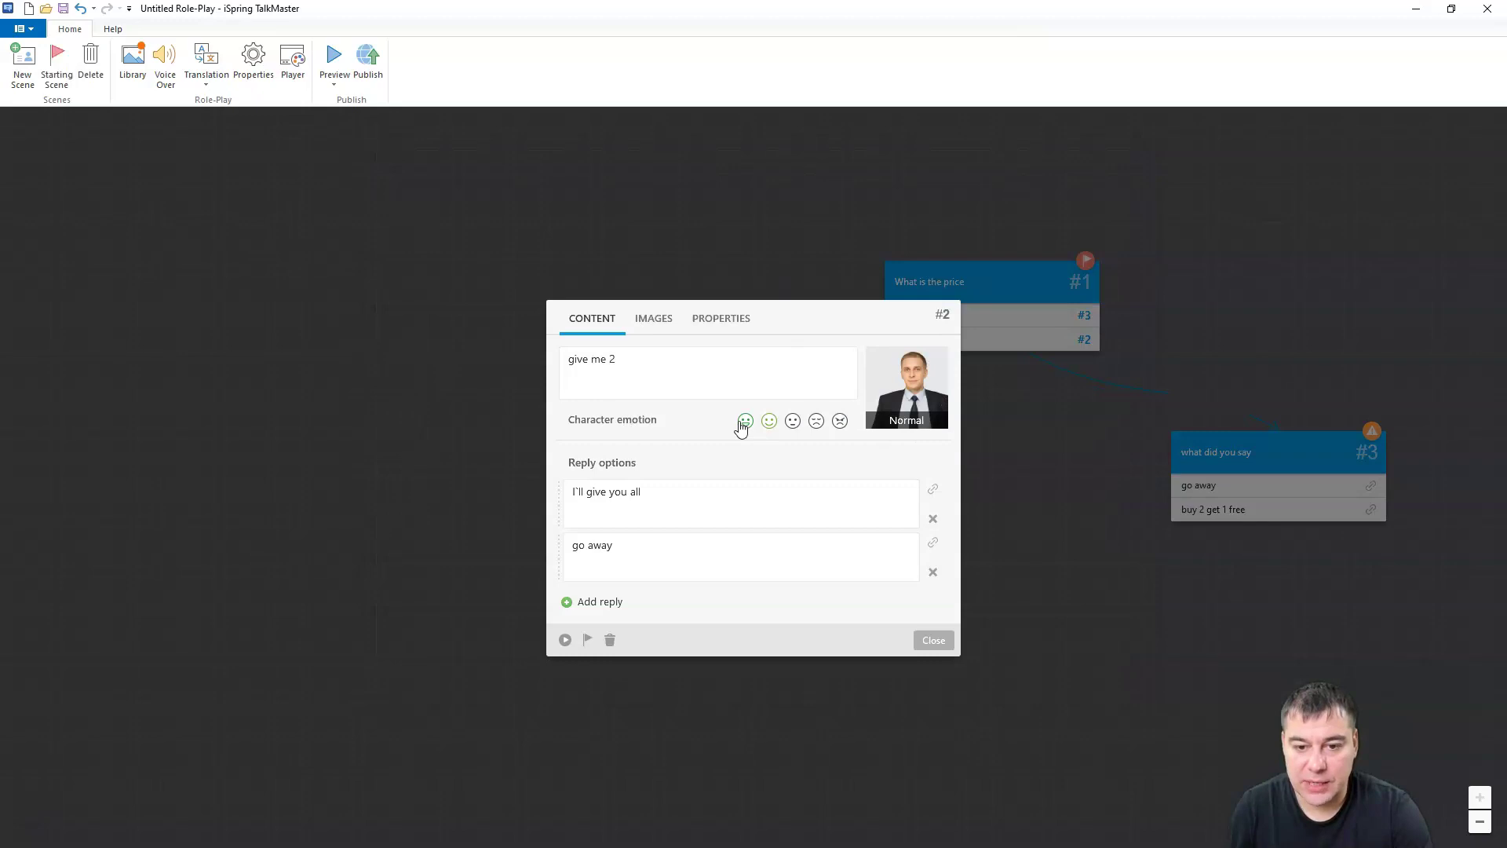
Step: Close scene #2's editor and drag scenes #1, #2 and #3 into a tree with #2 and #3 below #1
click(1053, 444)
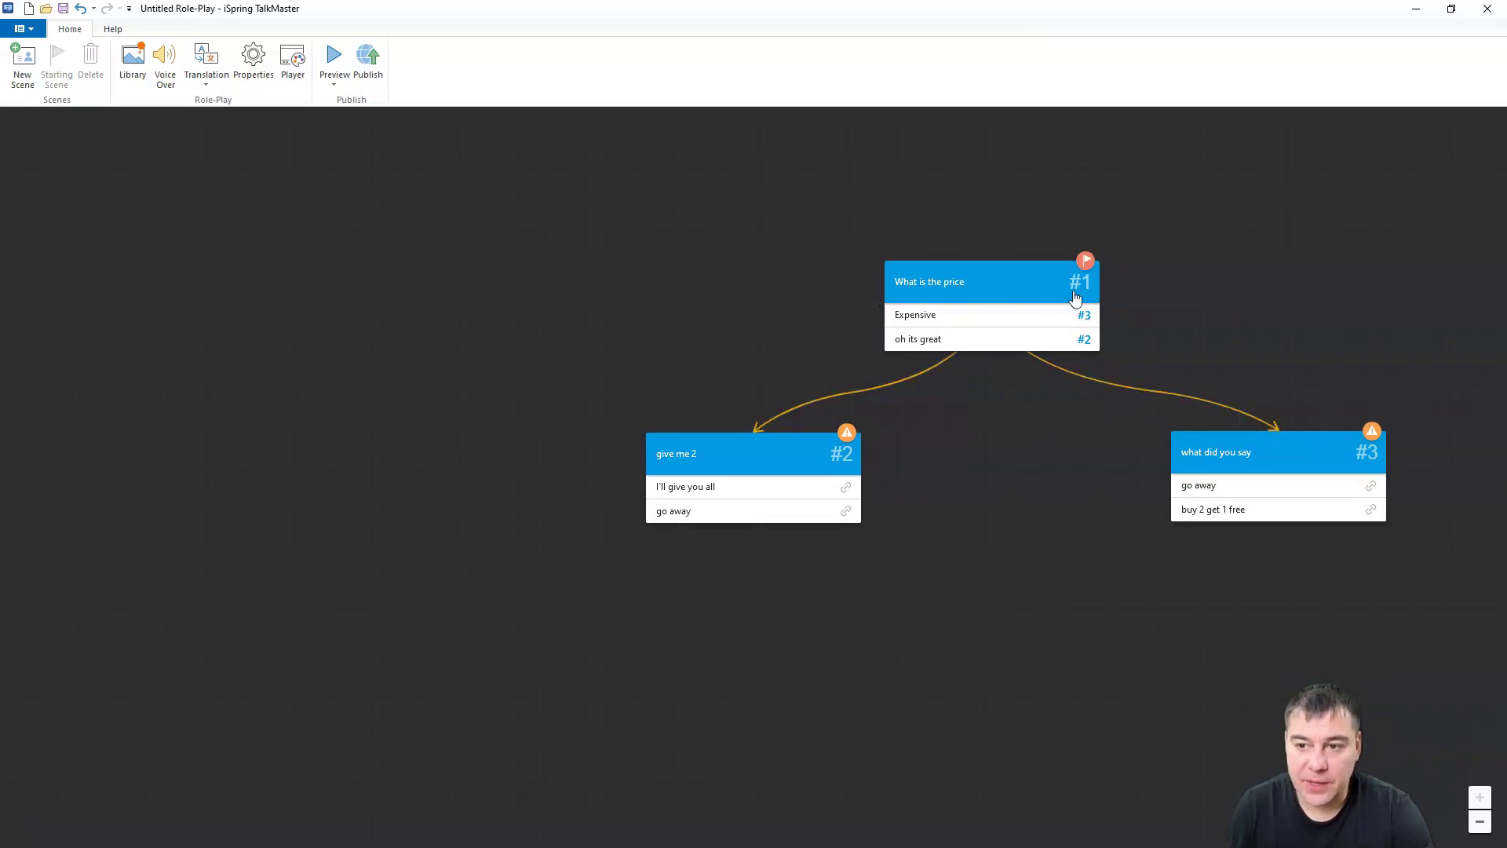
drag(945, 275, 573, 189)
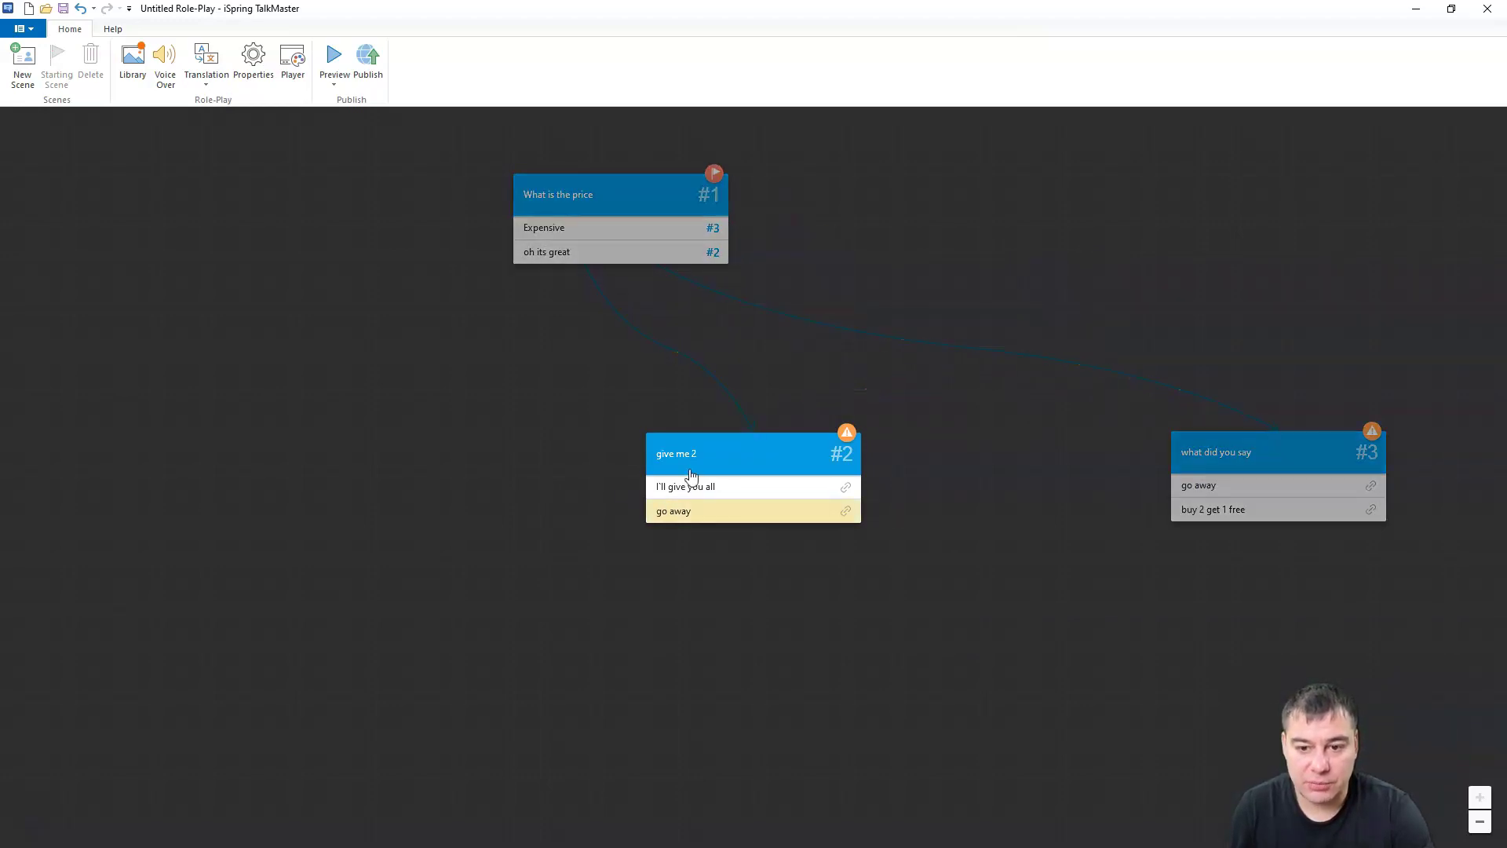
drag(693, 456, 185, 341)
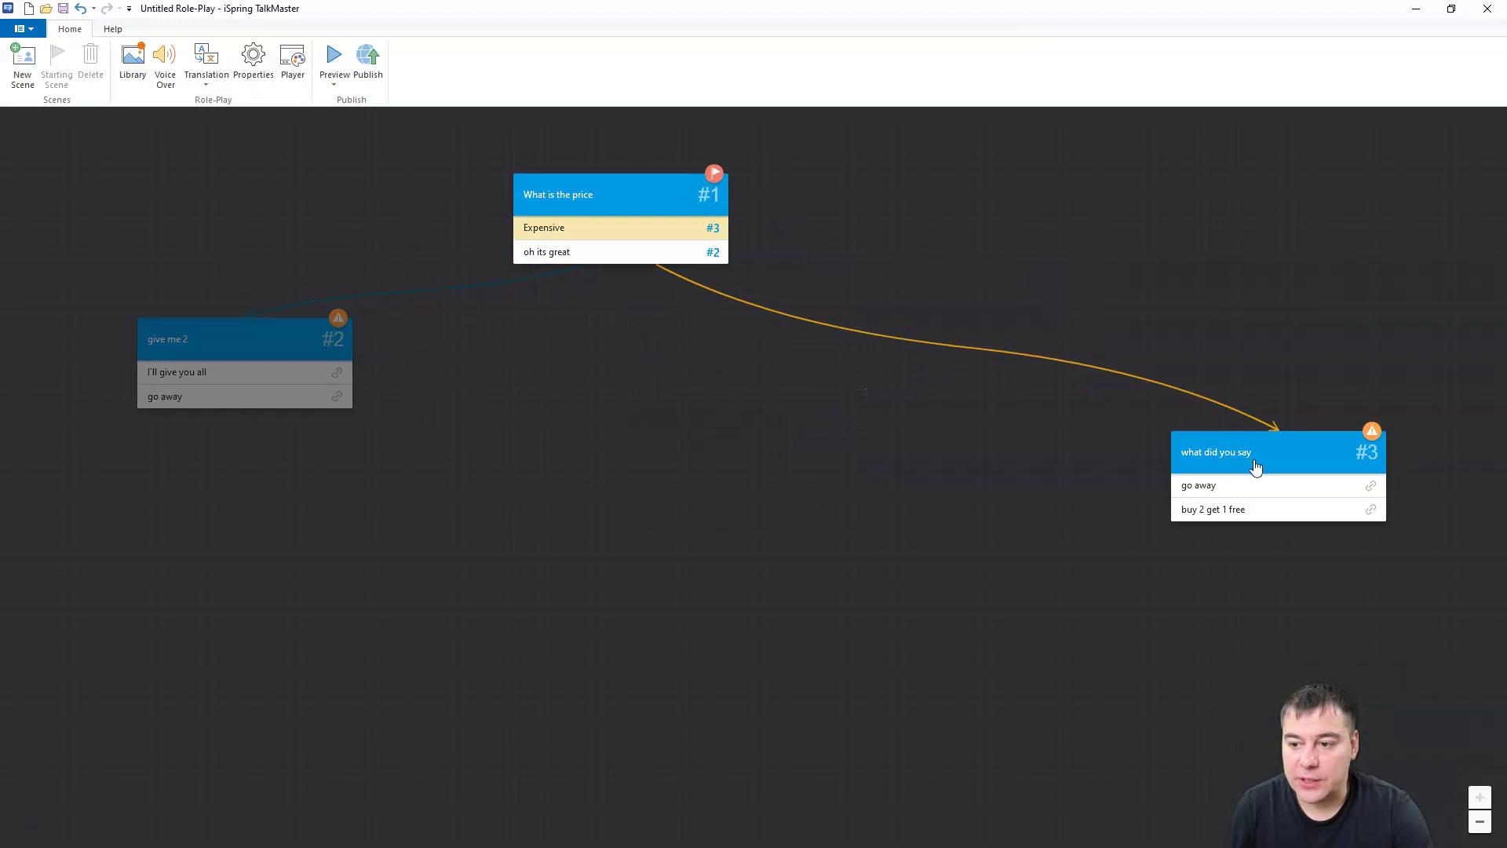
drag(1254, 462, 952, 331)
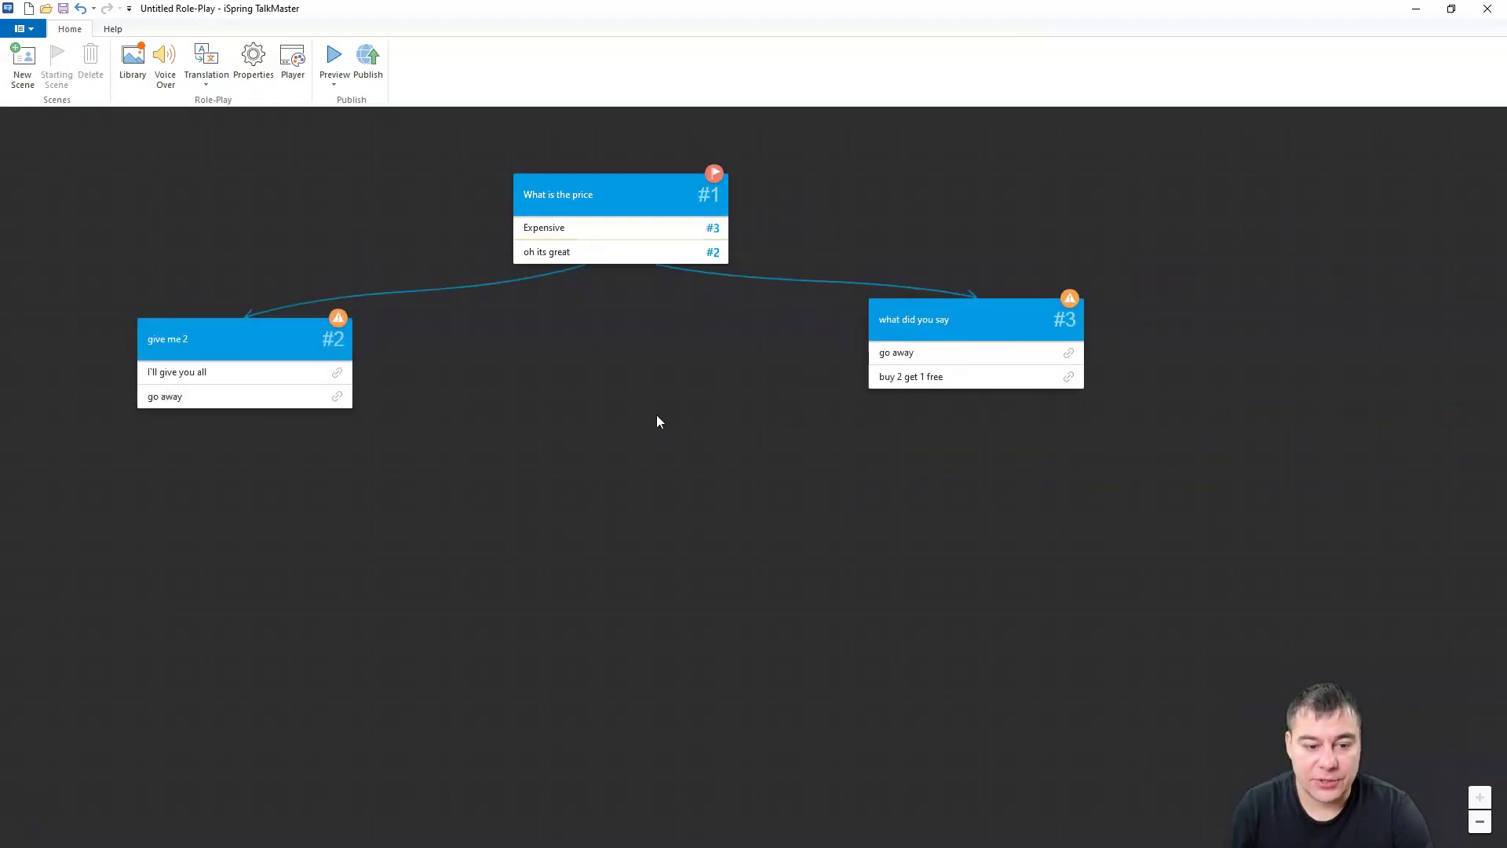
scroll(734, 475, down, 4)
scroll(736, 488, up, 2)
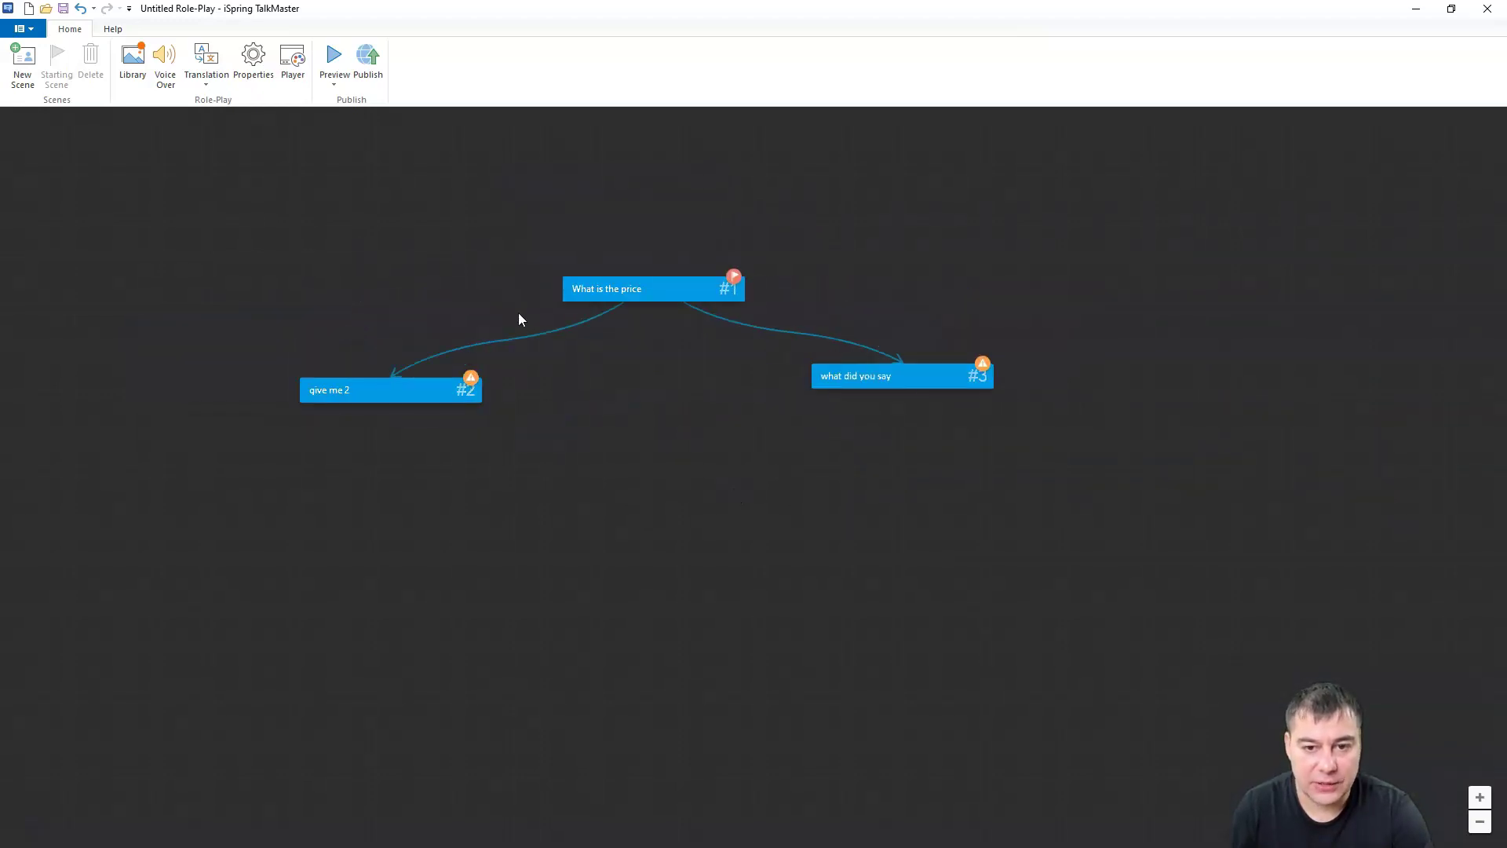